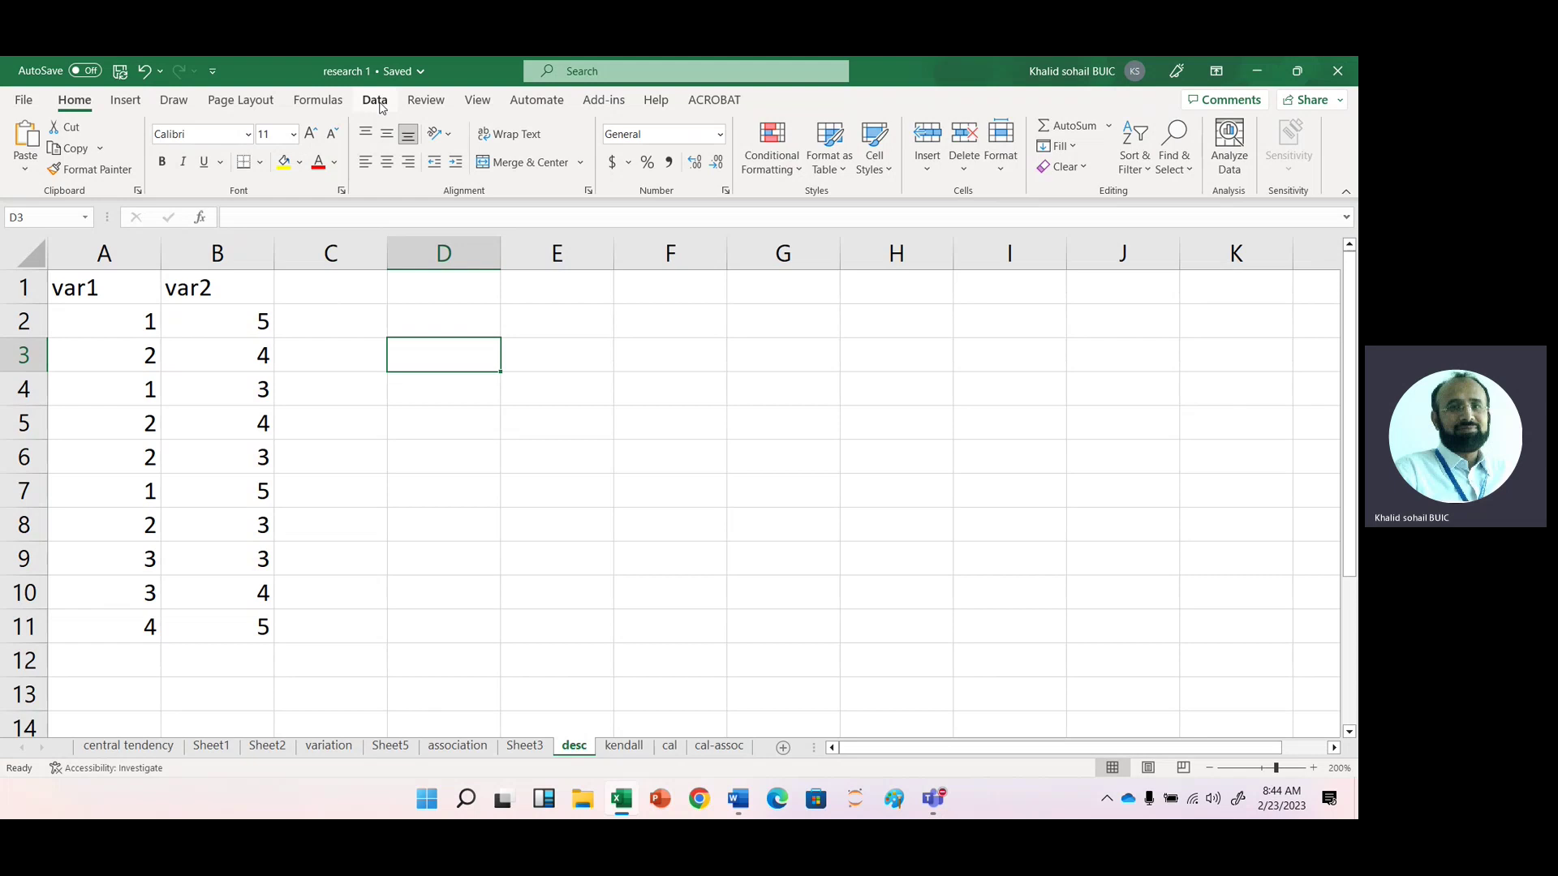
Choose Descriptive Statistics from the Data Analysis tools.
{"action": "left_click", "coordinate": [376, 101]}
{"action": "left_click", "coordinate": [1226, 124]}
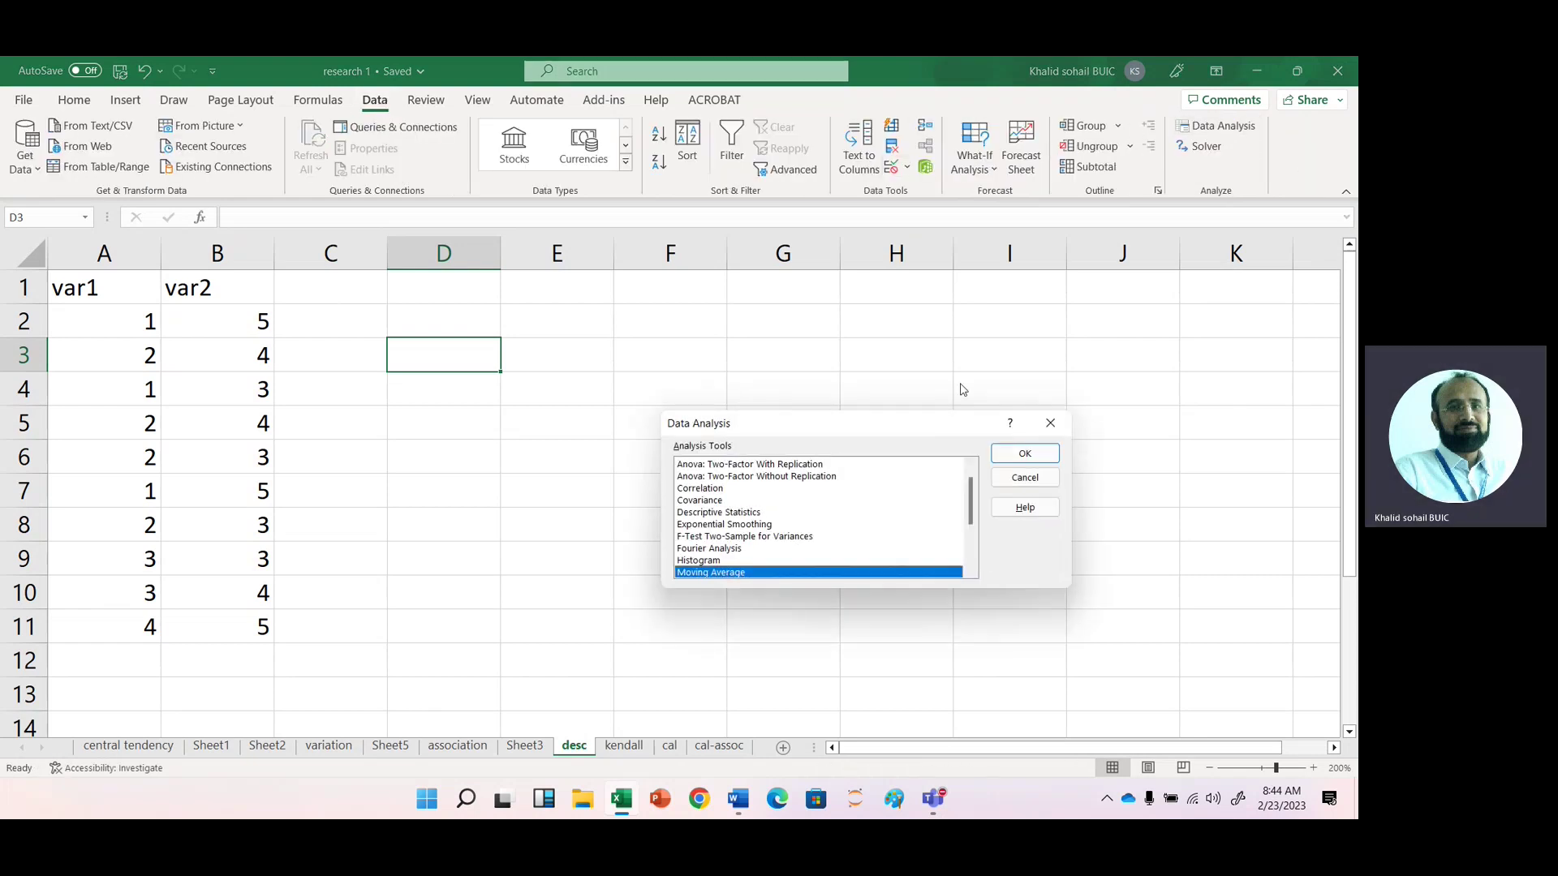
{"action": "left_click", "coordinate": [695, 518]}
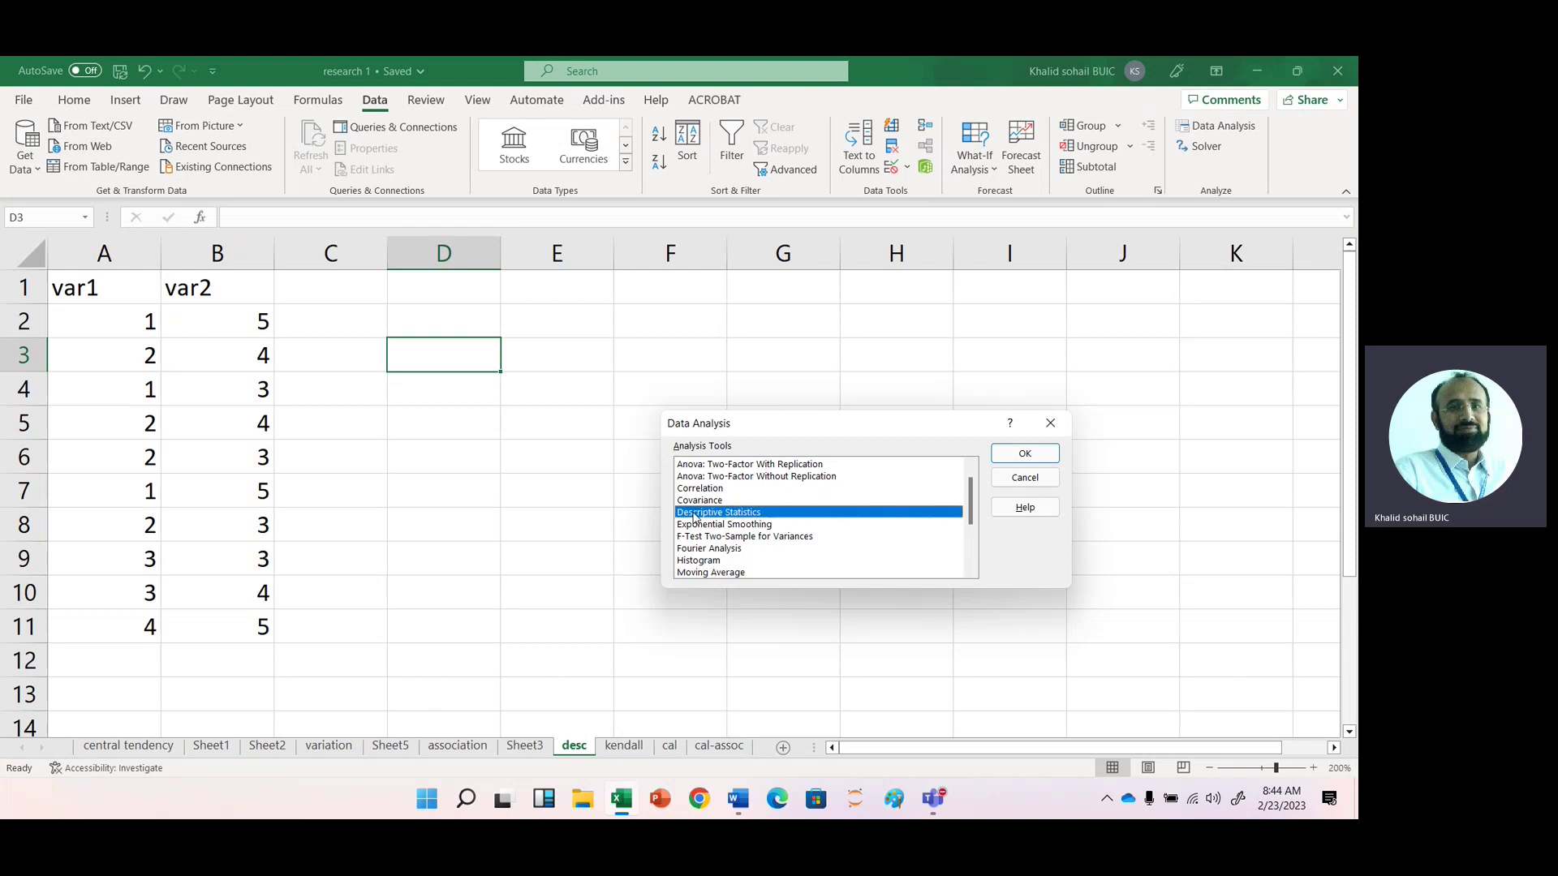
{"action": "left_click", "coordinate": [1025, 454]}
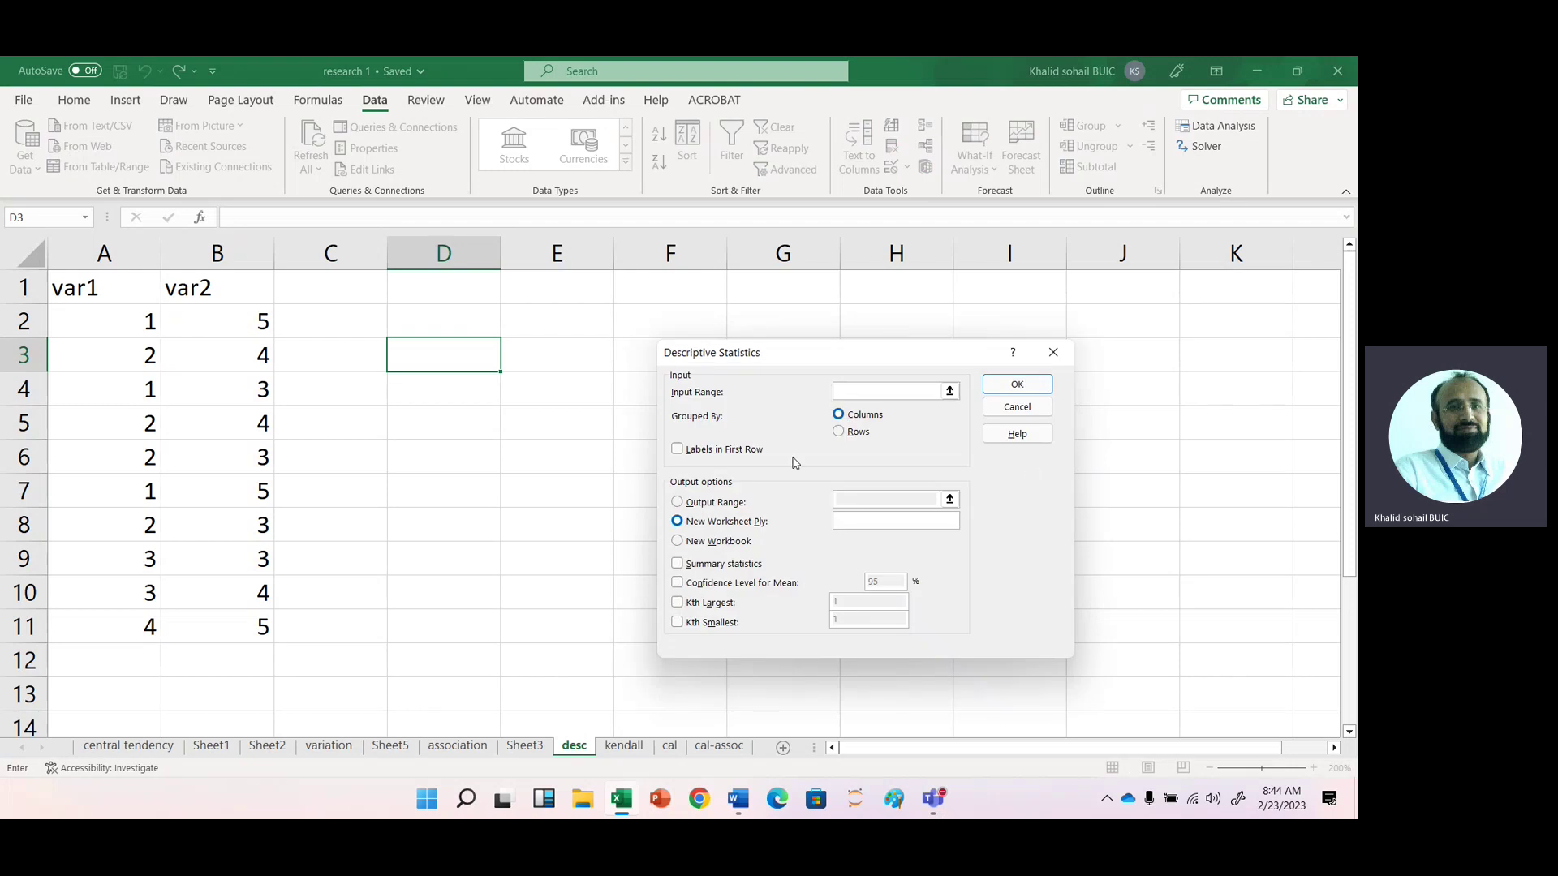
Run Descriptive Statistics on A1:B11 with first-row labels, output at D1, and summary statistics.
{"action": "left_click", "coordinate": [74, 282]}
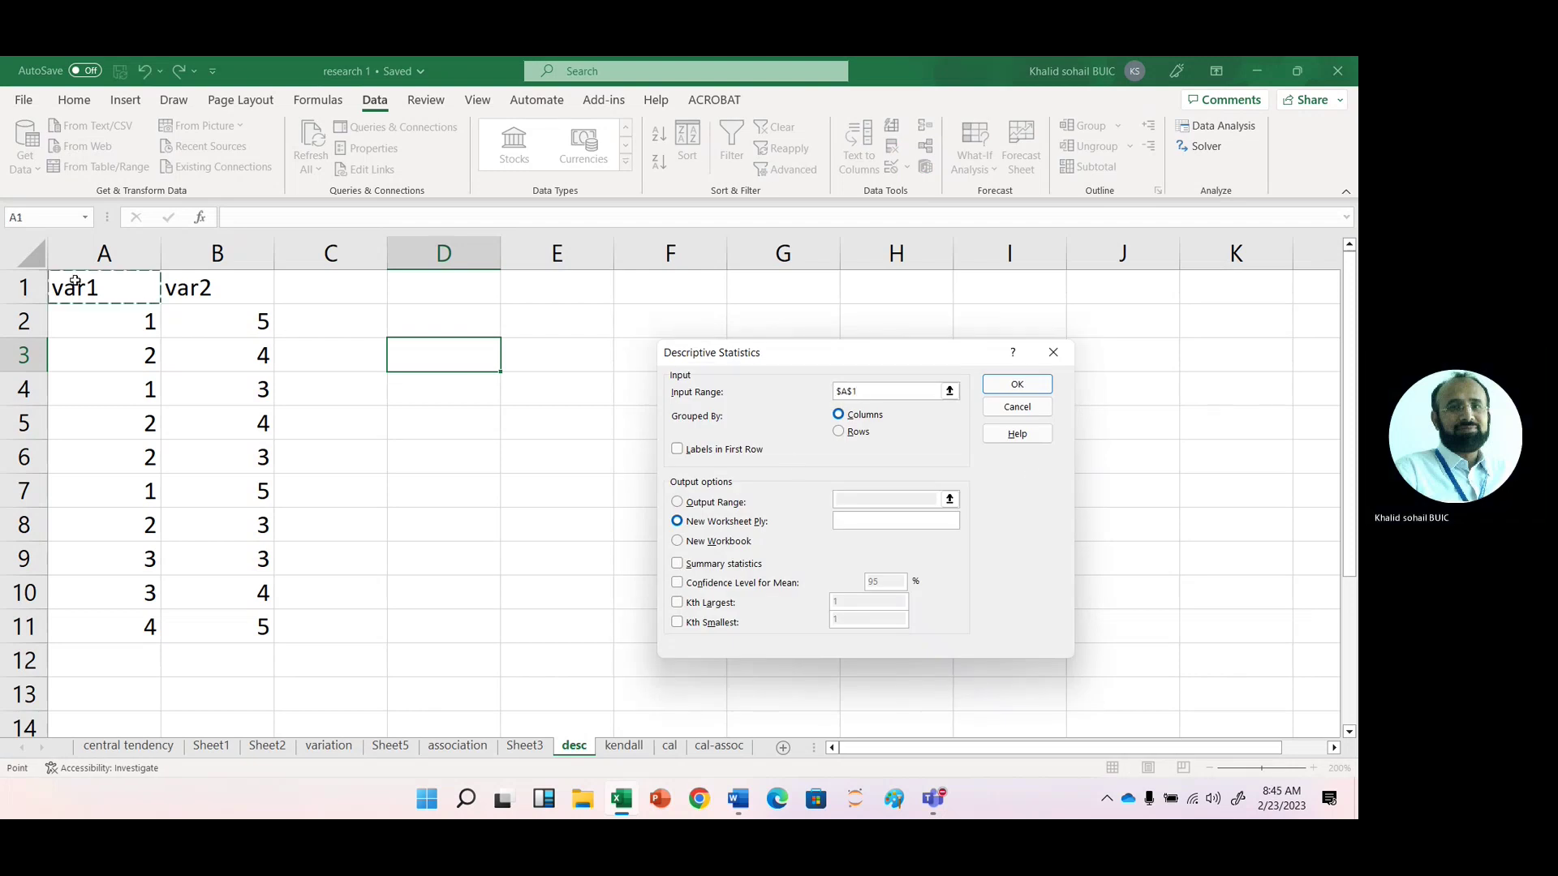
{"action": "key", "text": "ctrl+shift+Right"}
{"action": "key", "text": "ctrl+shift+Down"}
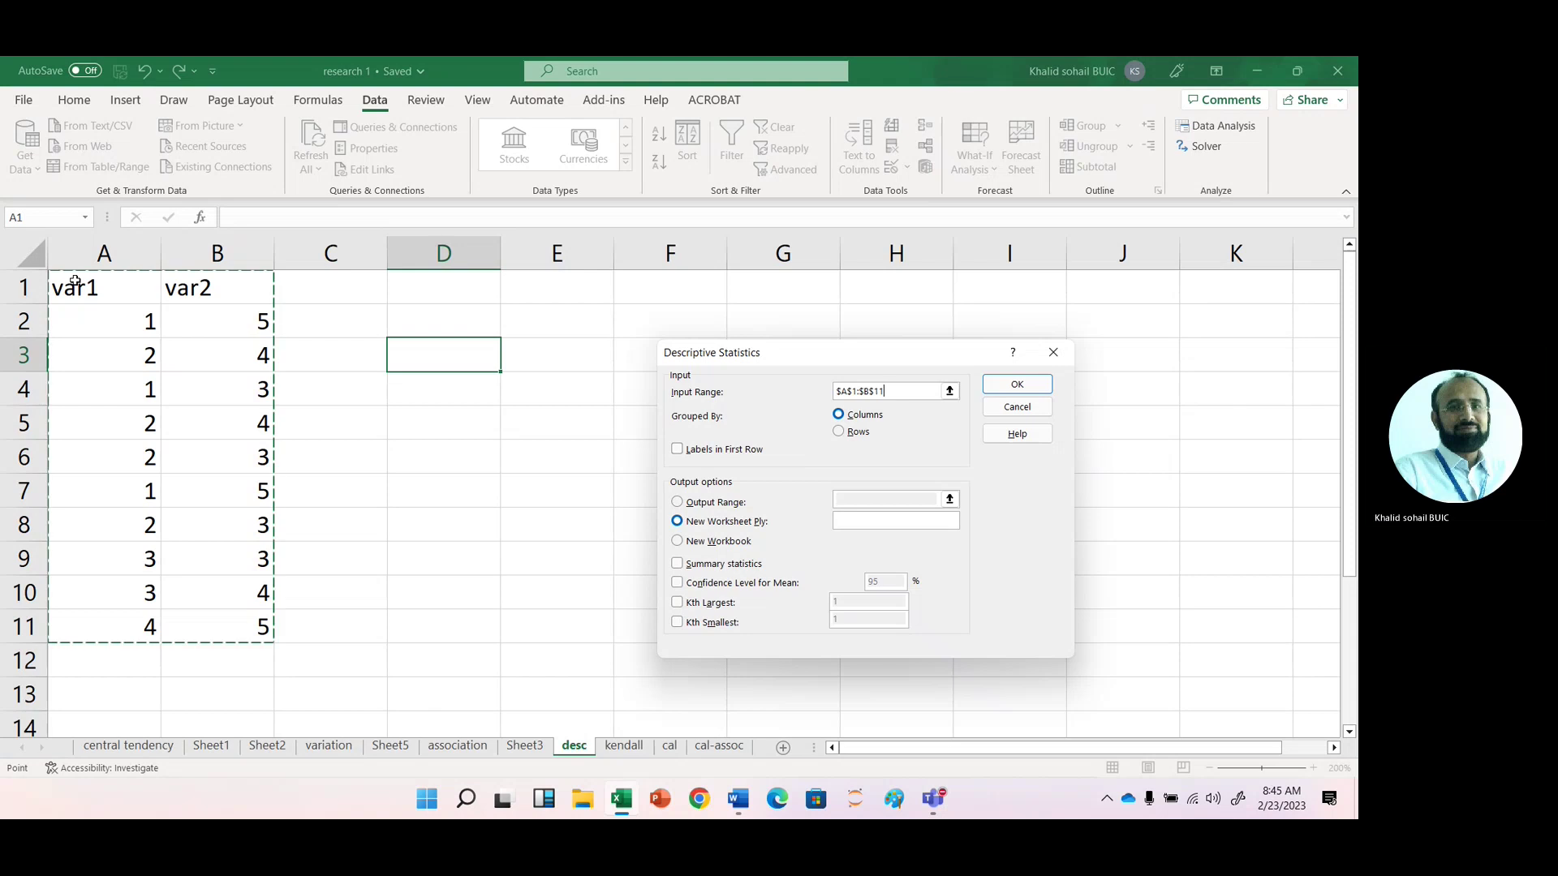
{"action": "left_click", "coordinate": [678, 449]}
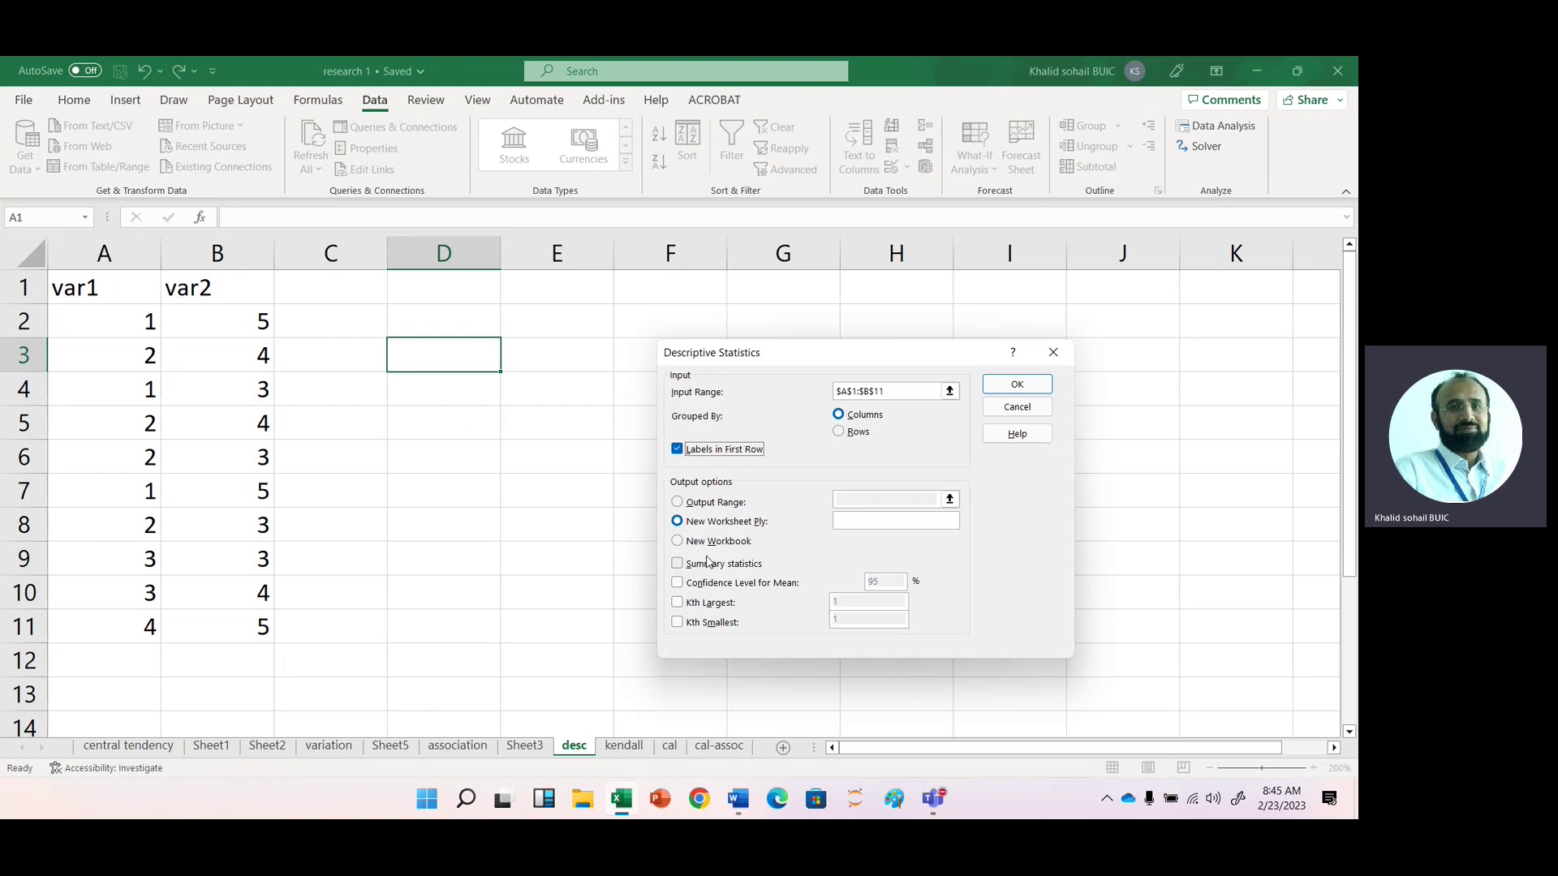
{"action": "left_click", "coordinate": [676, 502]}
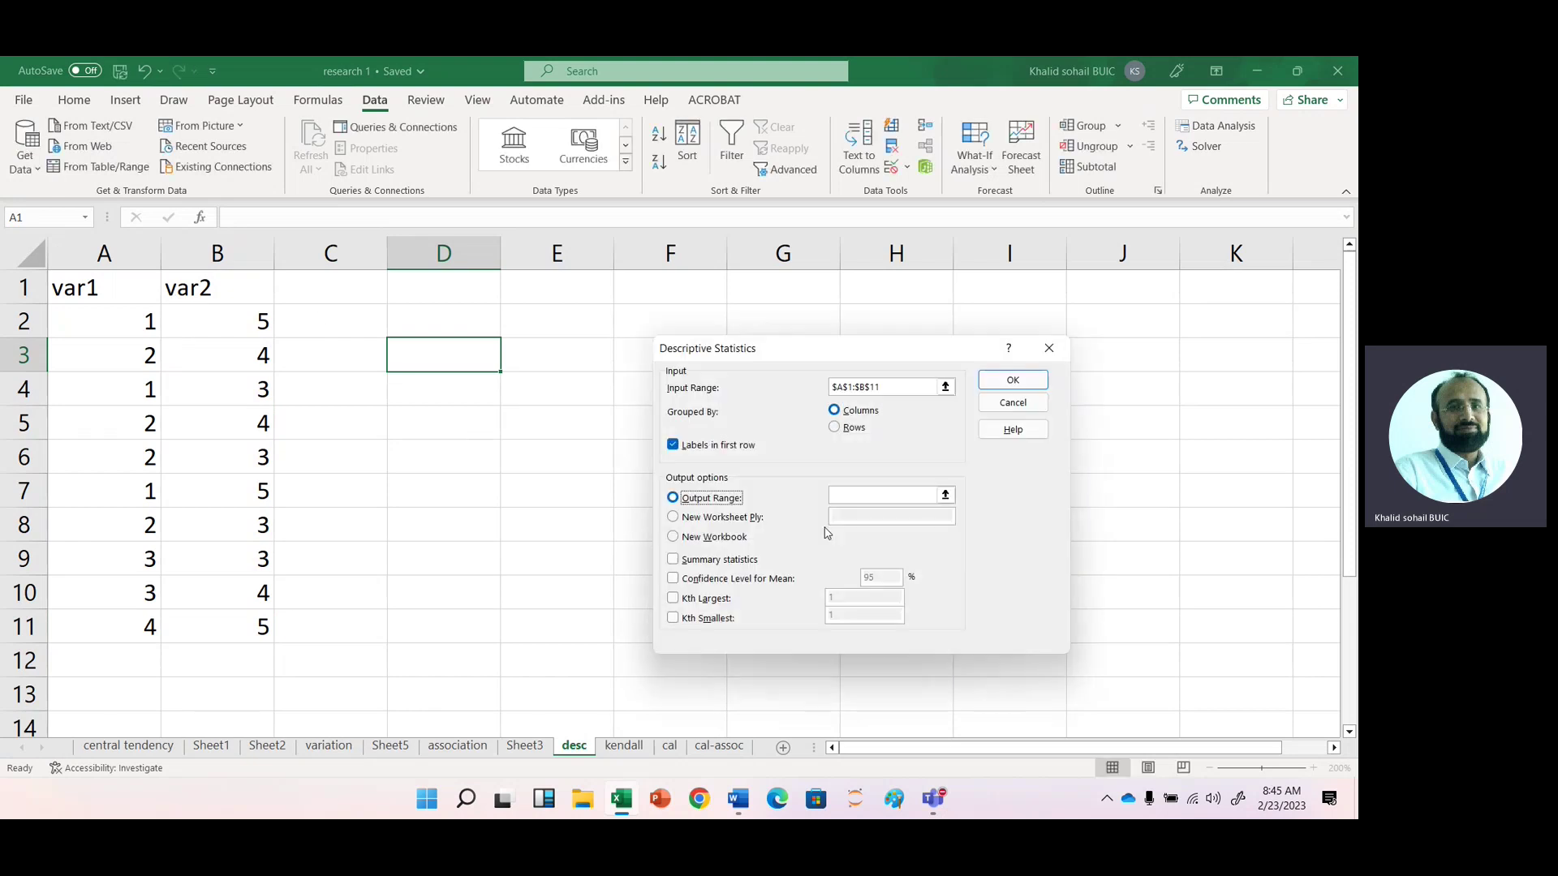
{"action": "left_click", "coordinate": [841, 497]}
{"action": "left_click", "coordinate": [439, 290]}
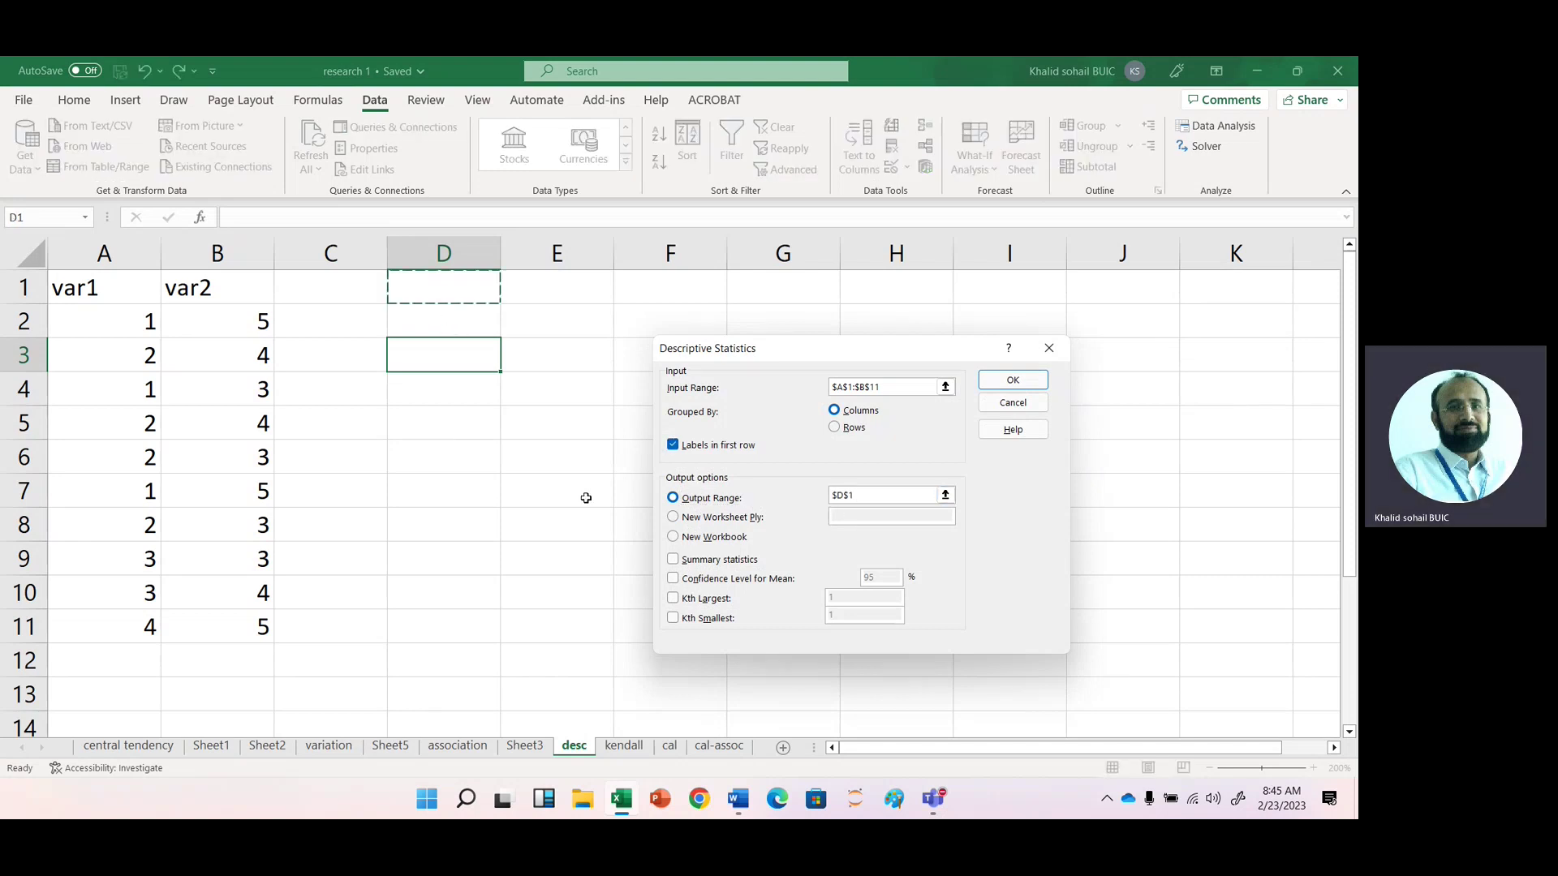
{"action": "left_click", "coordinate": [672, 561]}
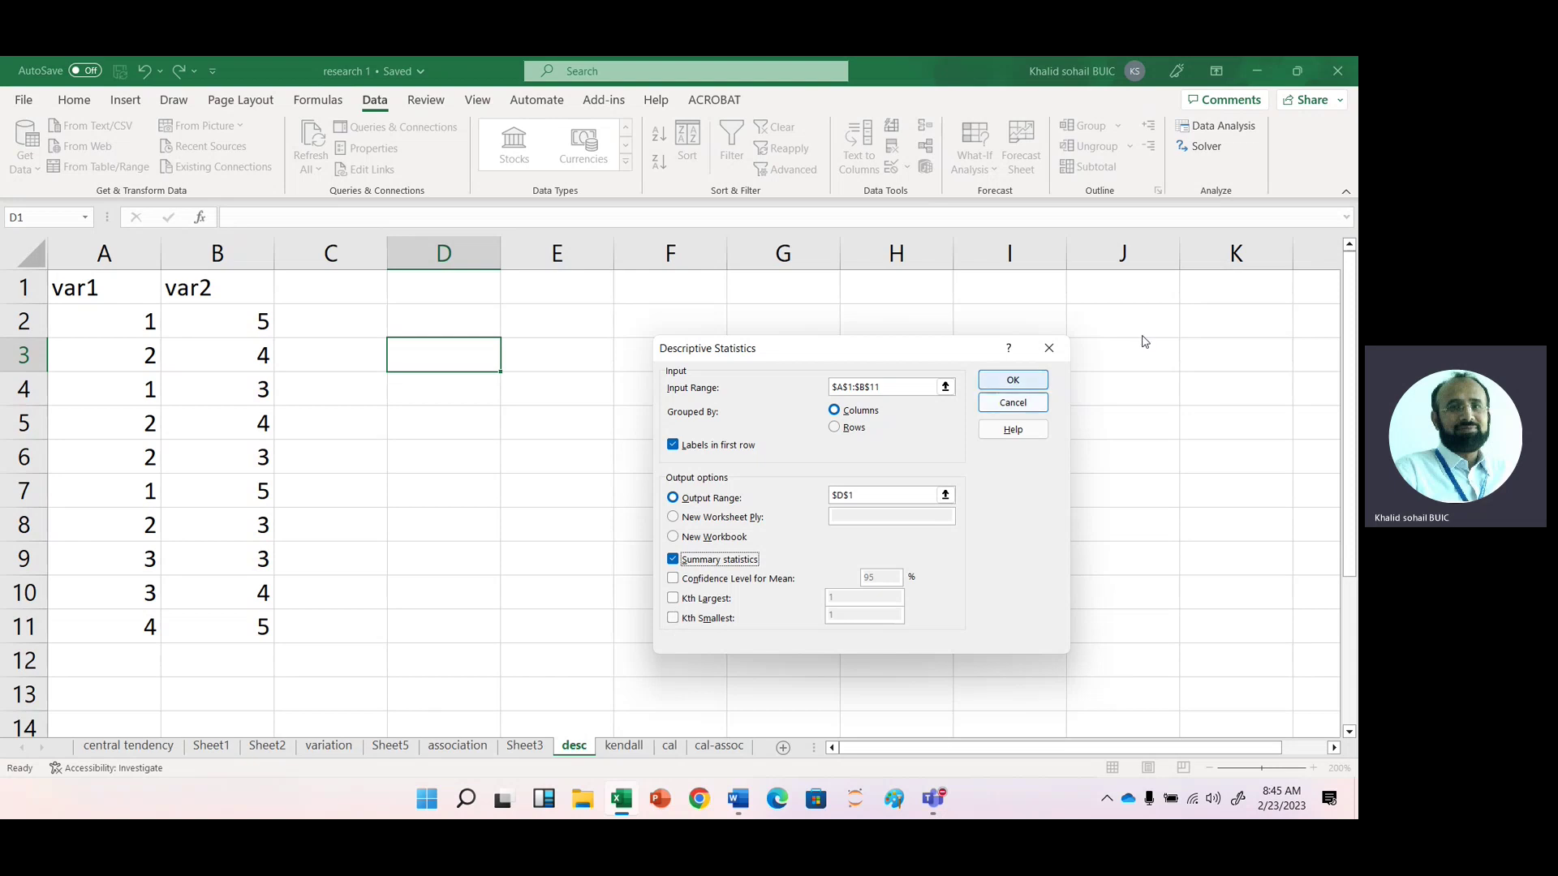
{"action": "left_click", "coordinate": [1016, 382]}
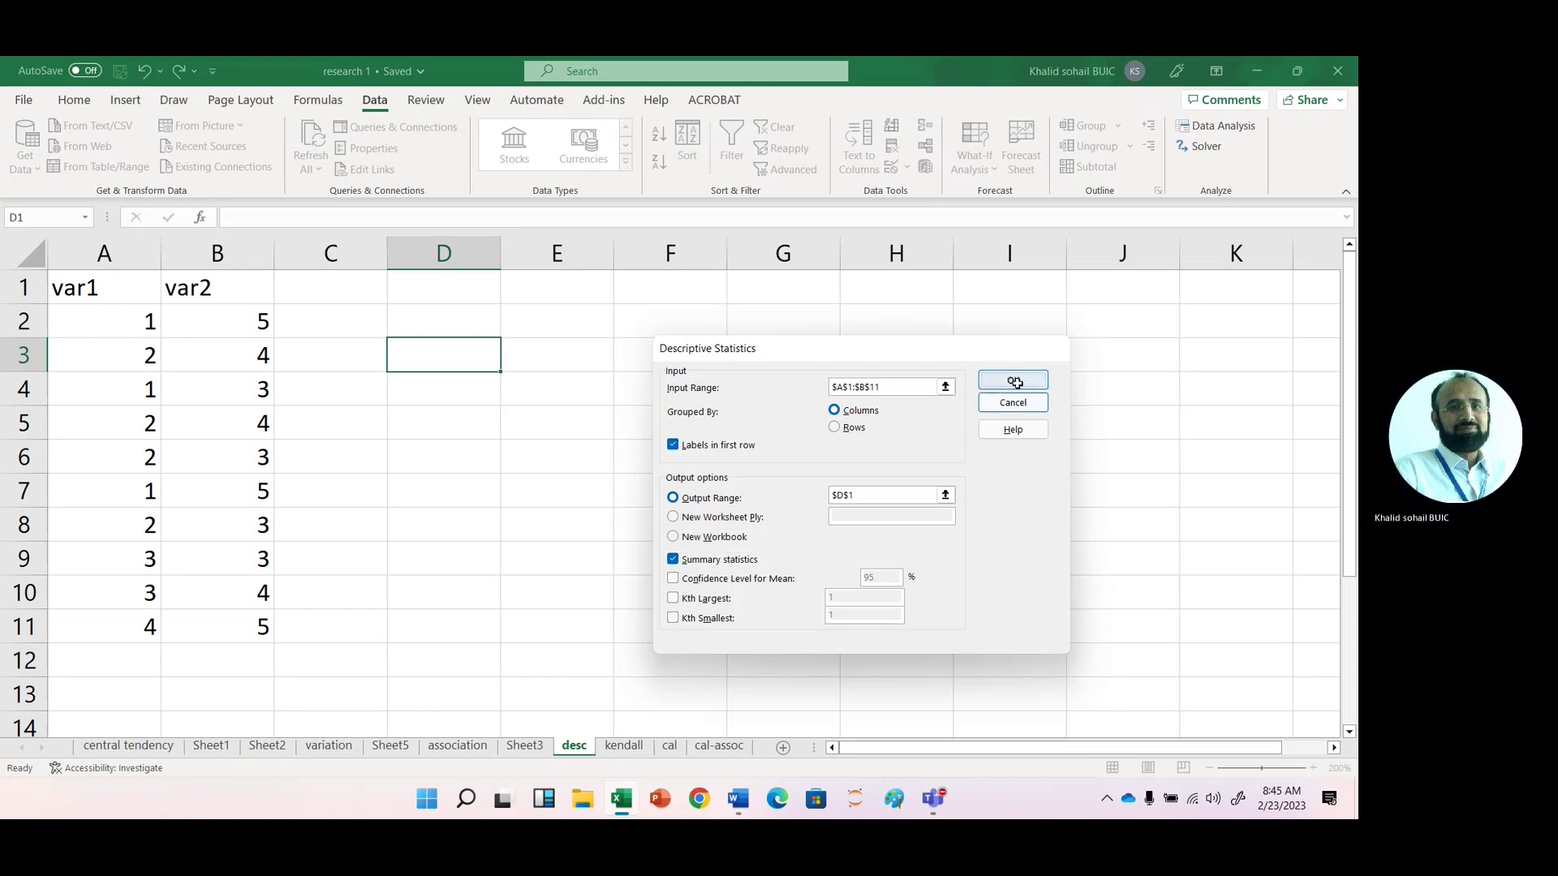
Autofit output columns D and F to show full statistic names and scroll through the table.
{"action": "double_click", "coordinate": [500, 251]}
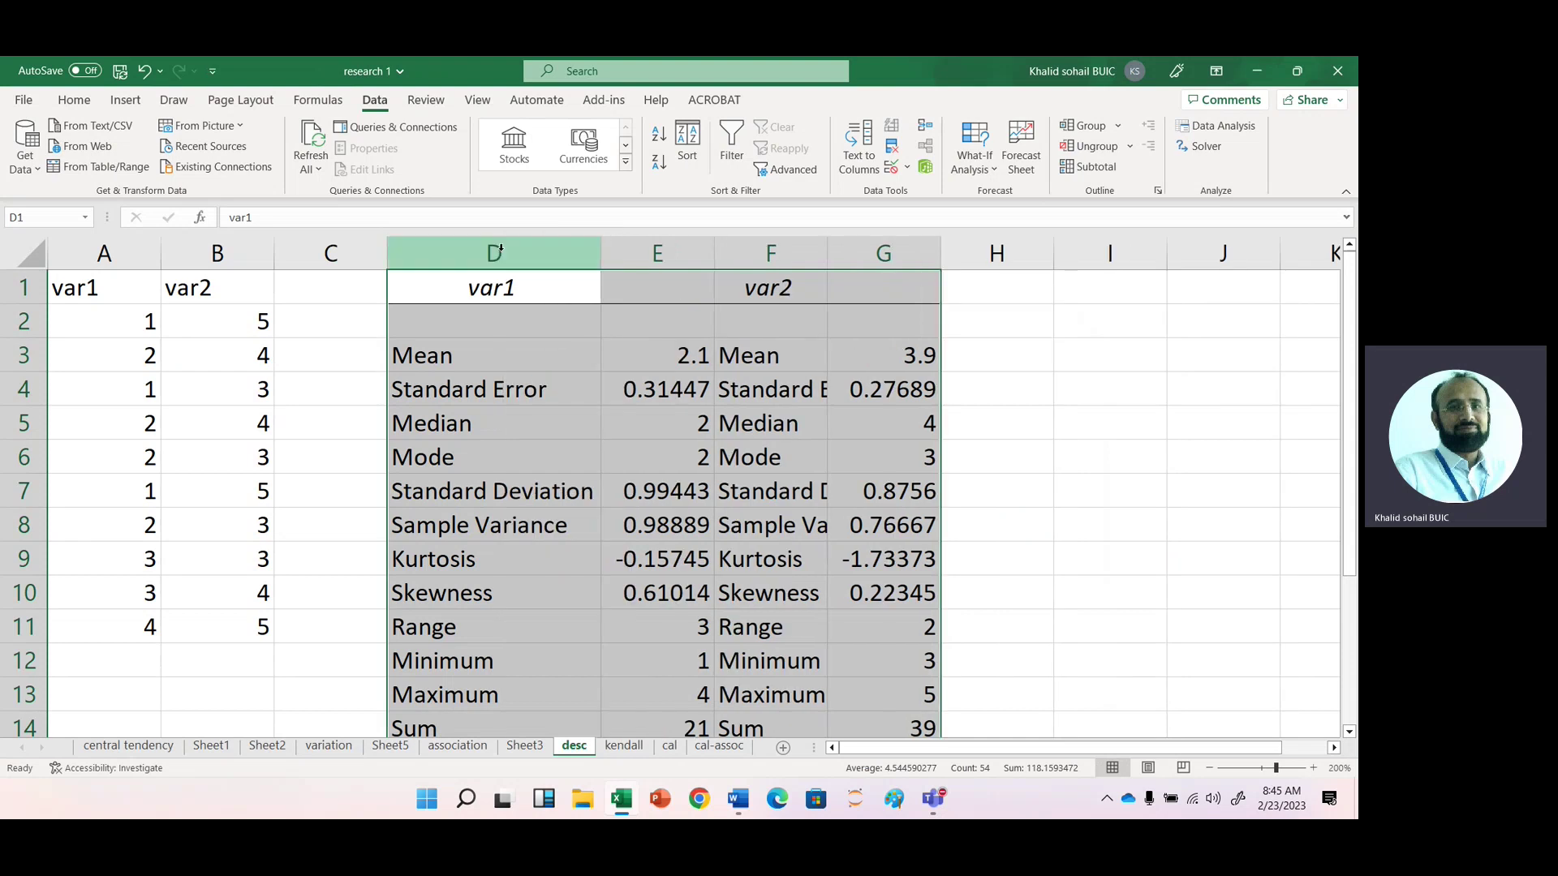
{"action": "double_click", "coordinate": [825, 253]}
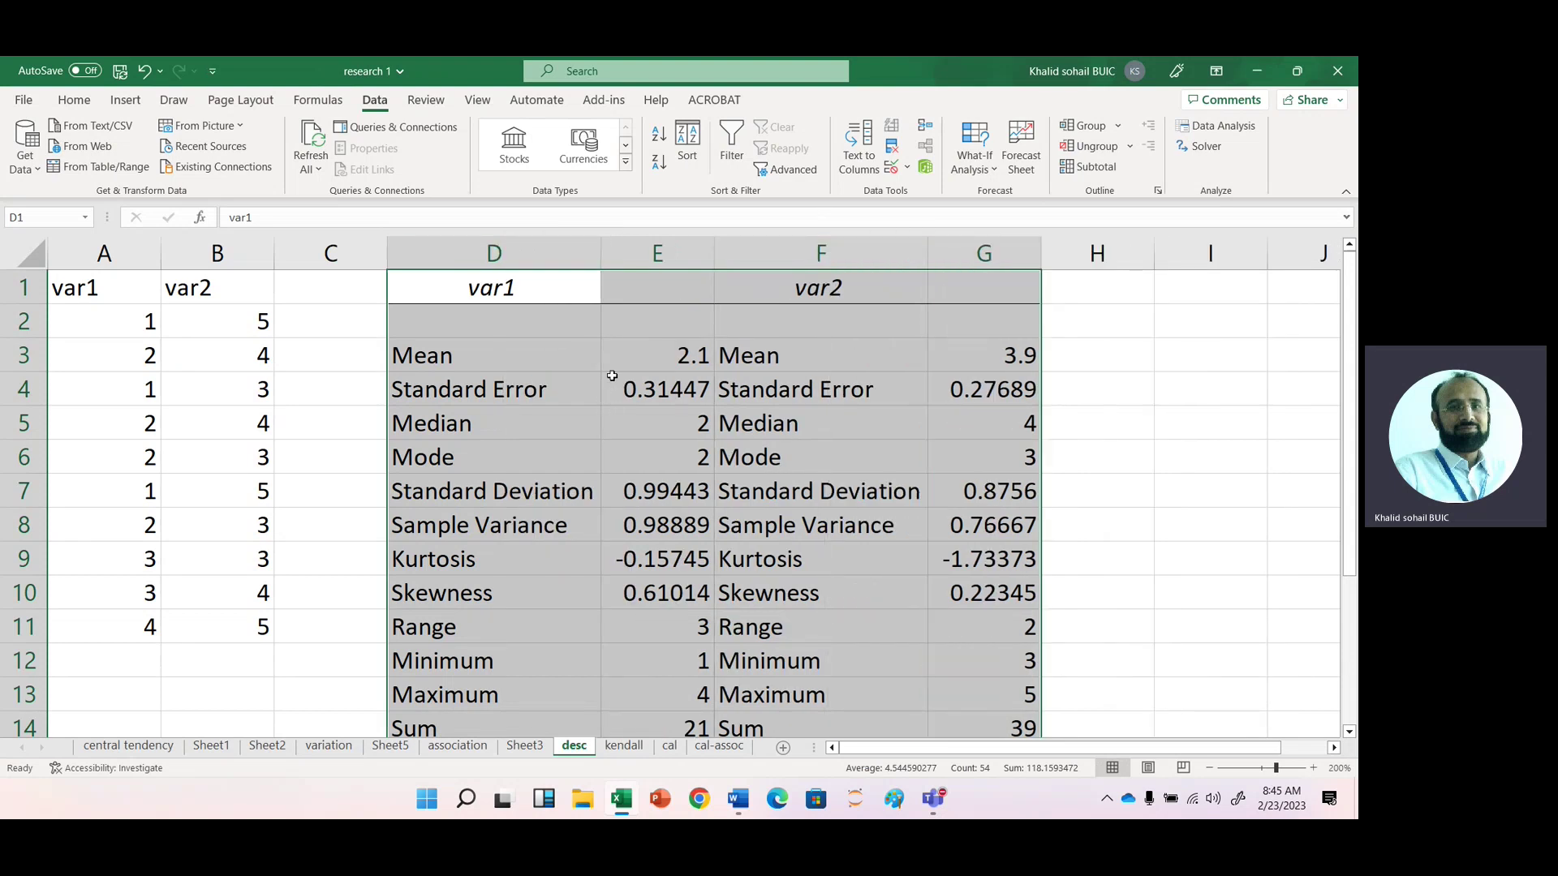
{"action": "left_click", "coordinate": [665, 343]}
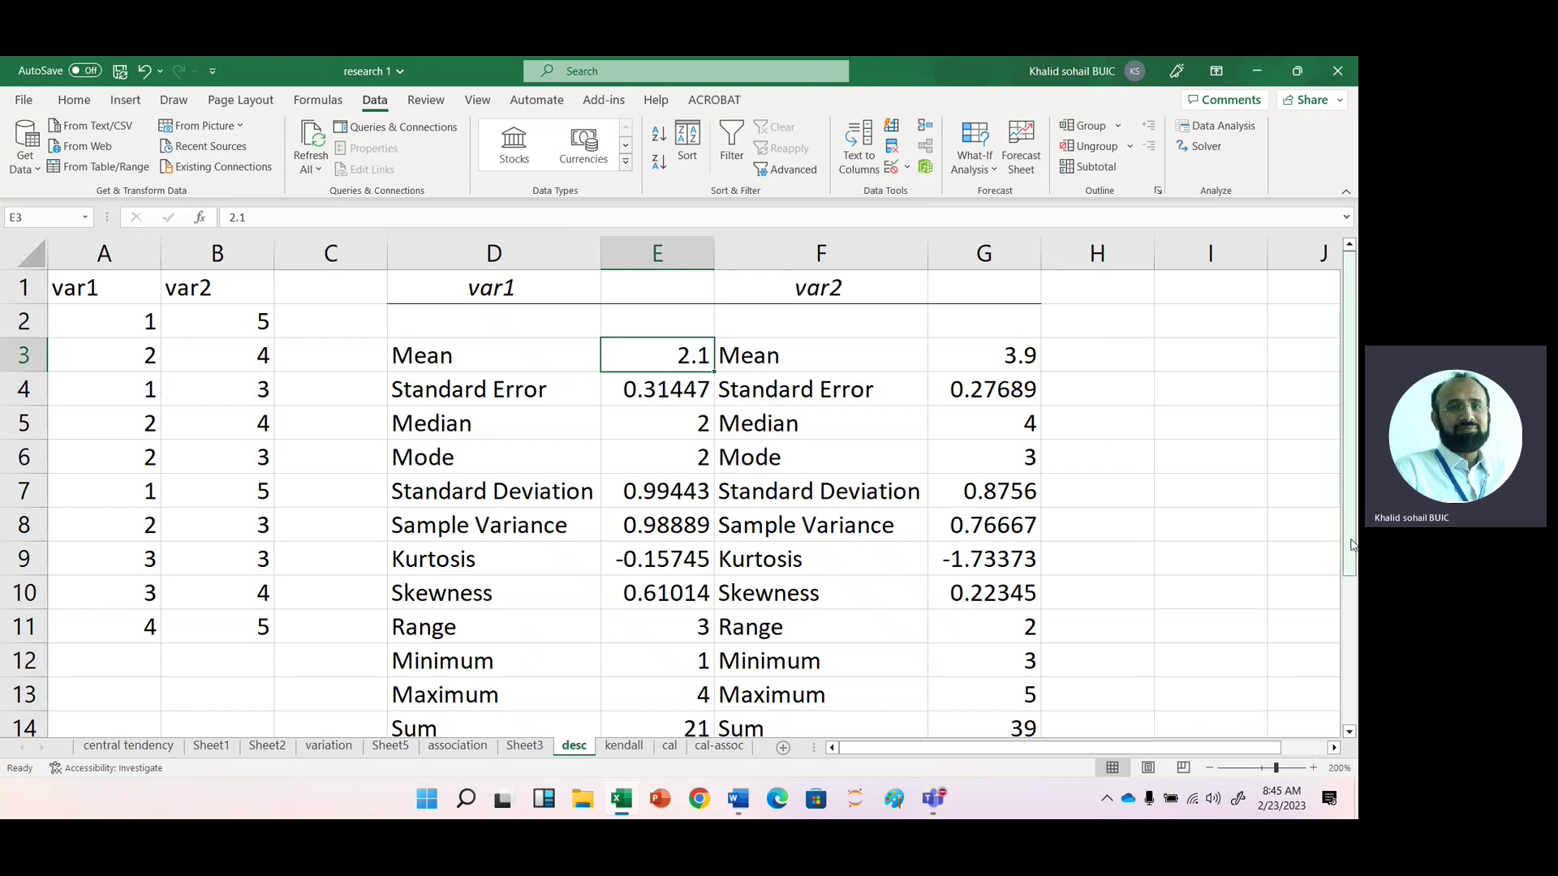
{"action": "left_click_drag", "start_coordinate": [1352, 545], "coordinate": [1343, 607]}
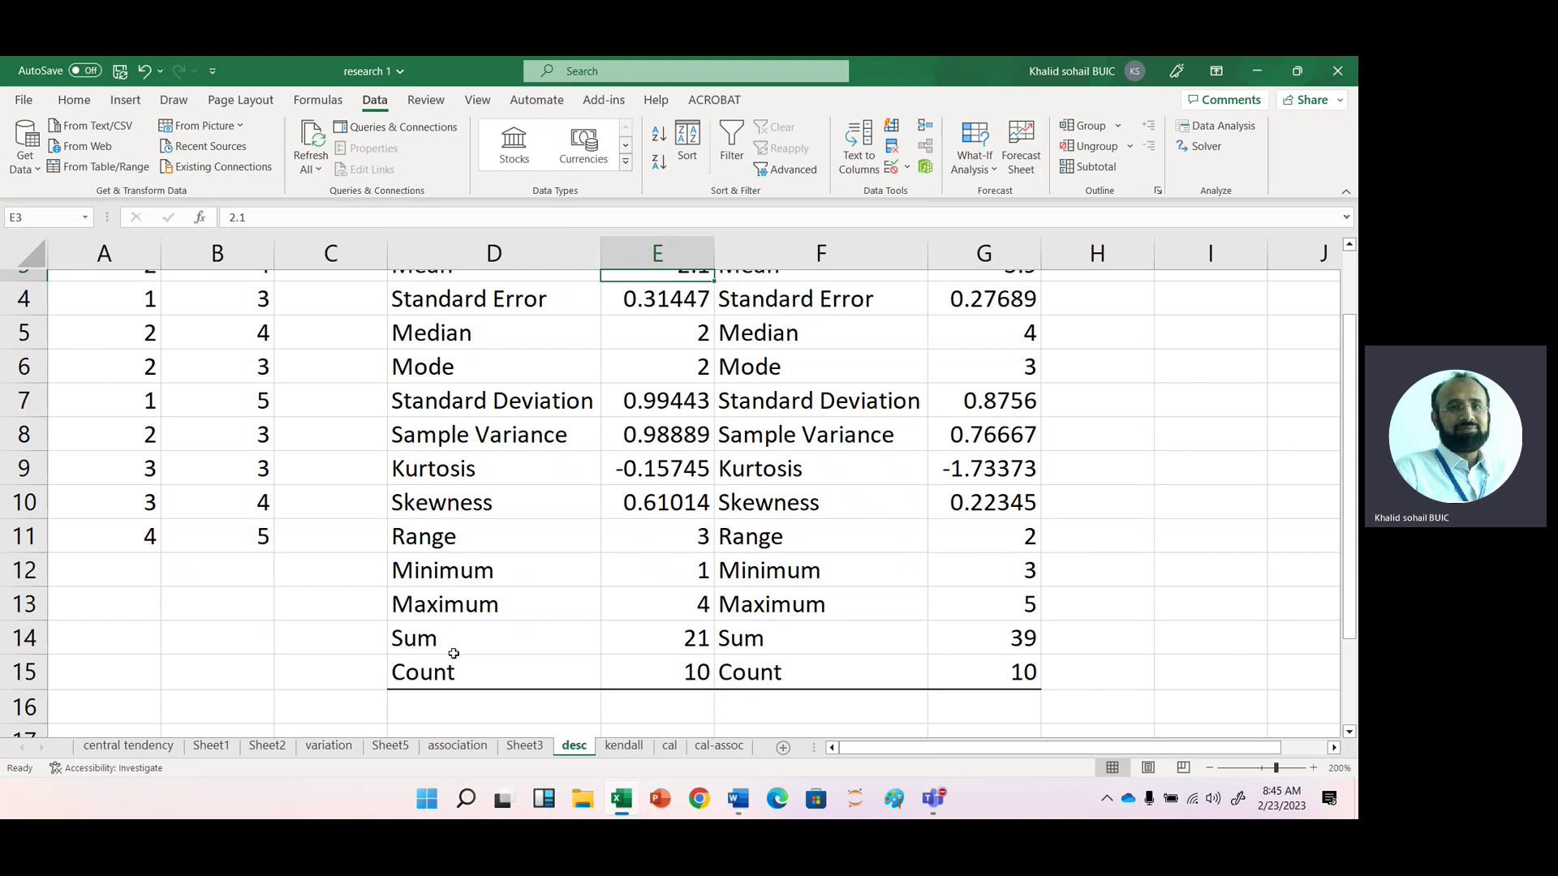
{"action": "left_click", "coordinate": [466, 800]}
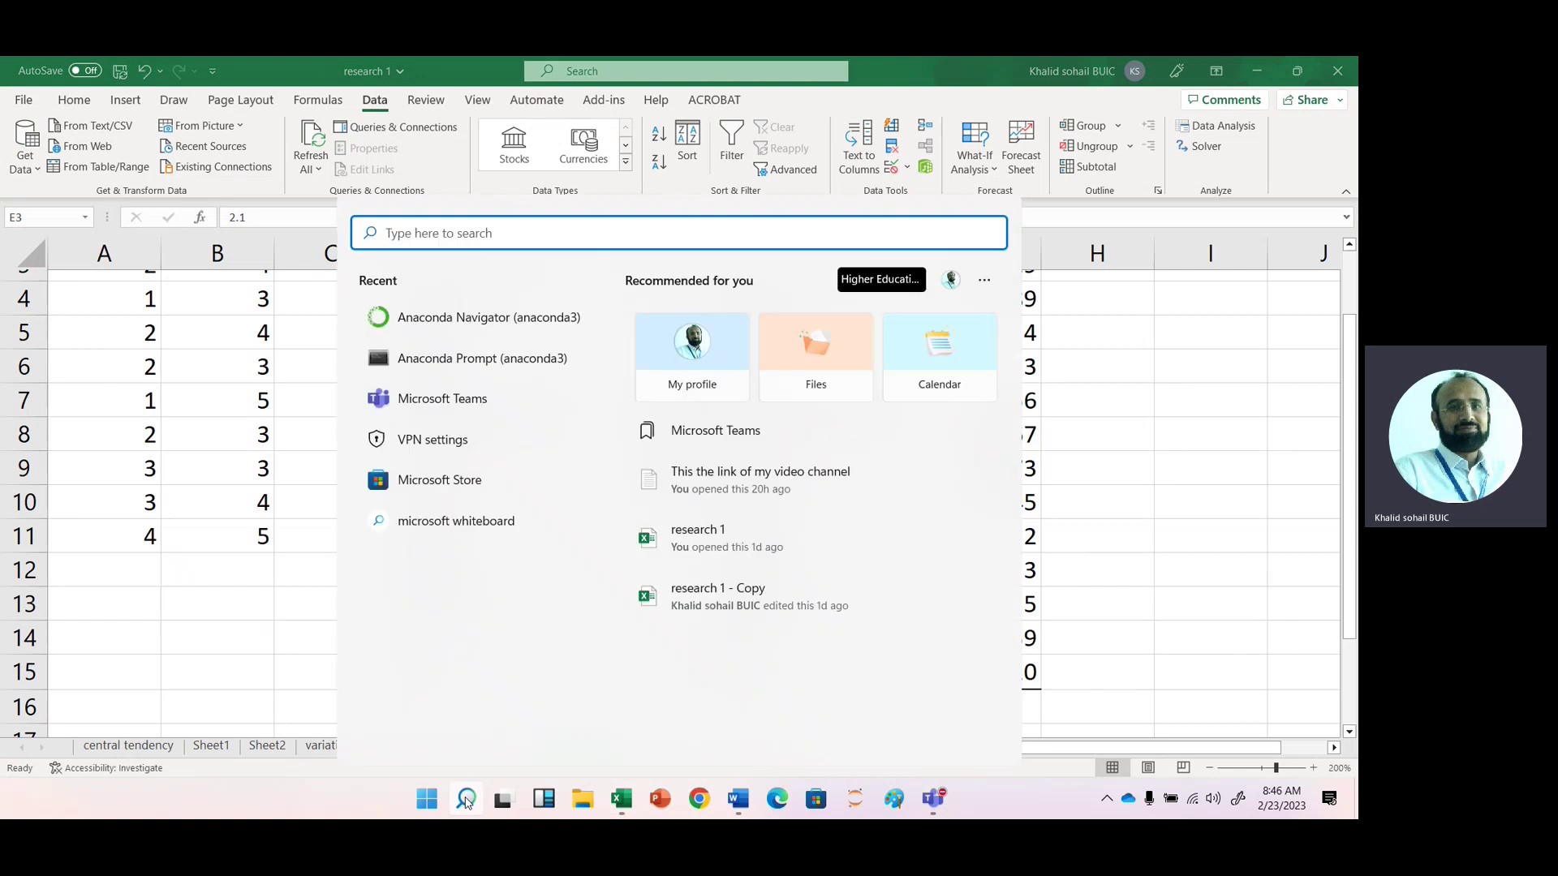
Launch IBM SPSS Statistics from the desktop and close its Welcome screen.
{"action": "left_click", "coordinate": [466, 800]}
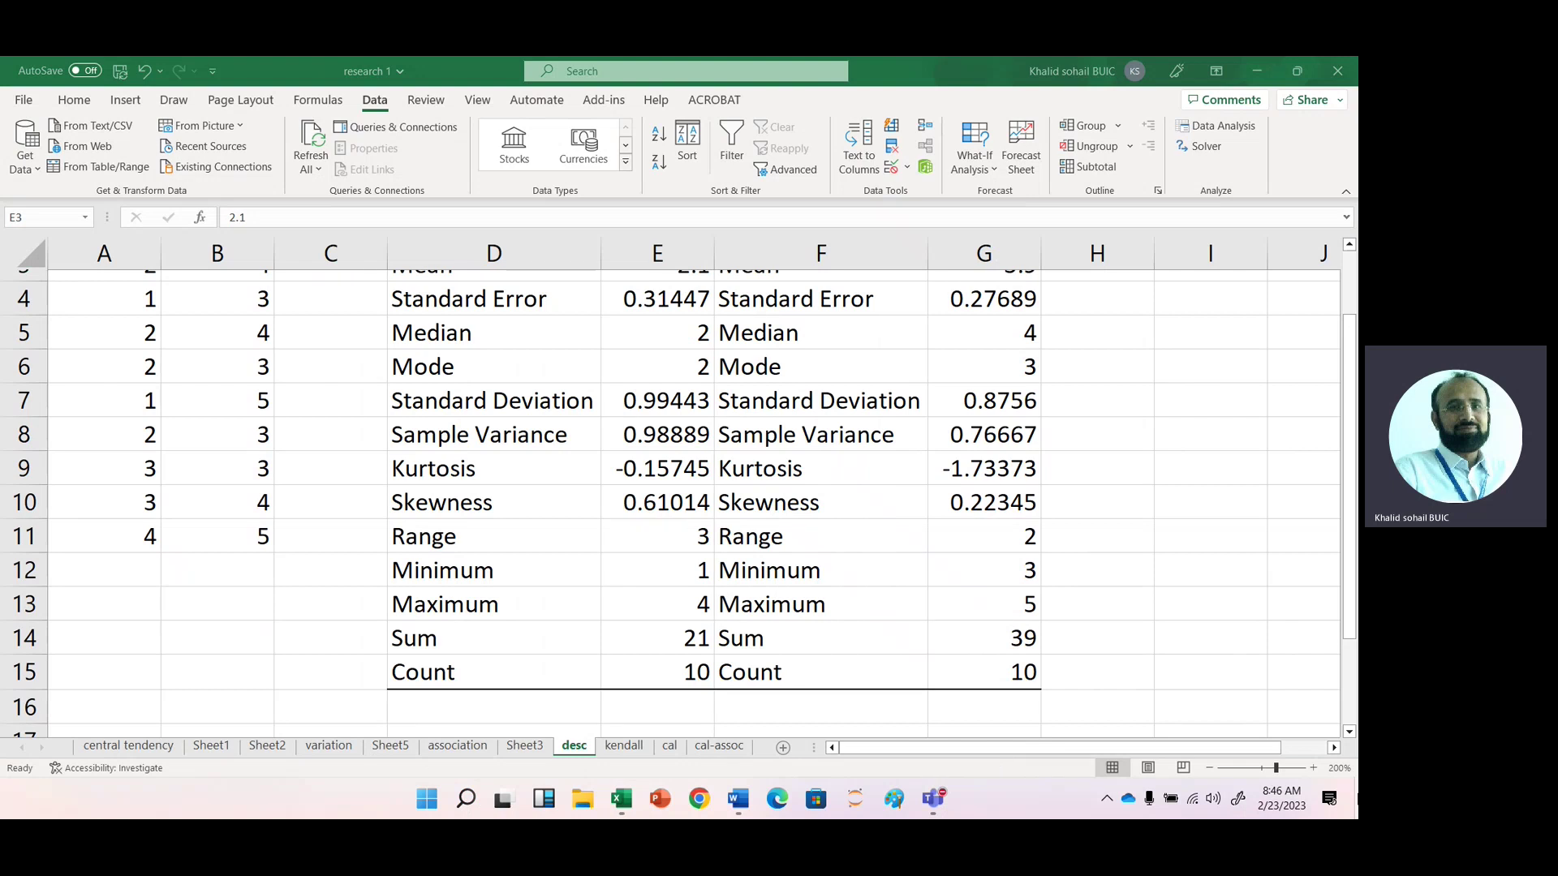
{"action": "key", "text": "super+d"}
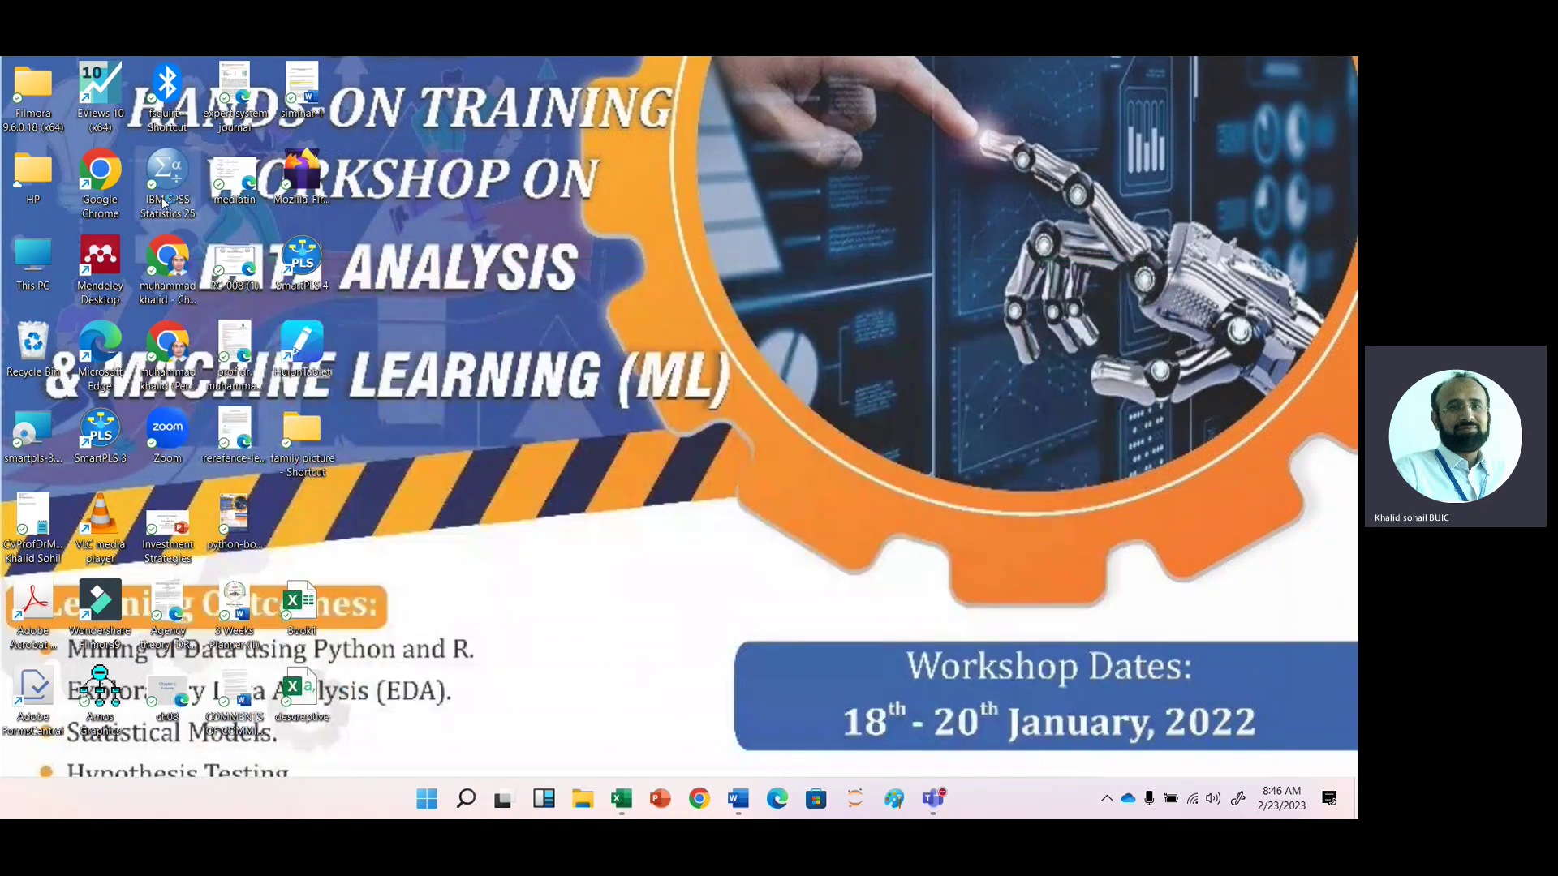
{"action": "double_click", "coordinate": [162, 200]}
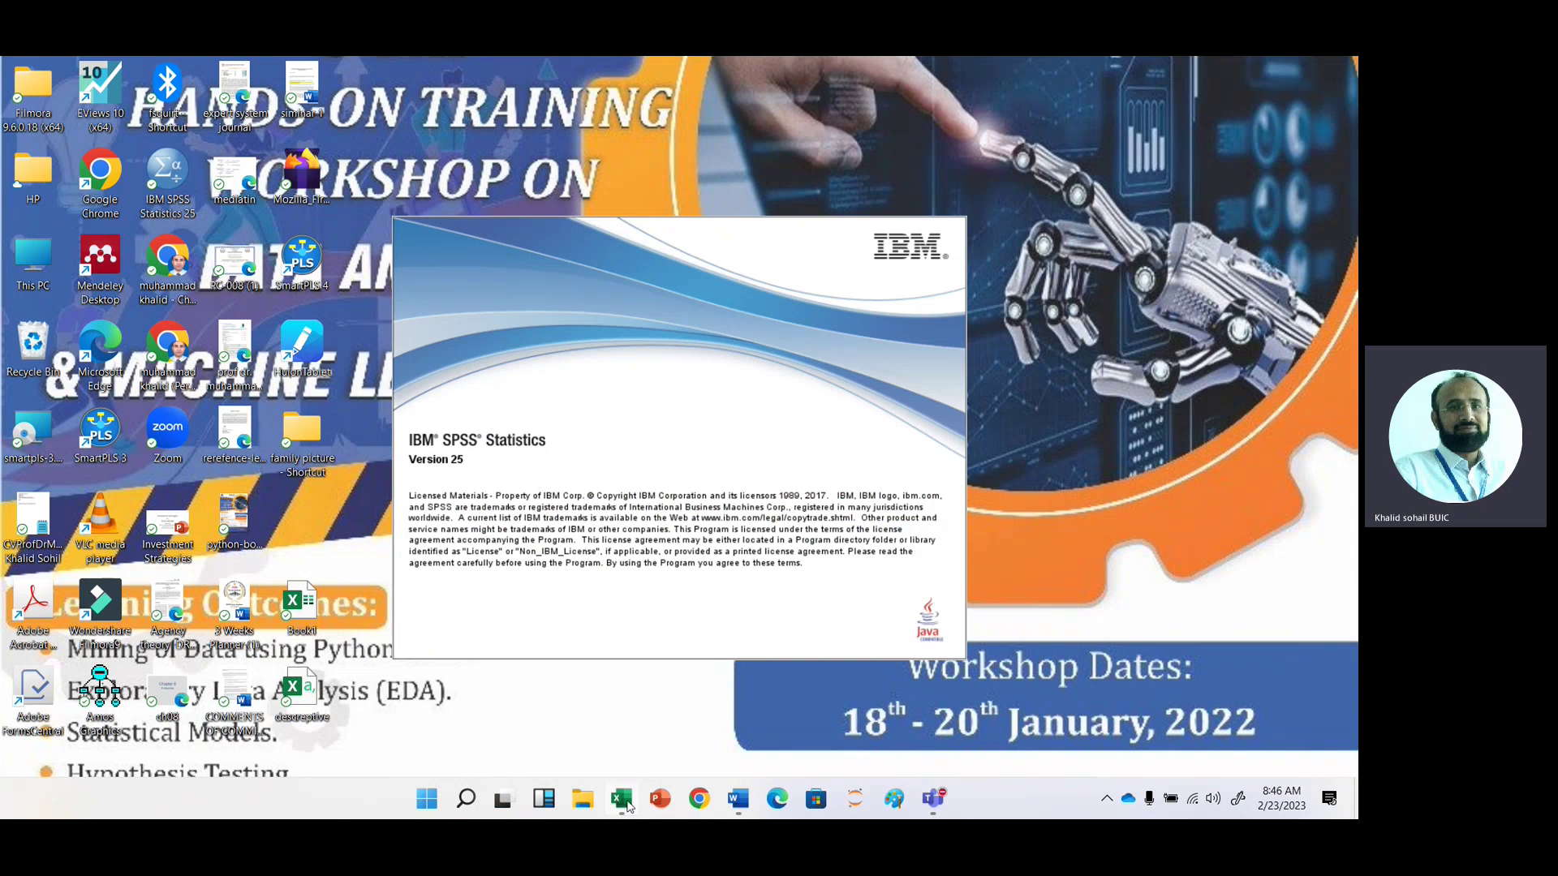
{"action": "left_click", "coordinate": [622, 801]}
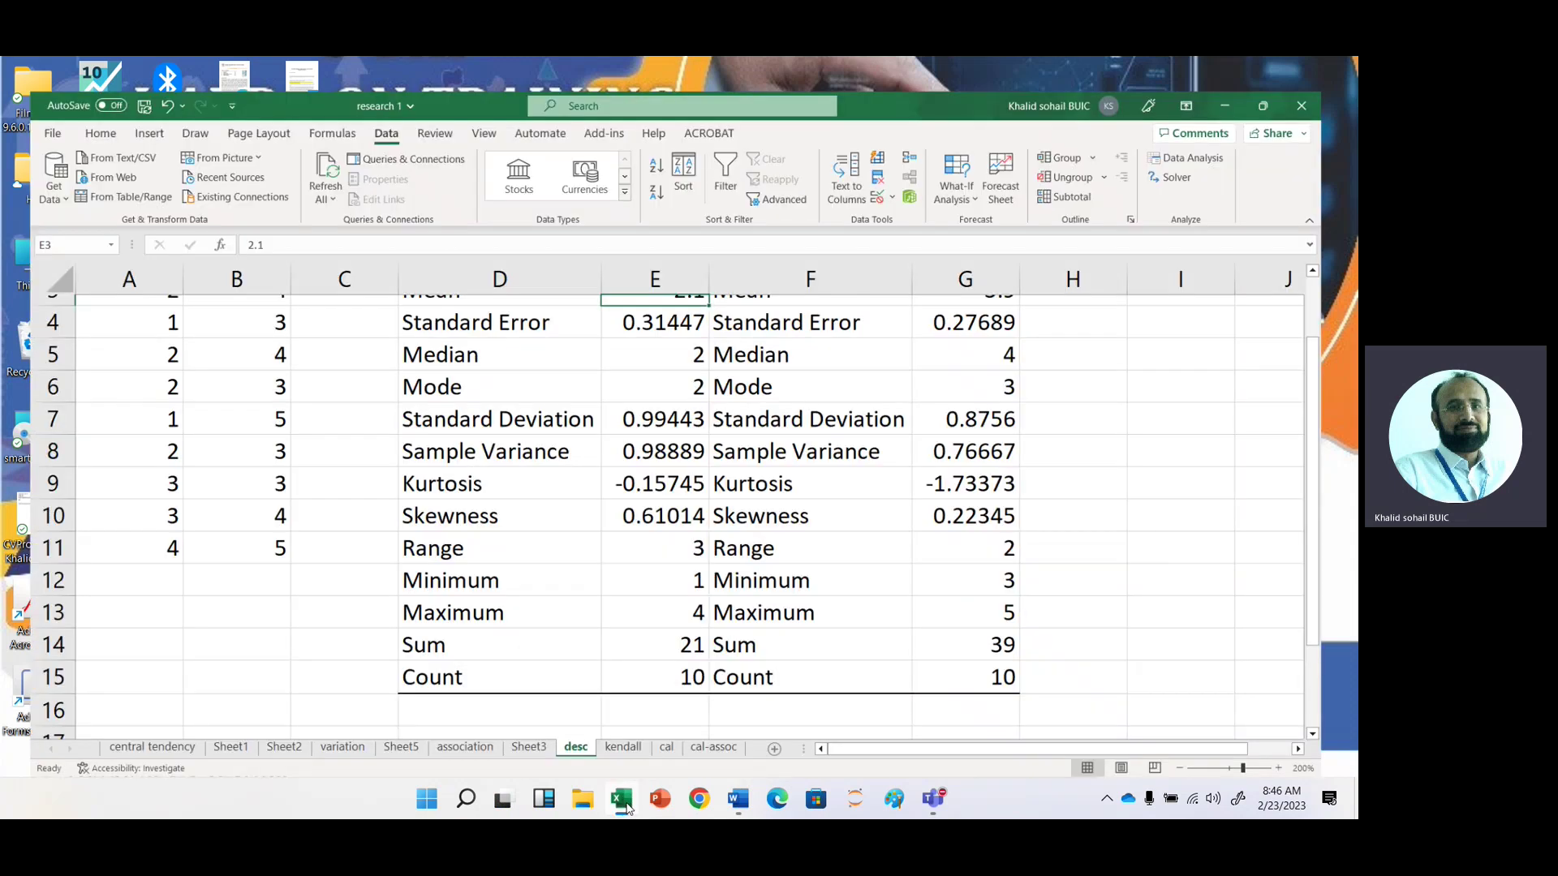
{"action": "key", "text": "ctrl+Up"}
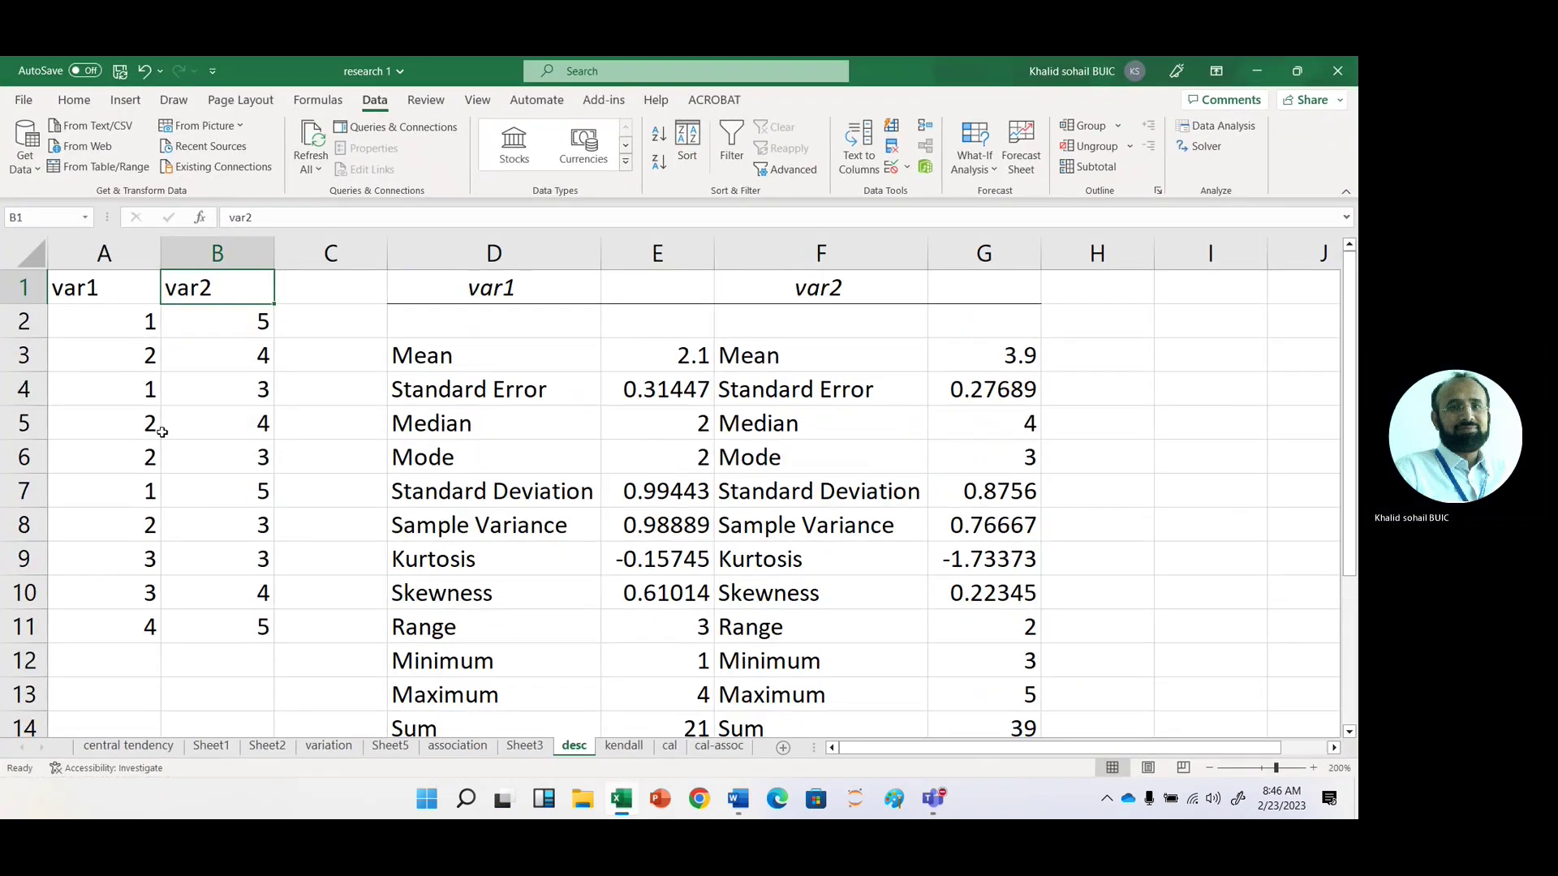
{"action": "key", "text": "Left"}
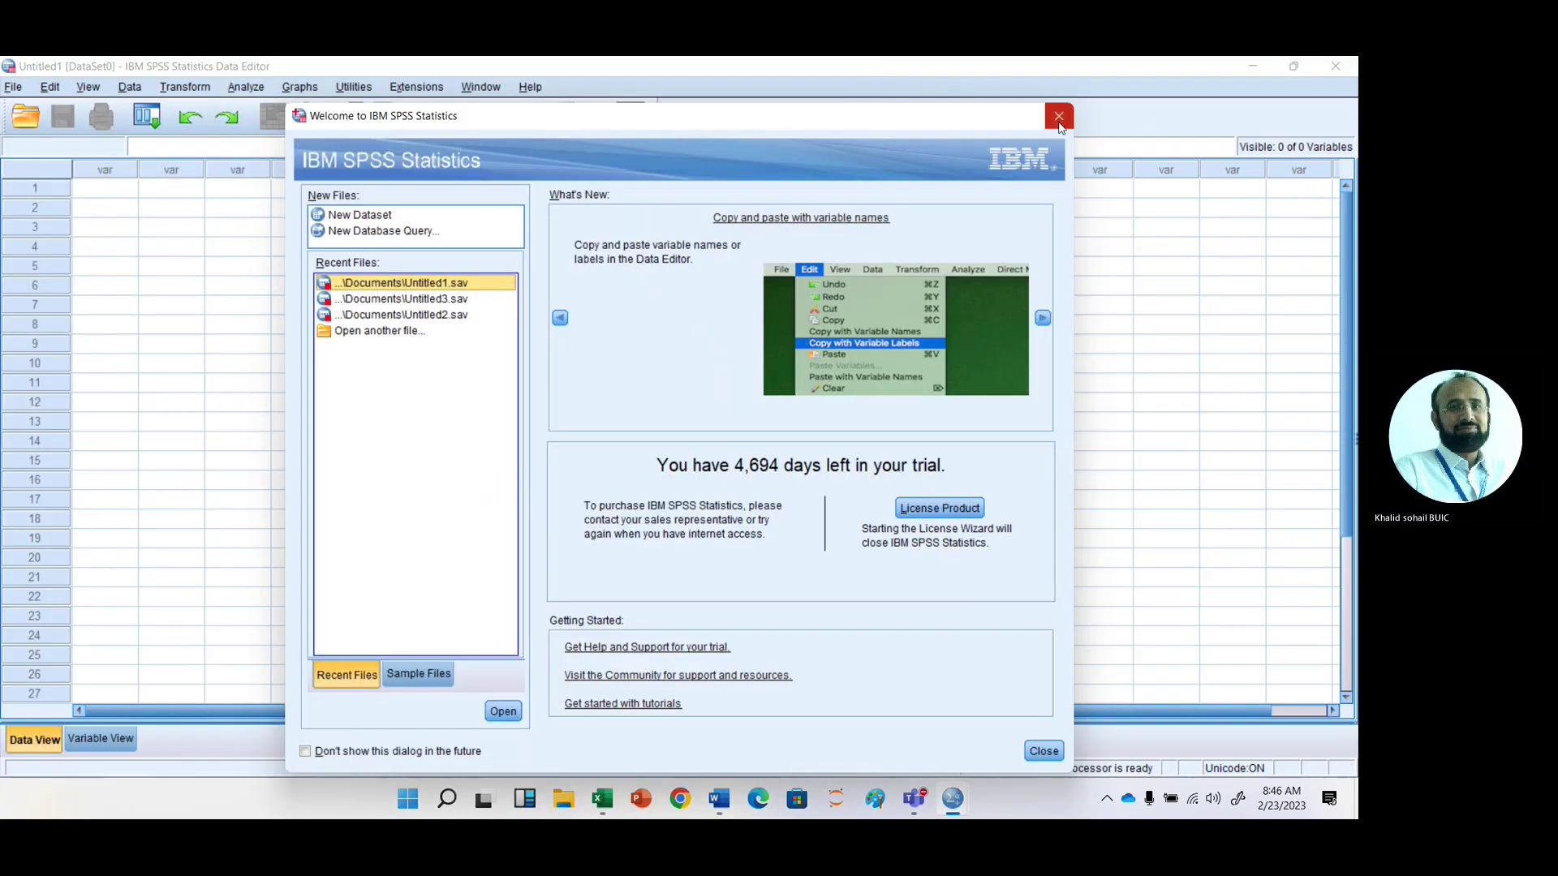
{"action": "left_click", "coordinate": [1059, 116]}
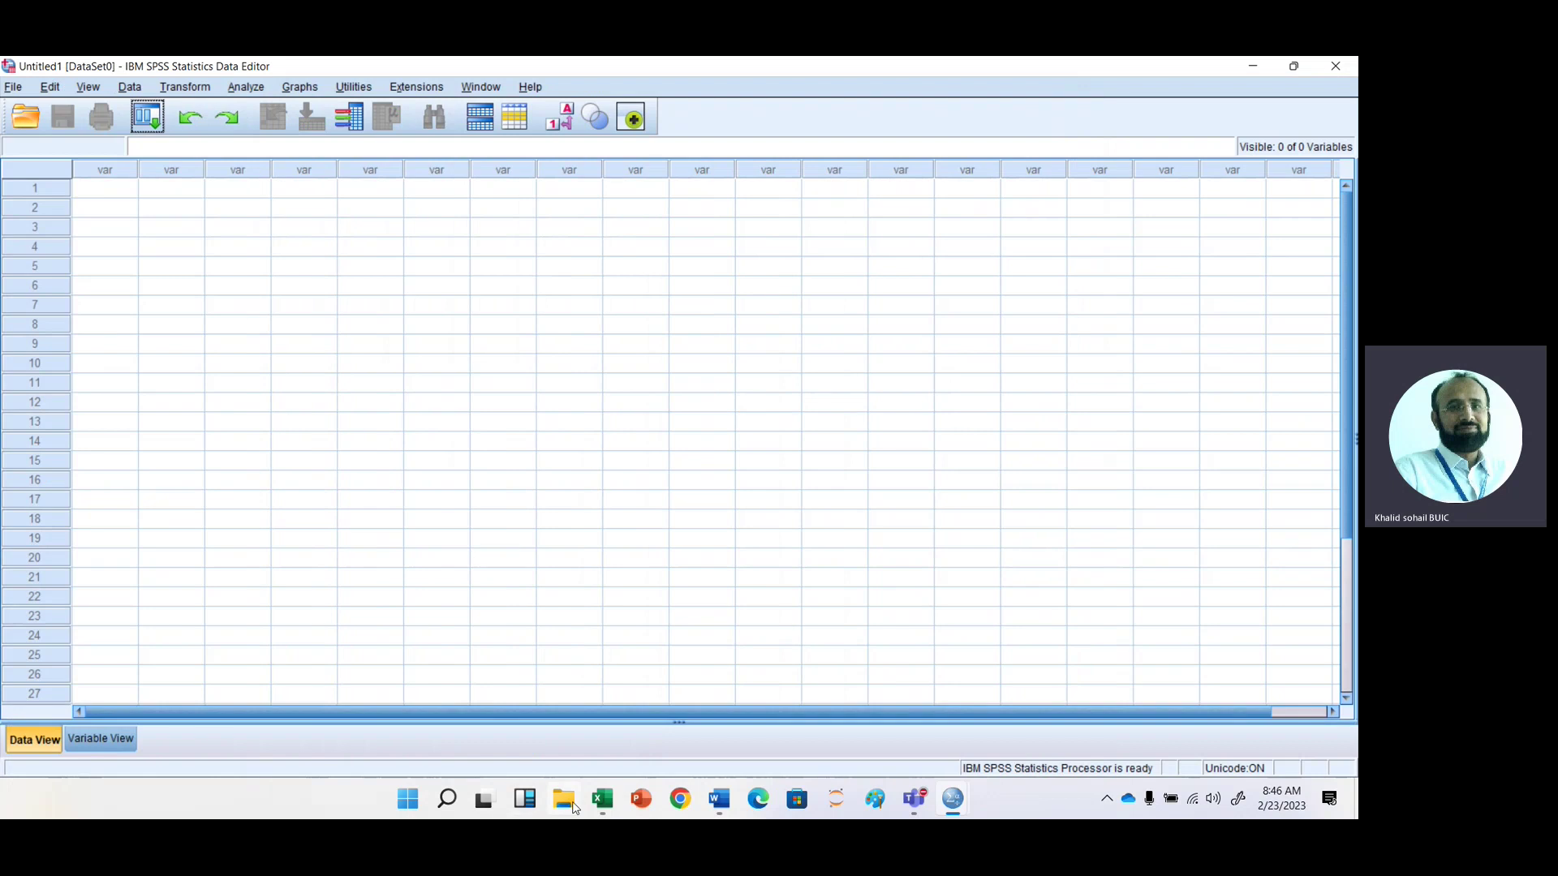
{"action": "left_click", "coordinate": [604, 802]}
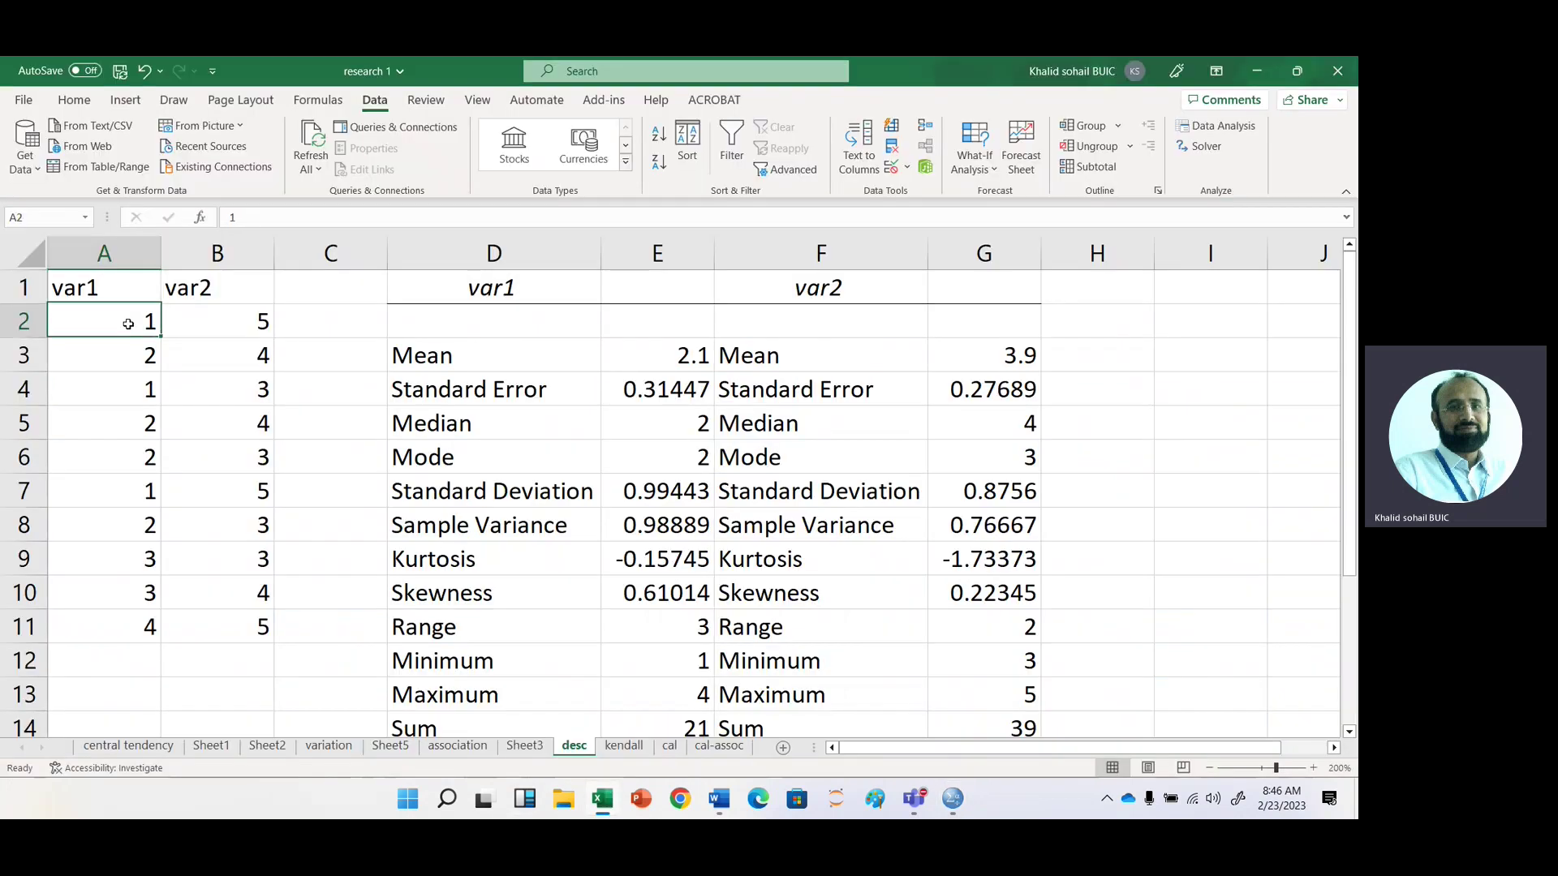
Copy the var1 and var2 values in A2:B11 and switch to the SPSS Data Editor.
{"action": "left_click", "coordinate": [129, 324]}
{"action": "key", "text": "shift+Right"}
{"action": "key", "text": "ctrl+shift+Down"}
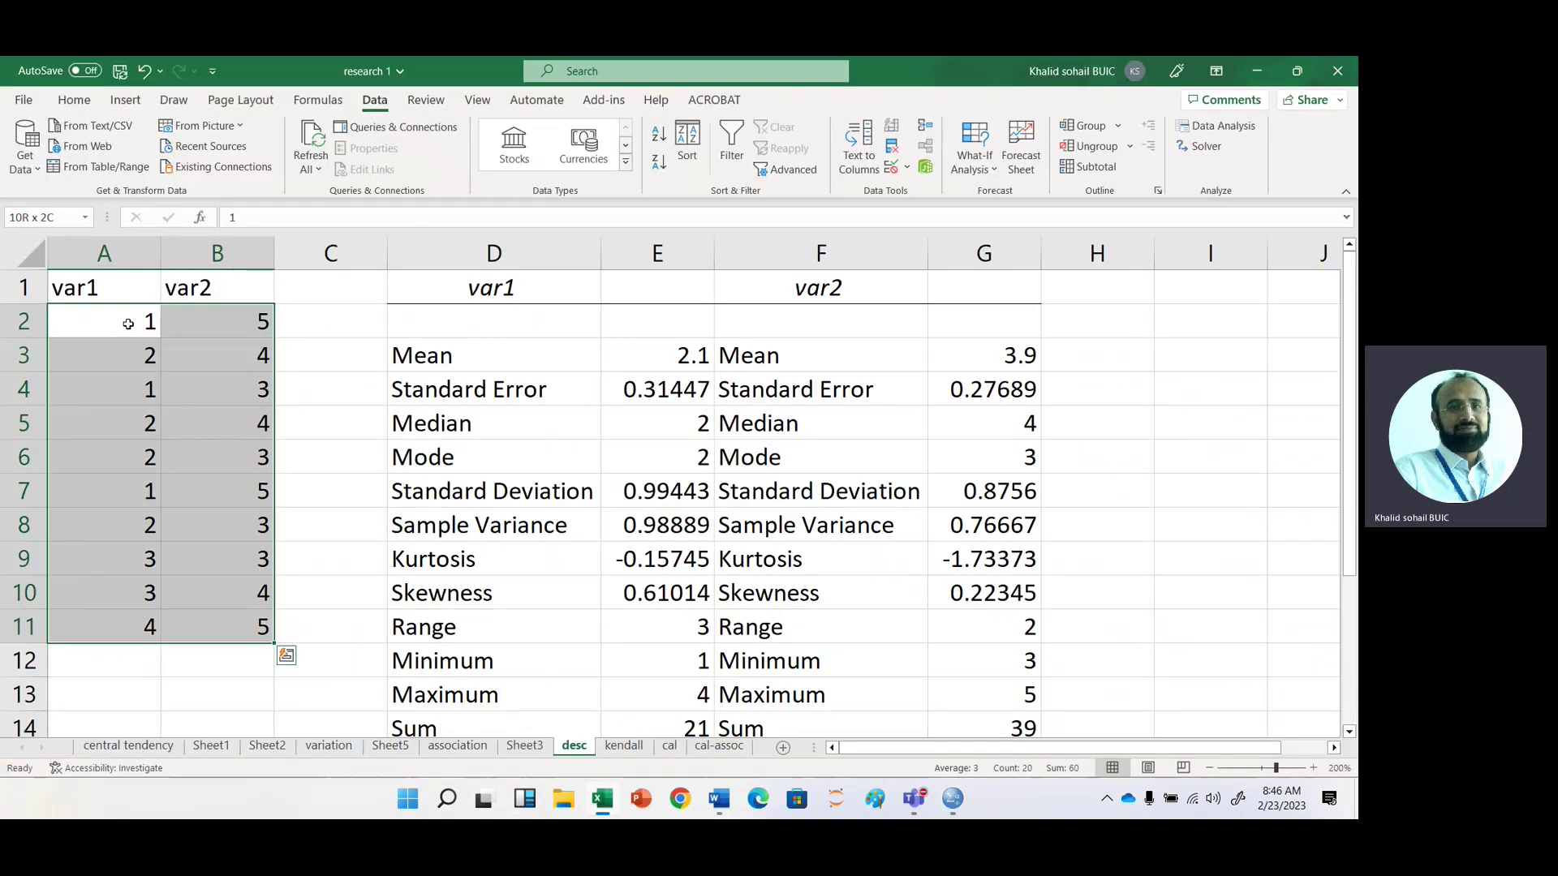
{"action": "key", "text": "ctrl+c"}
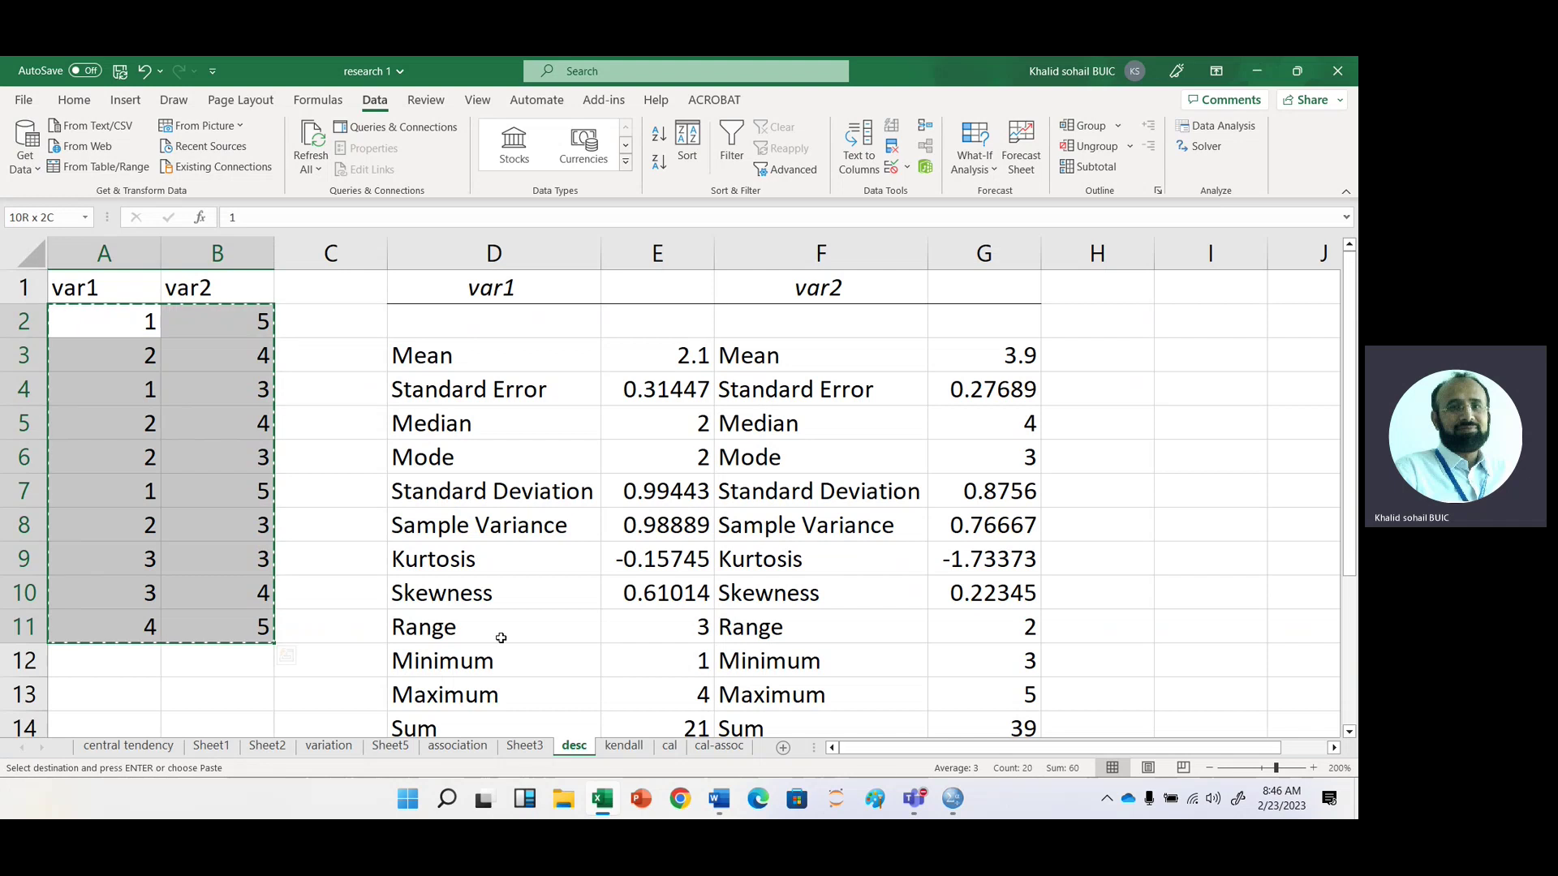
{"action": "left_click", "coordinate": [955, 801]}
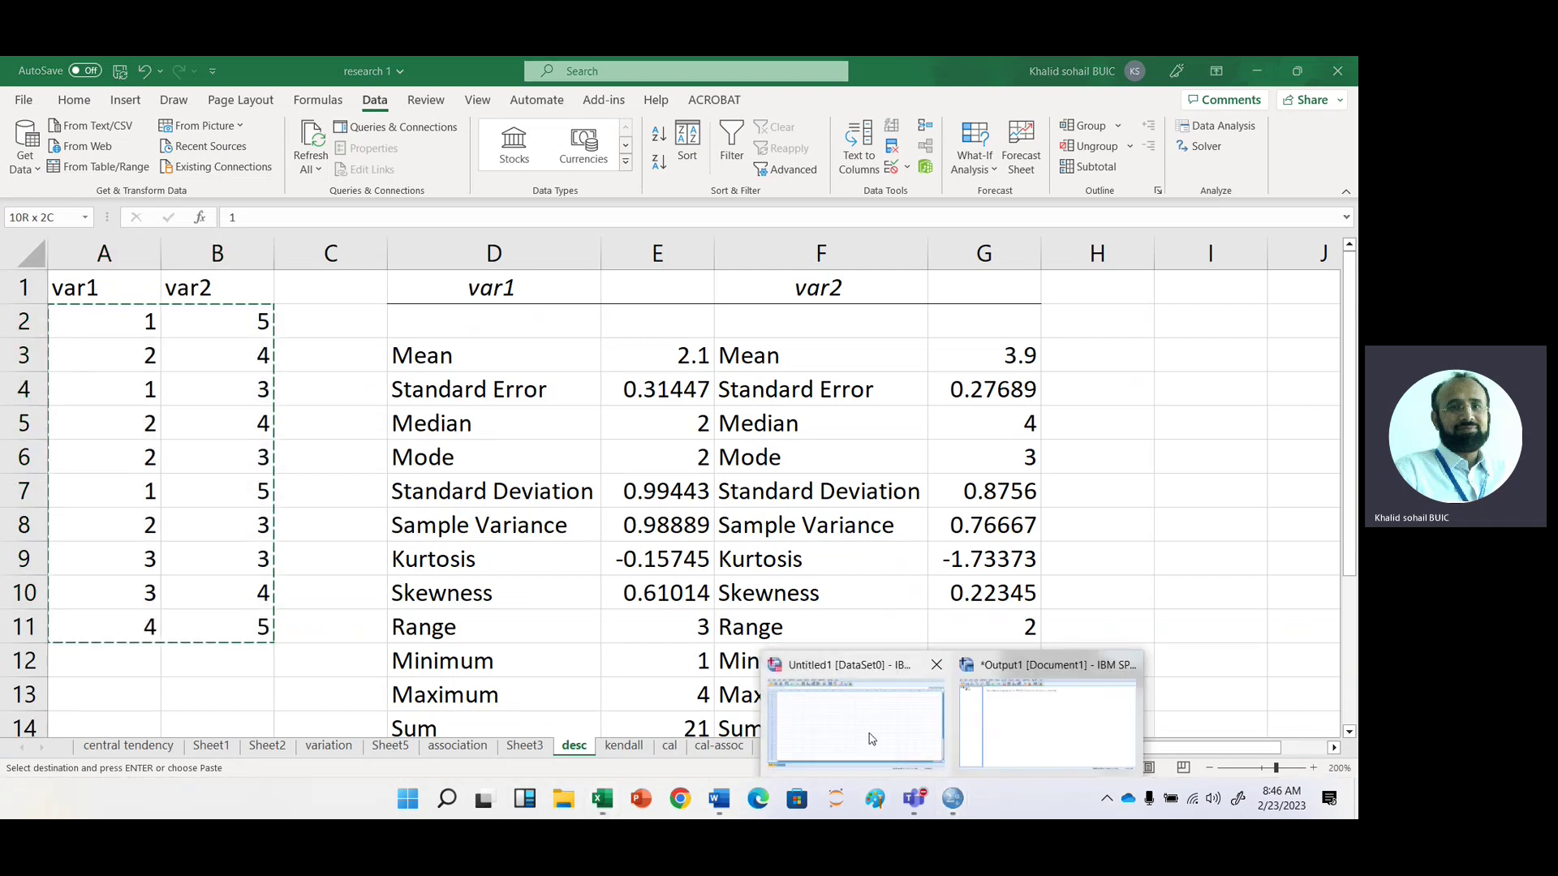
{"action": "left_click", "coordinate": [873, 740]}
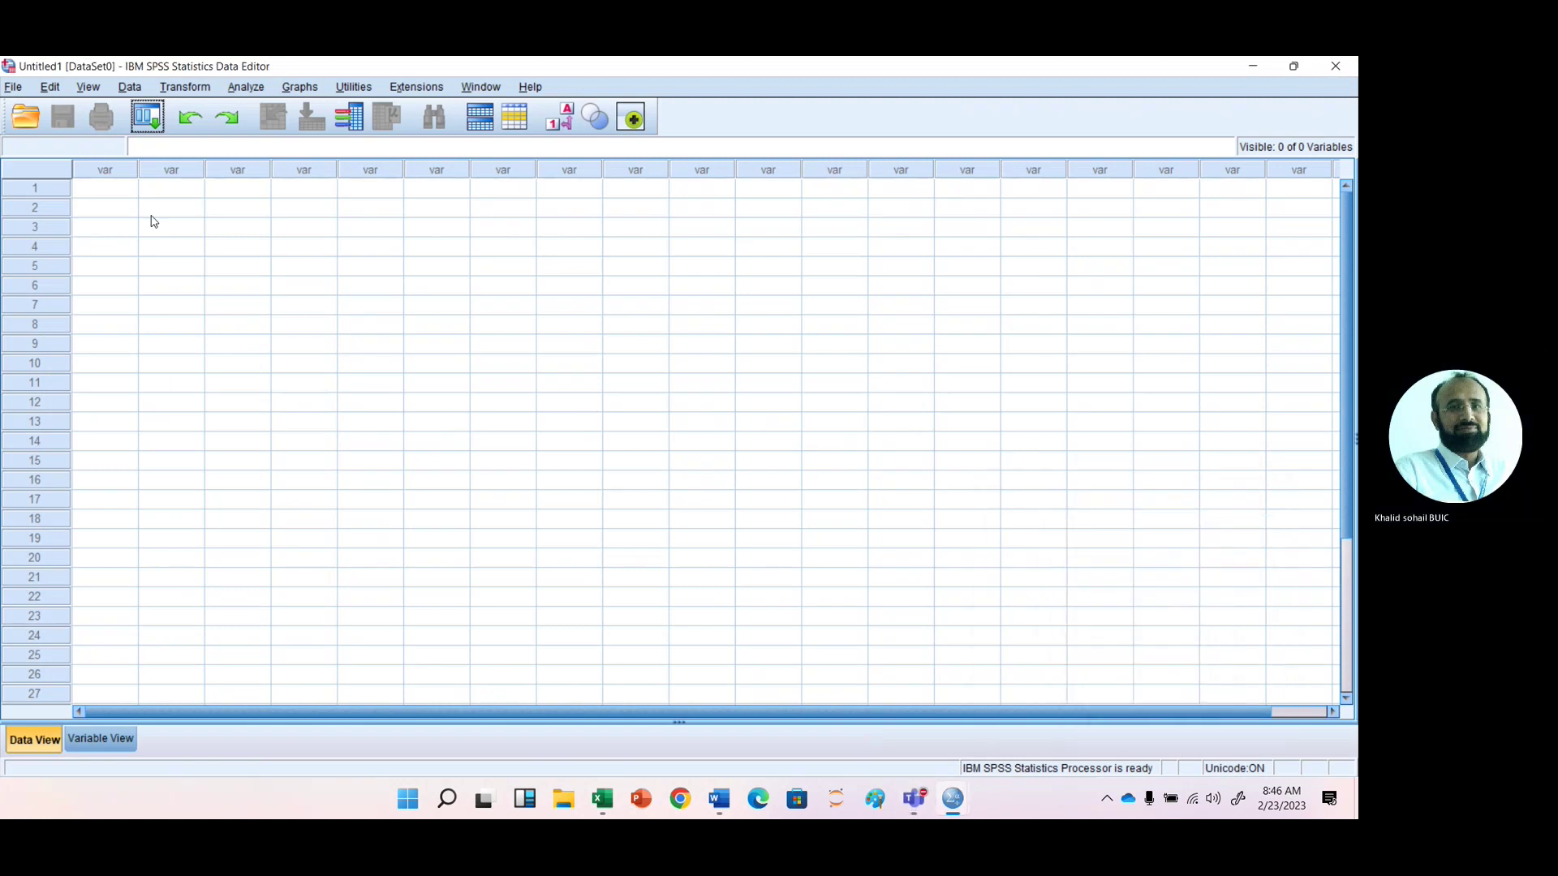
{"action": "left_click", "coordinate": [110, 195]}
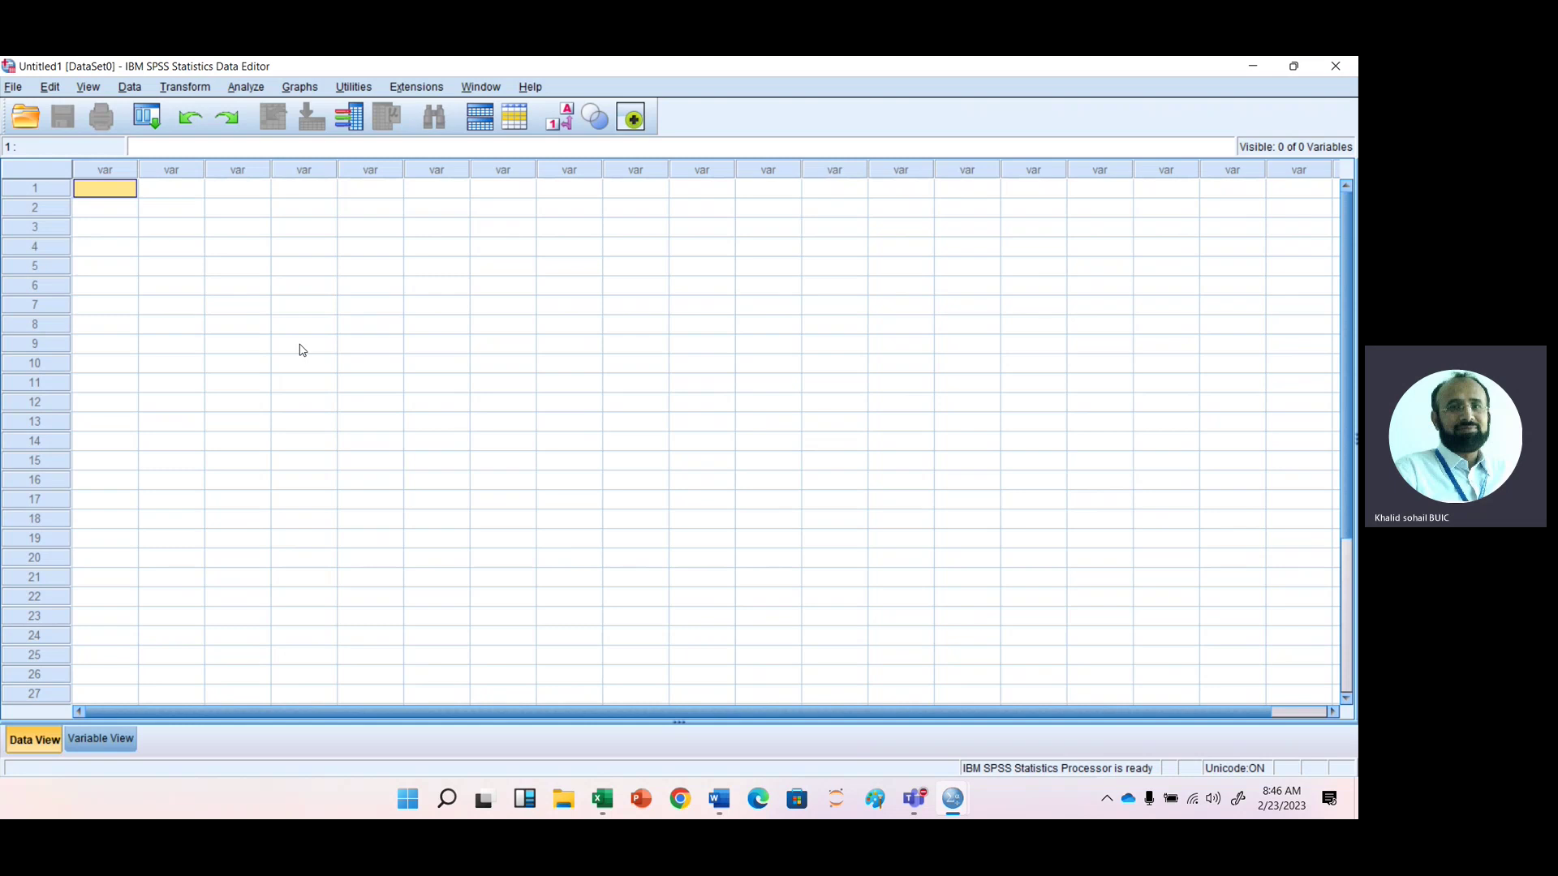
{"action": "key", "text": "ctrl+v"}
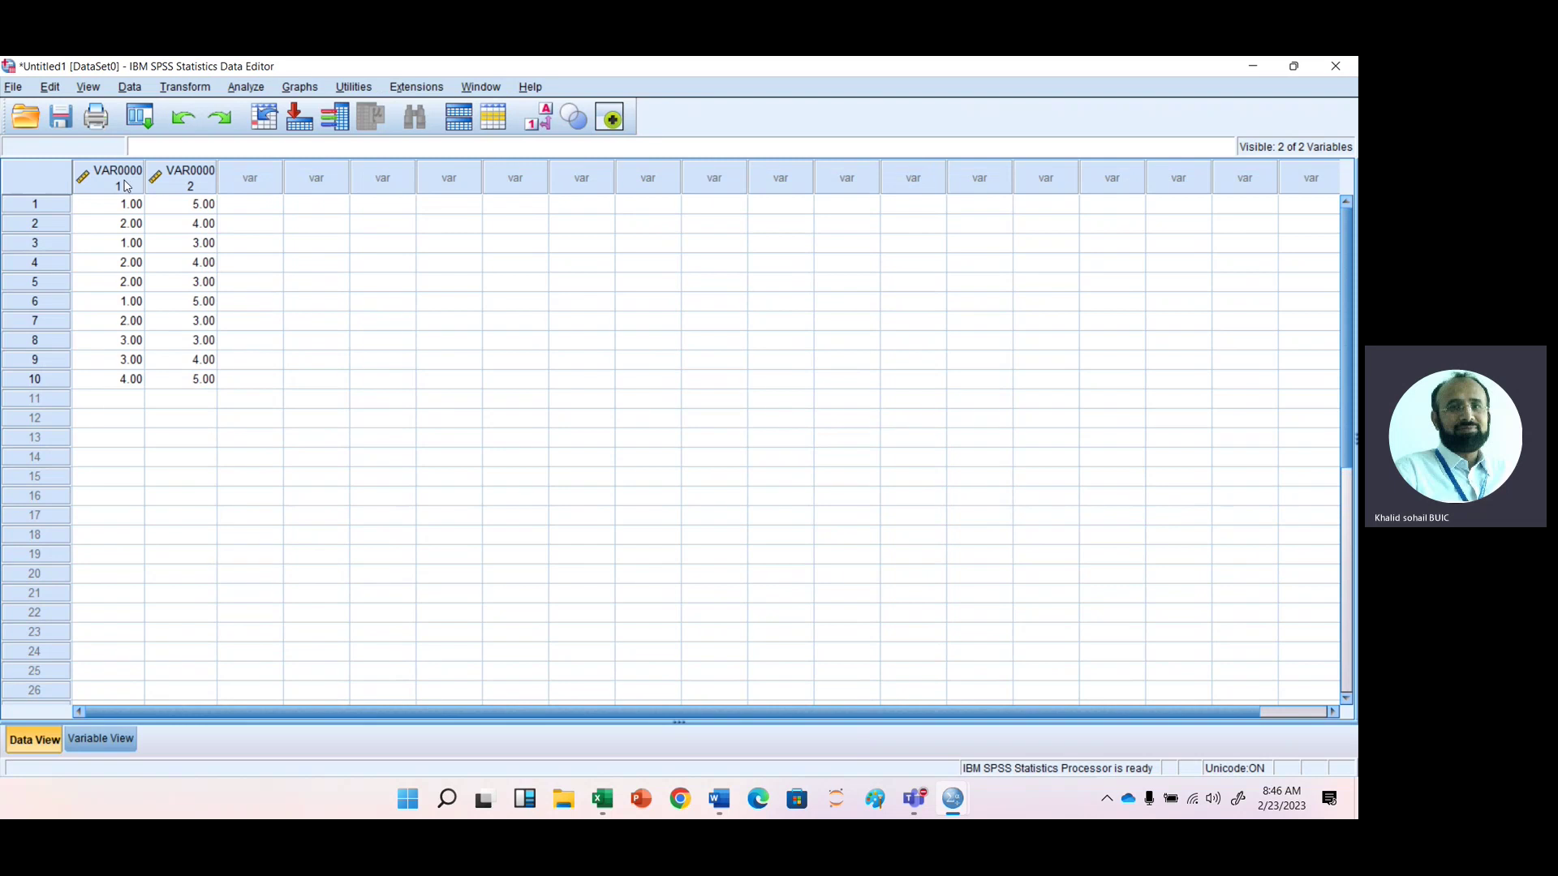
{"action": "left_click", "coordinate": [101, 740]}
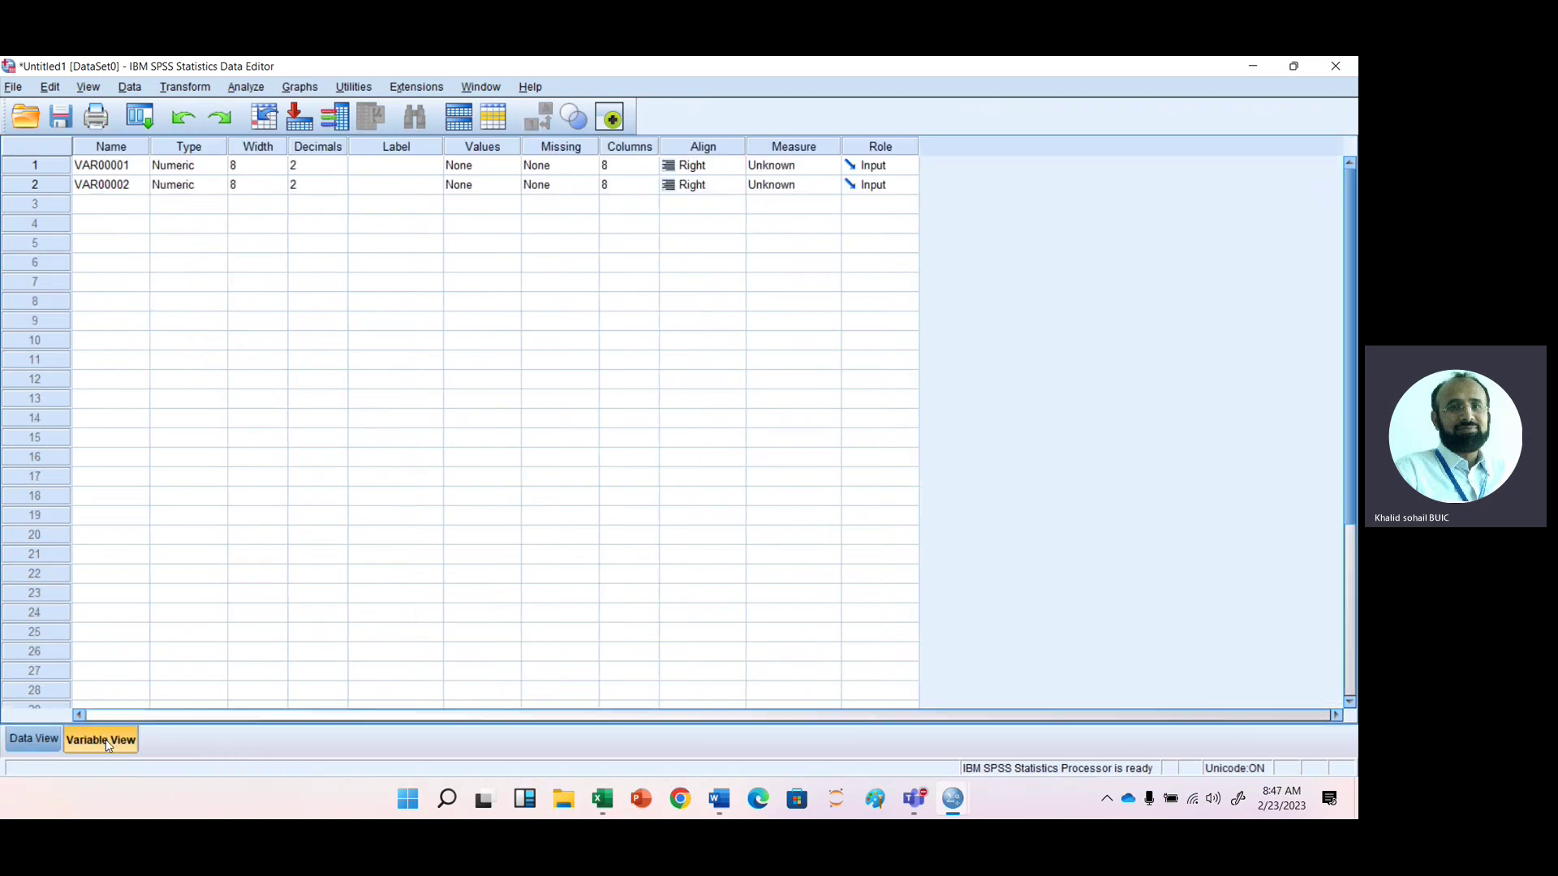
{"action": "left_click", "coordinate": [39, 739]}
{"action": "left_click", "coordinate": [294, 482]}
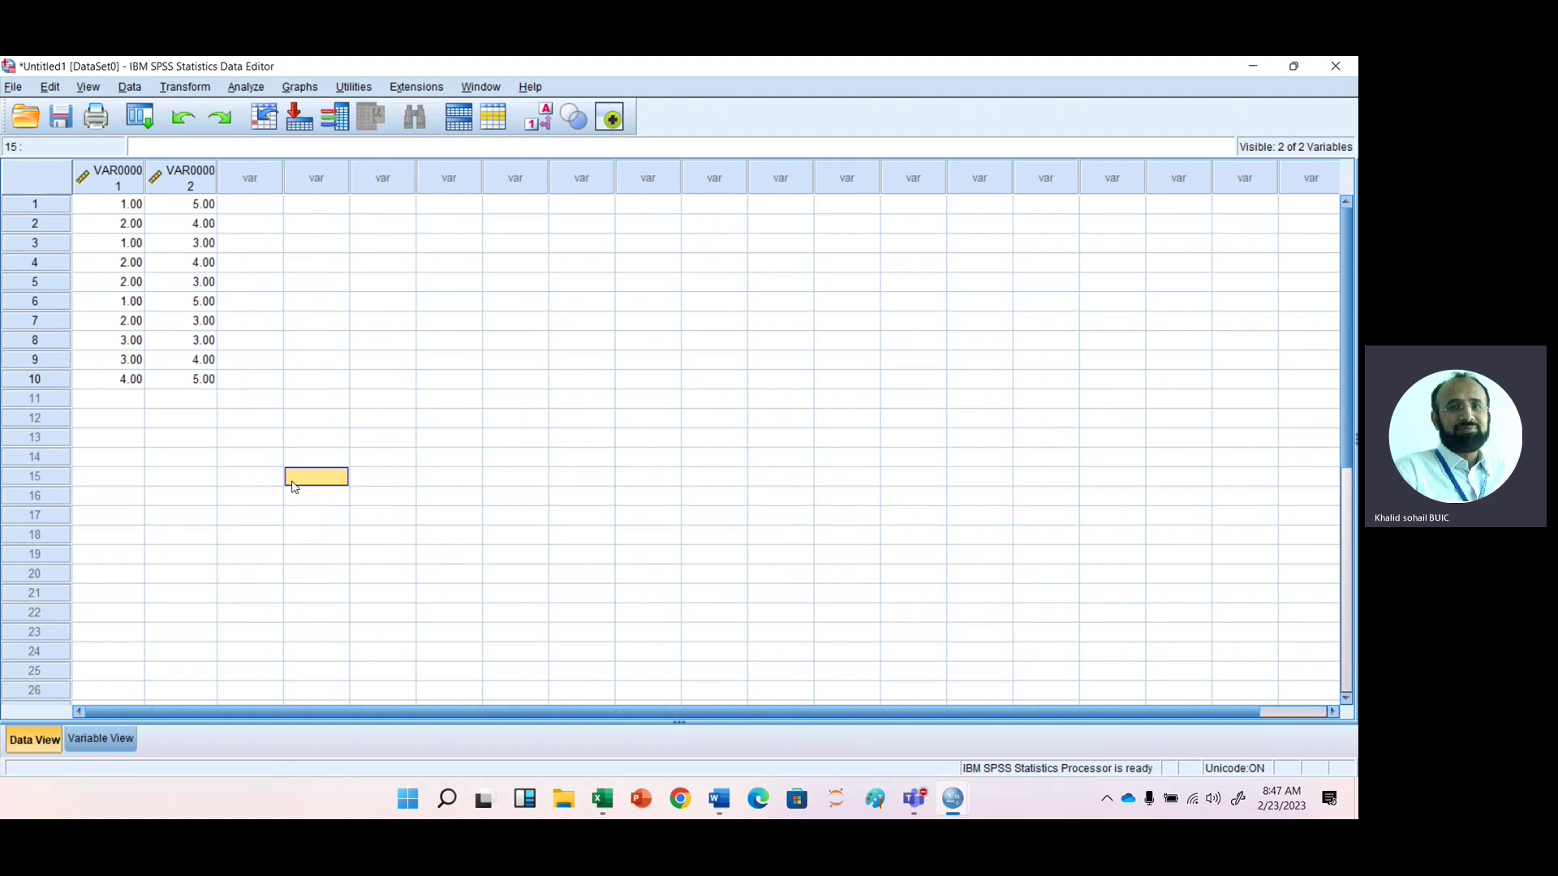
Add VAR00001 and VAR00002 to the Descriptives variable list.
{"action": "left_click", "coordinate": [248, 88]}
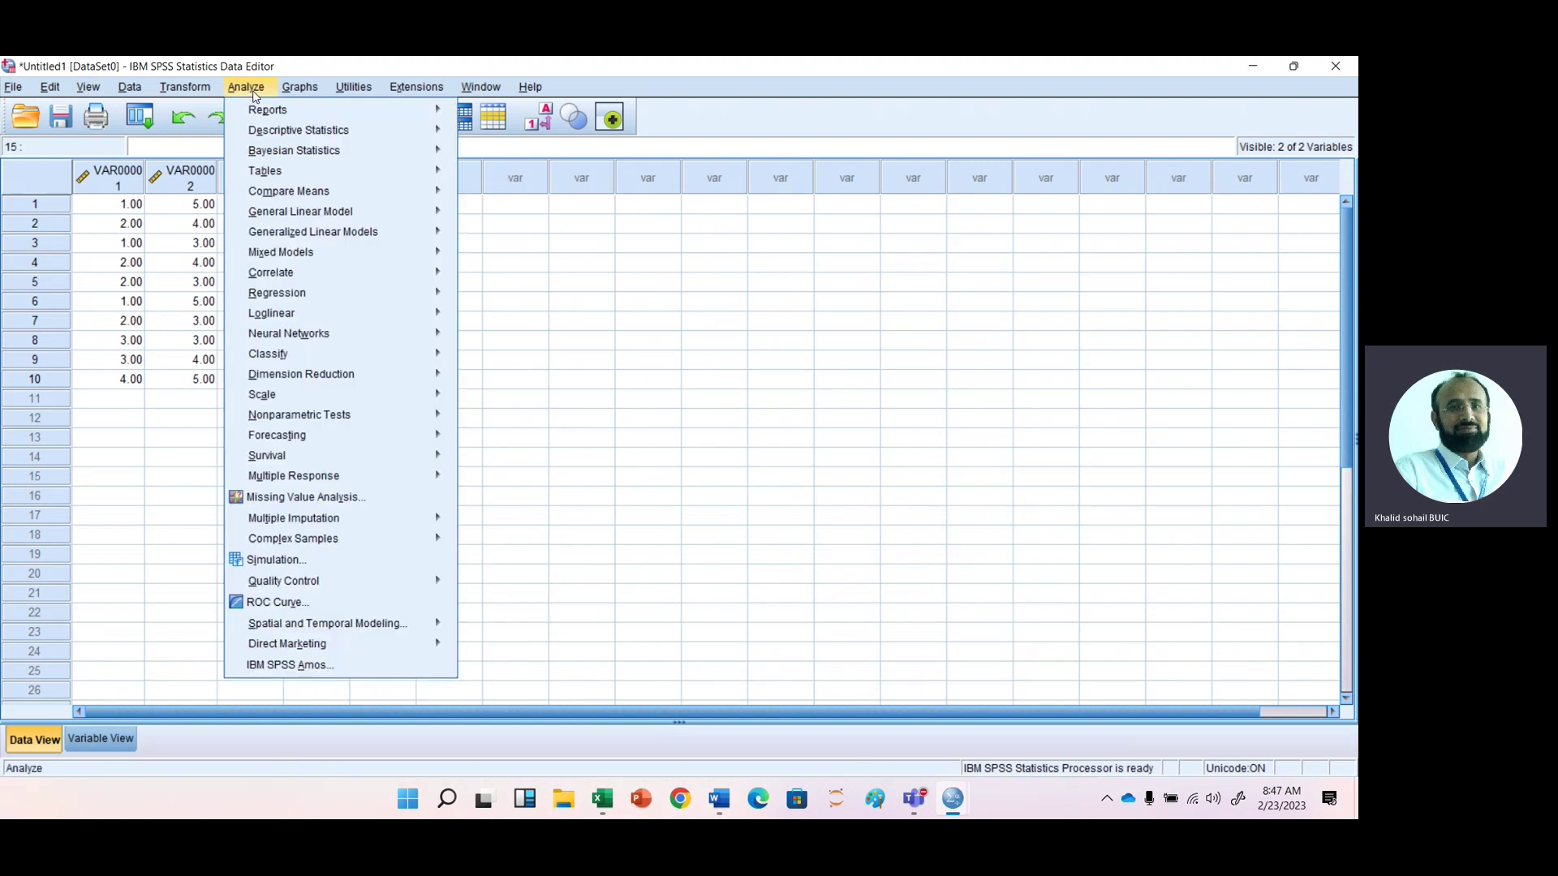
{"action": "mouse_move", "coordinate": [298, 137]}
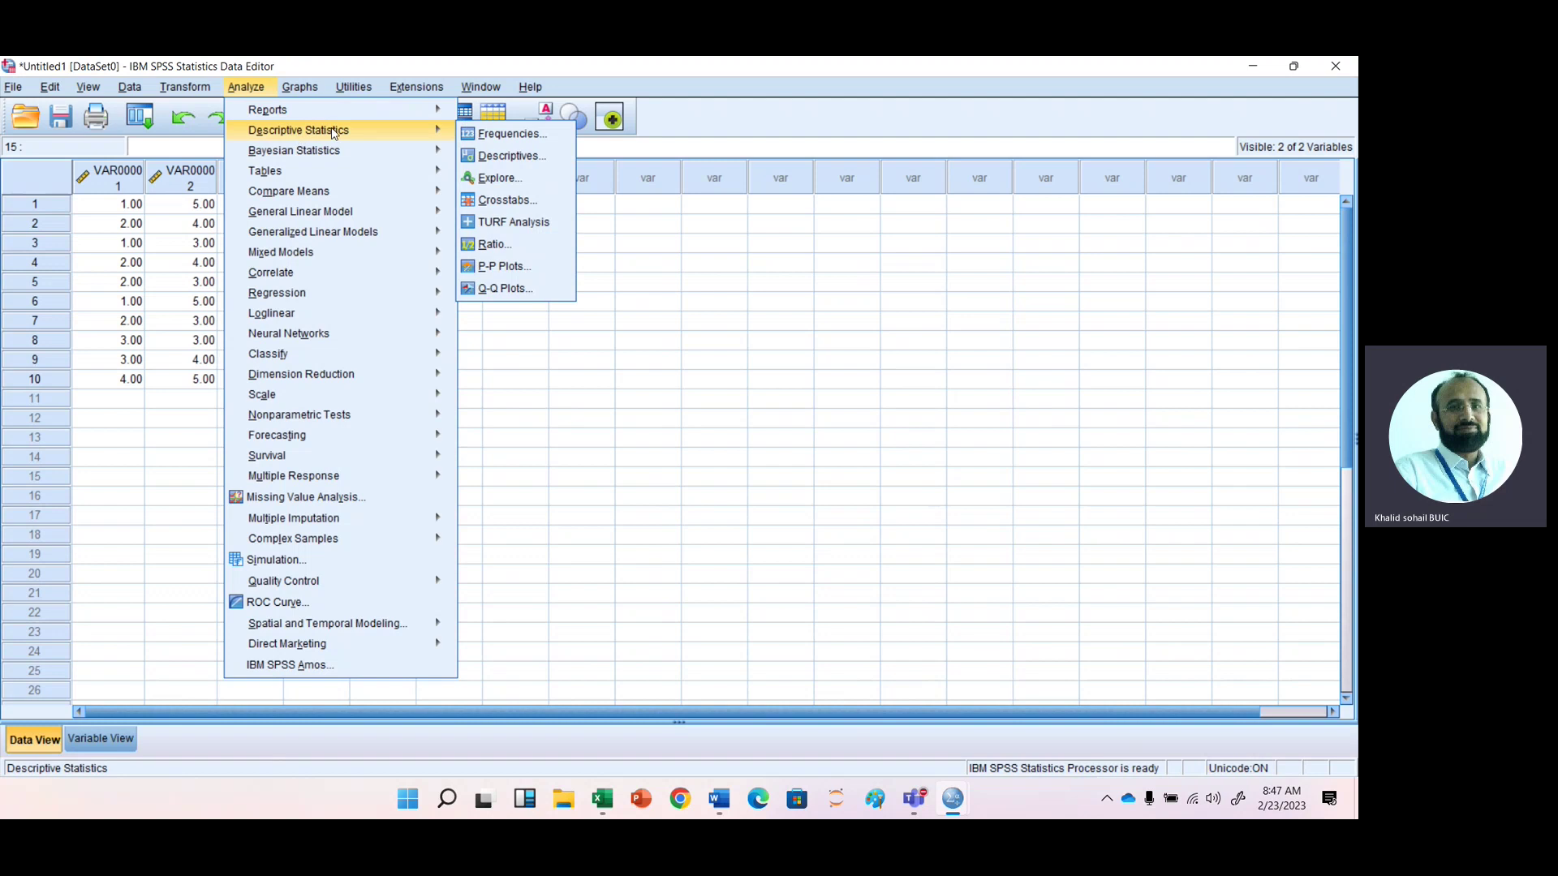
{"action": "left_click", "coordinate": [553, 162]}
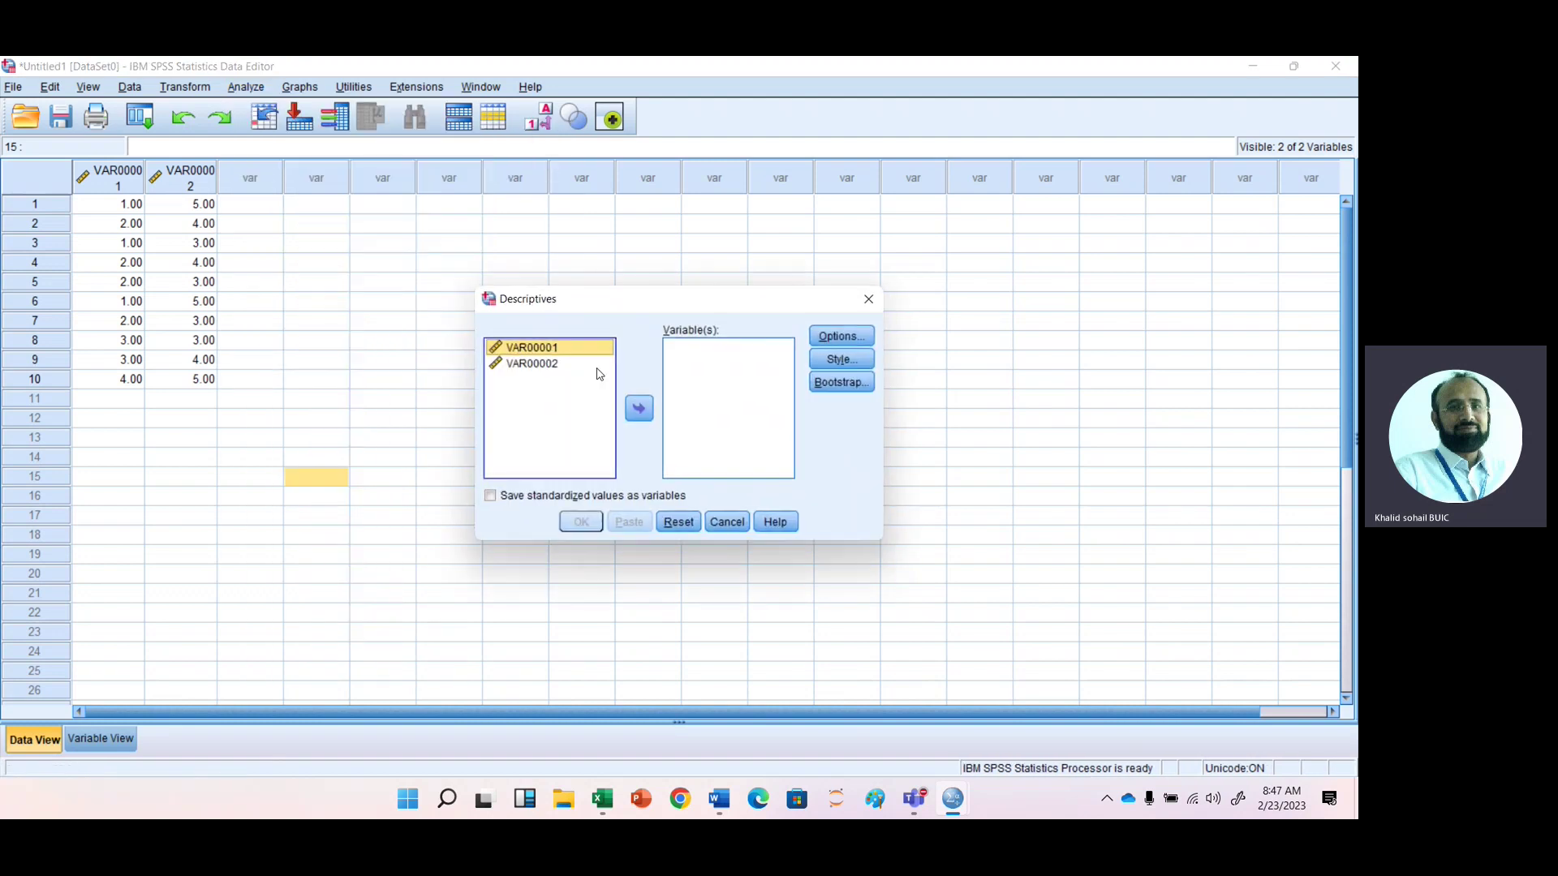
{"action": "key", "text": "shift+Down"}
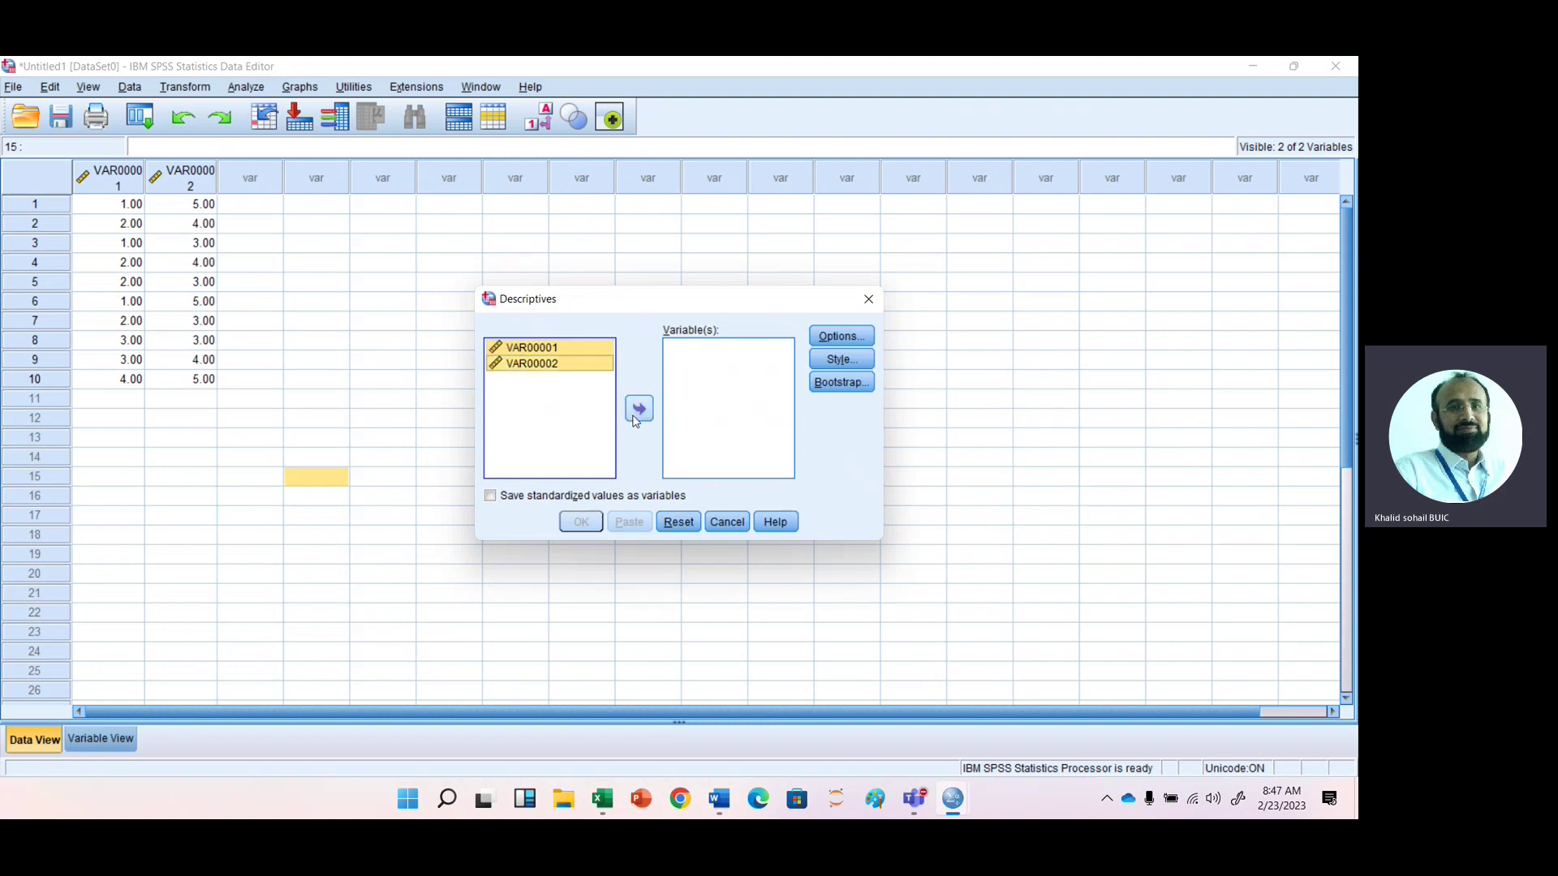
{"action": "left_click", "coordinate": [641, 410]}
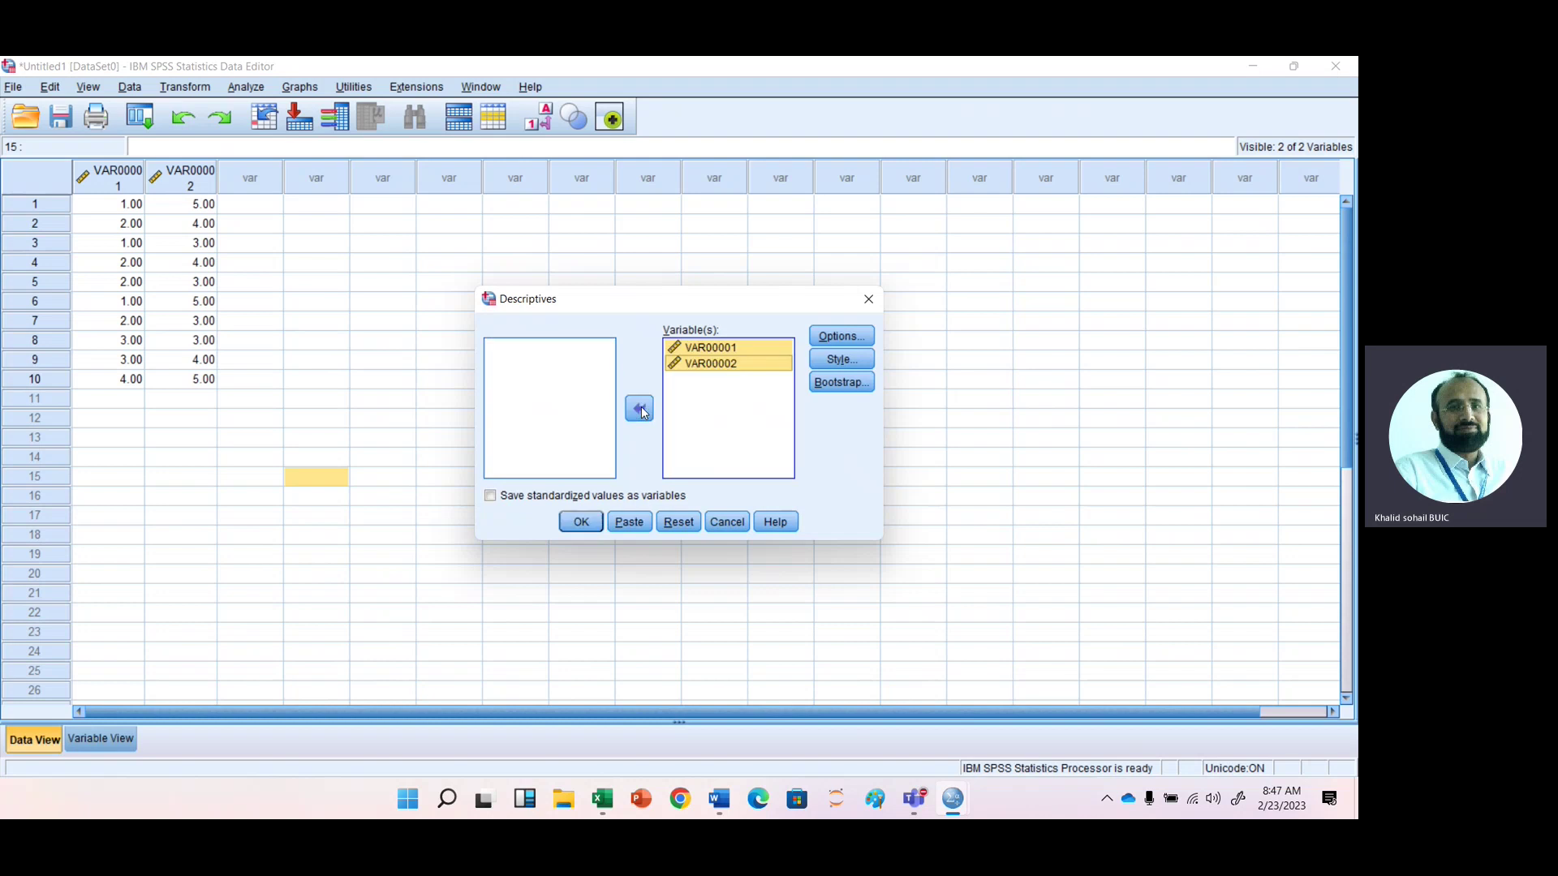
Add variance, range, S.E. mean, kurtosis and skewness to the Descriptives options.
{"action": "left_click", "coordinate": [828, 337]}
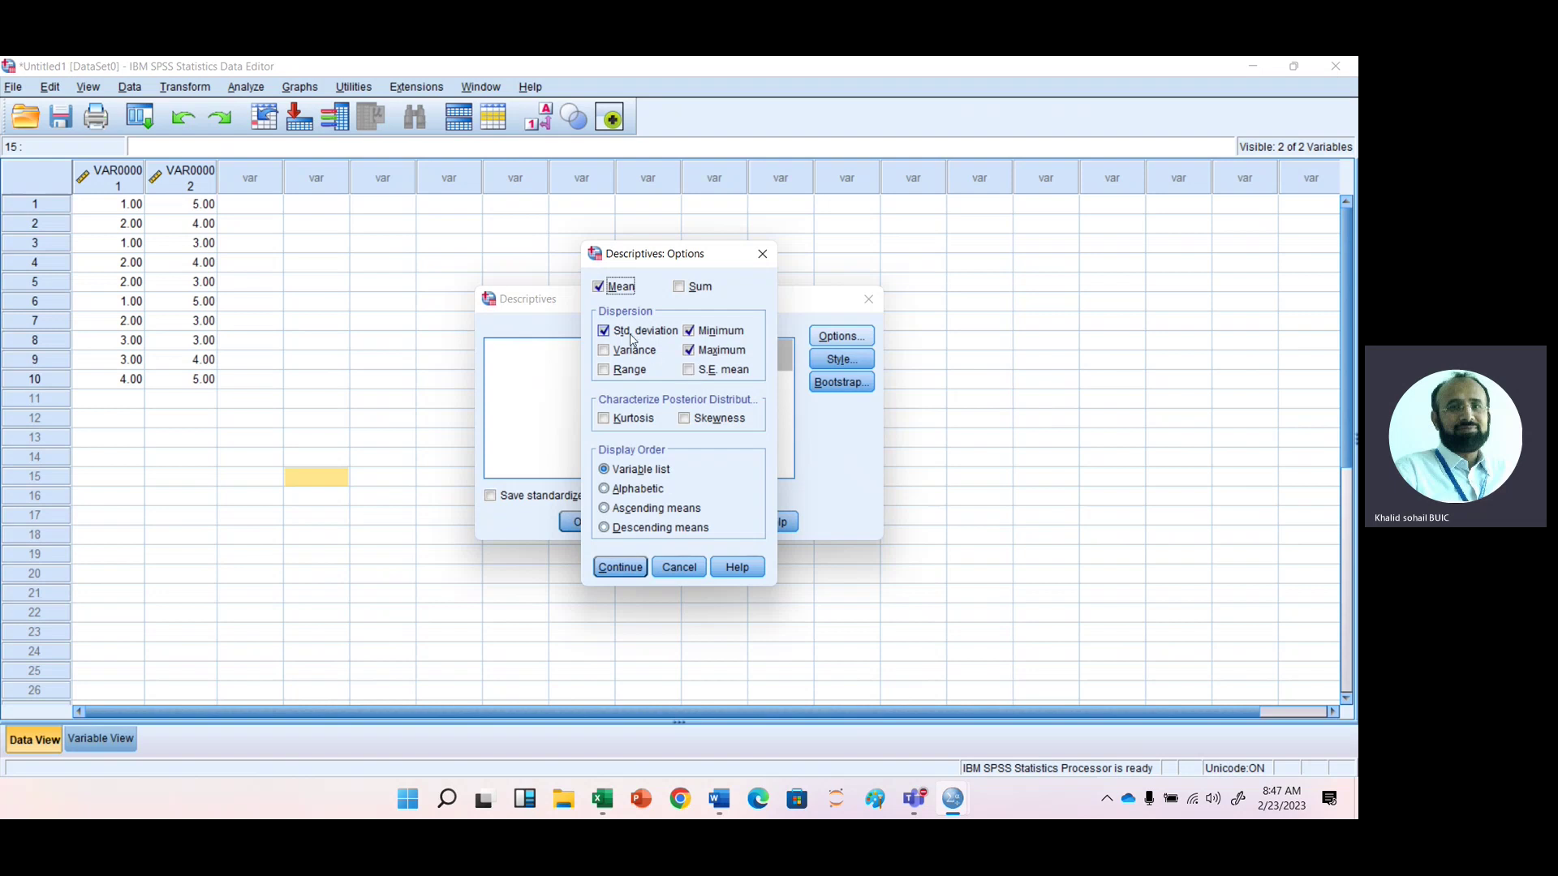
{"action": "left_click", "coordinate": [616, 351]}
{"action": "left_click", "coordinate": [605, 371]}
{"action": "left_click", "coordinate": [688, 371]}
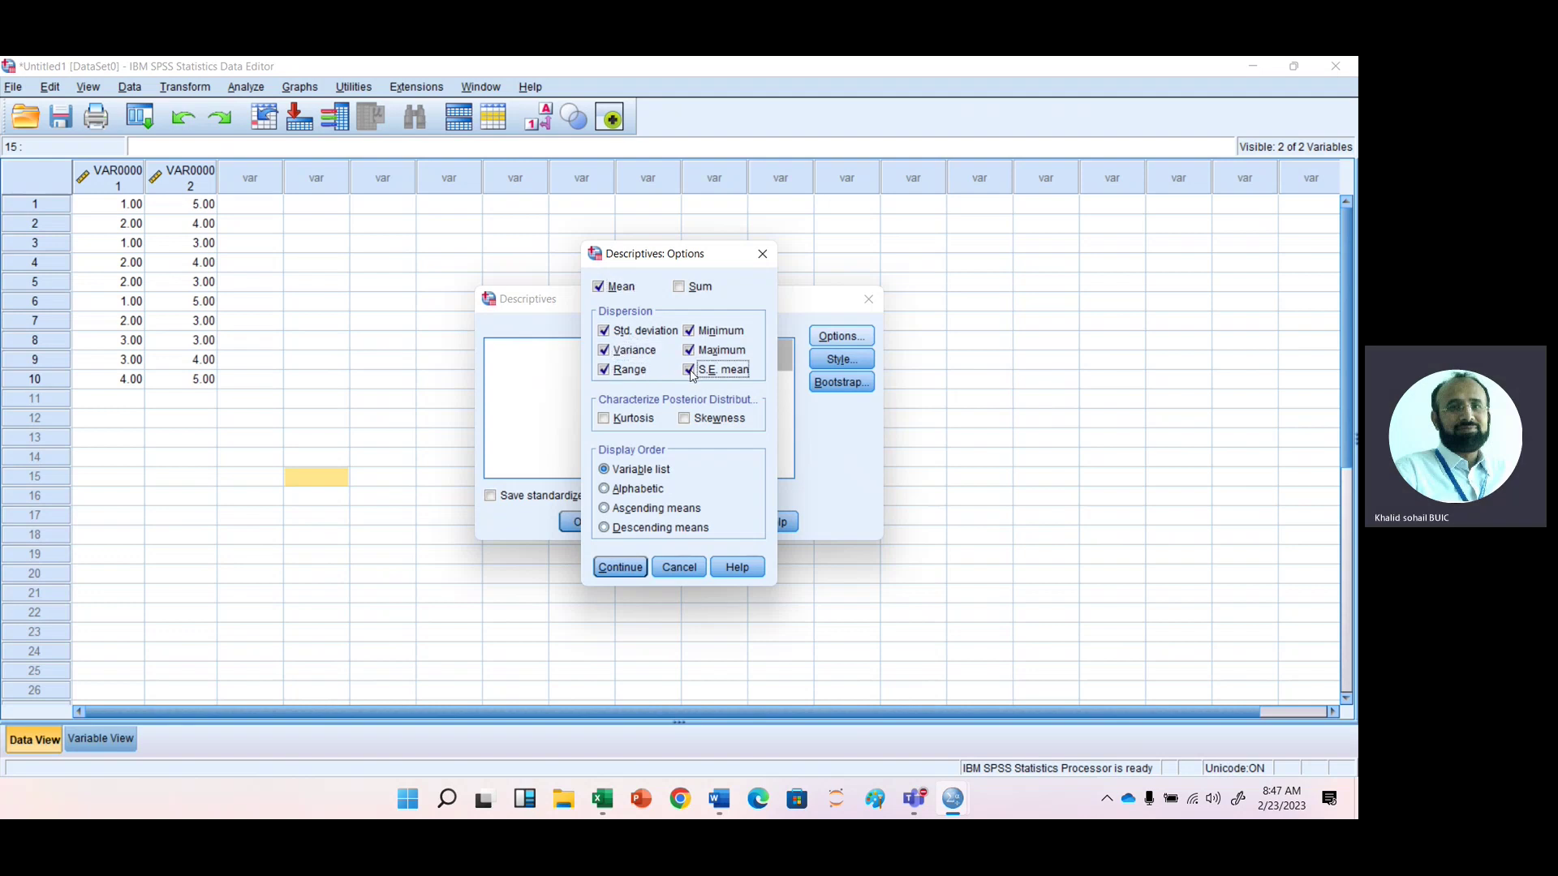
{"action": "left_click", "coordinate": [606, 419]}
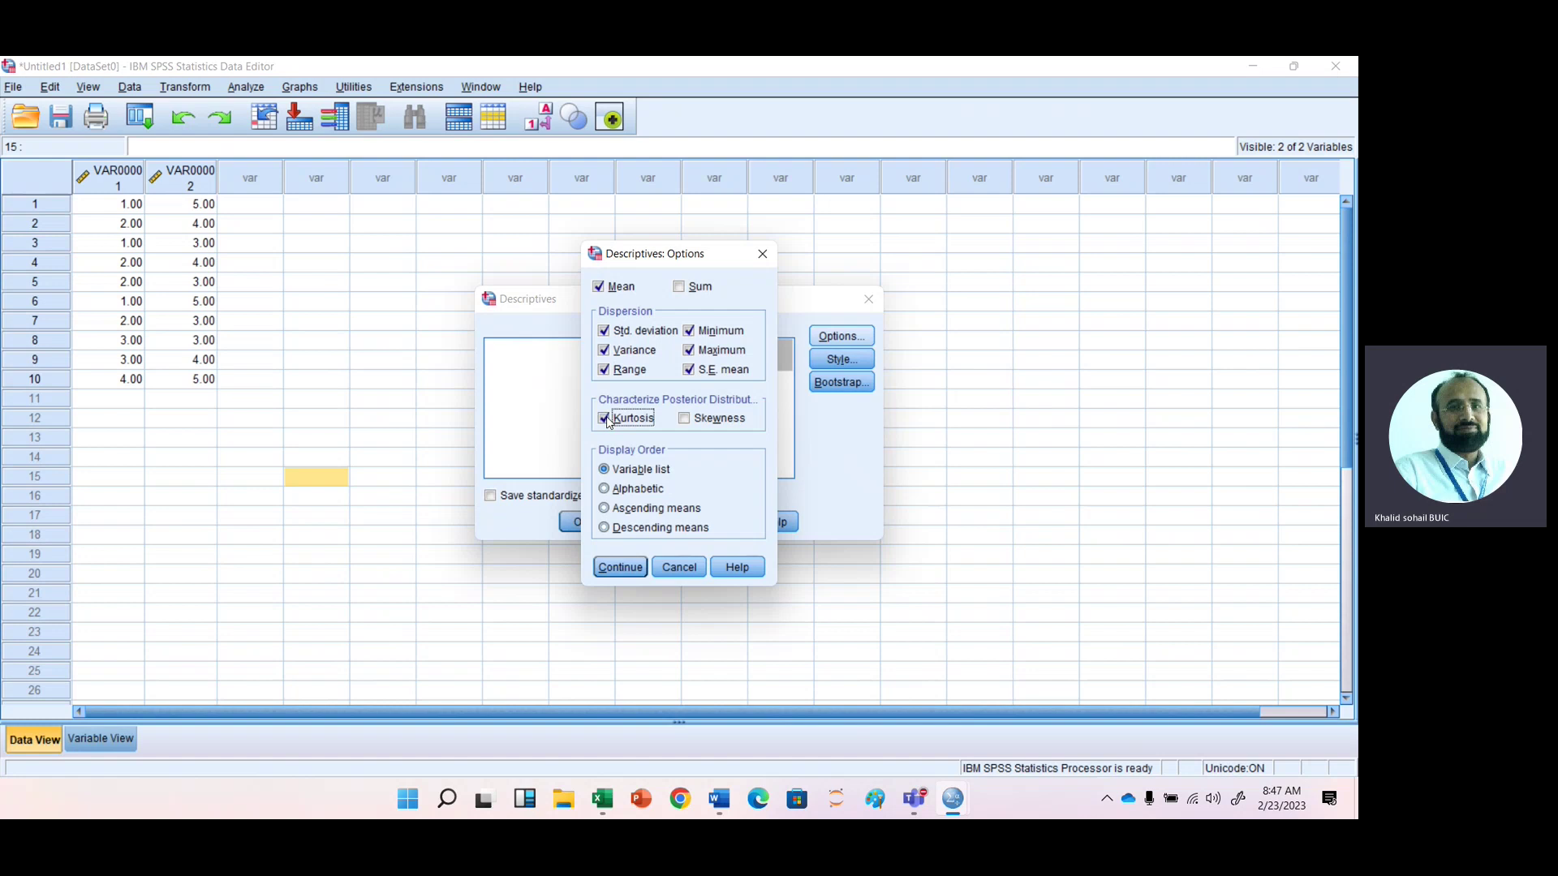
{"action": "left_click", "coordinate": [684, 418]}
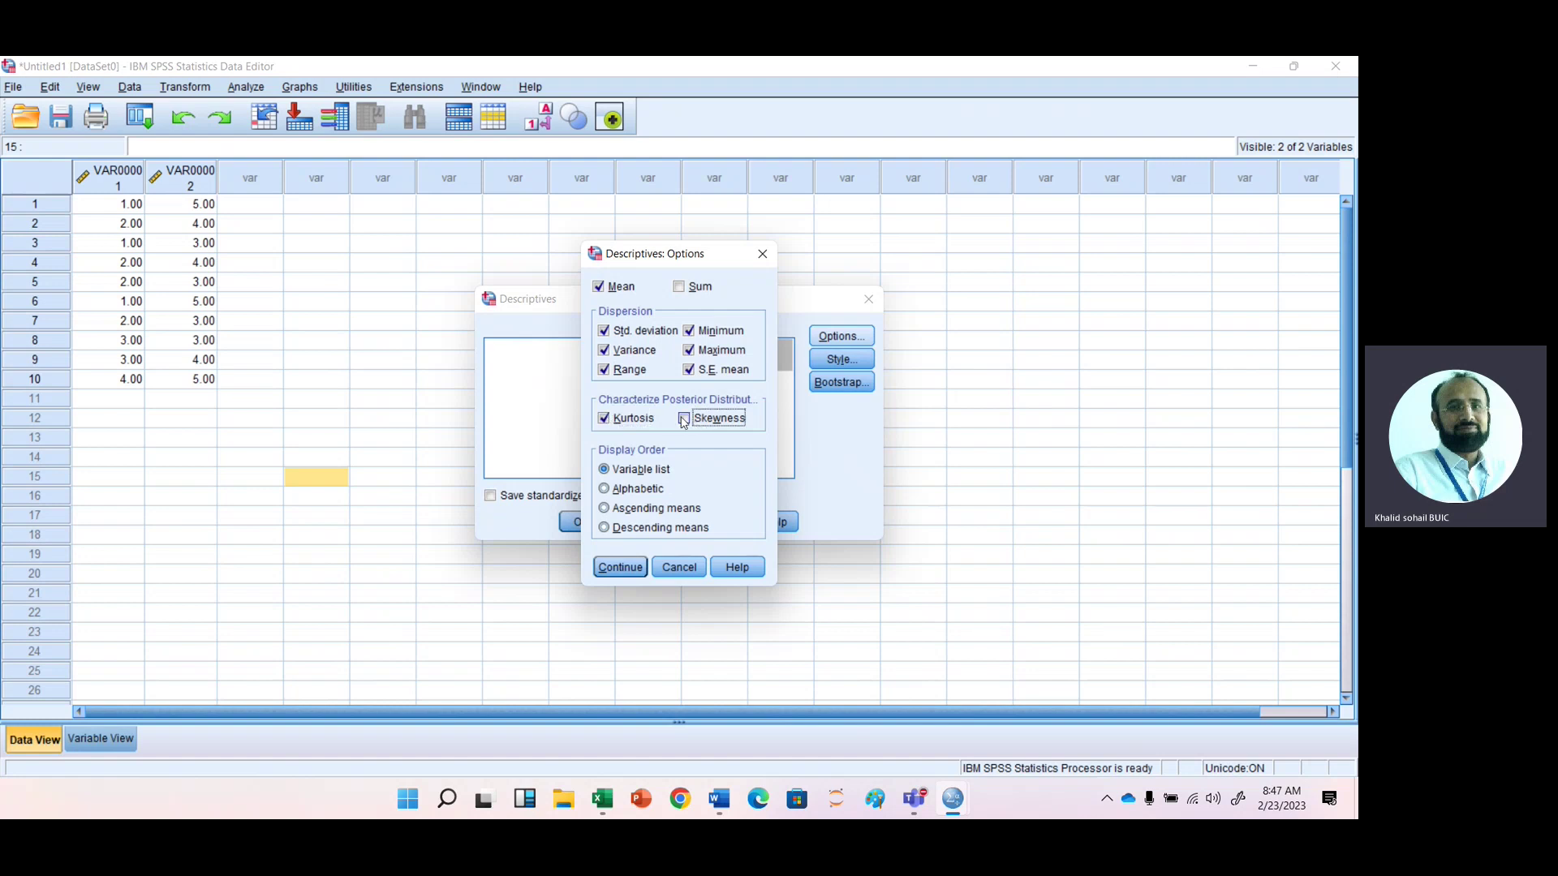
{"action": "left_click", "coordinate": [625, 568]}
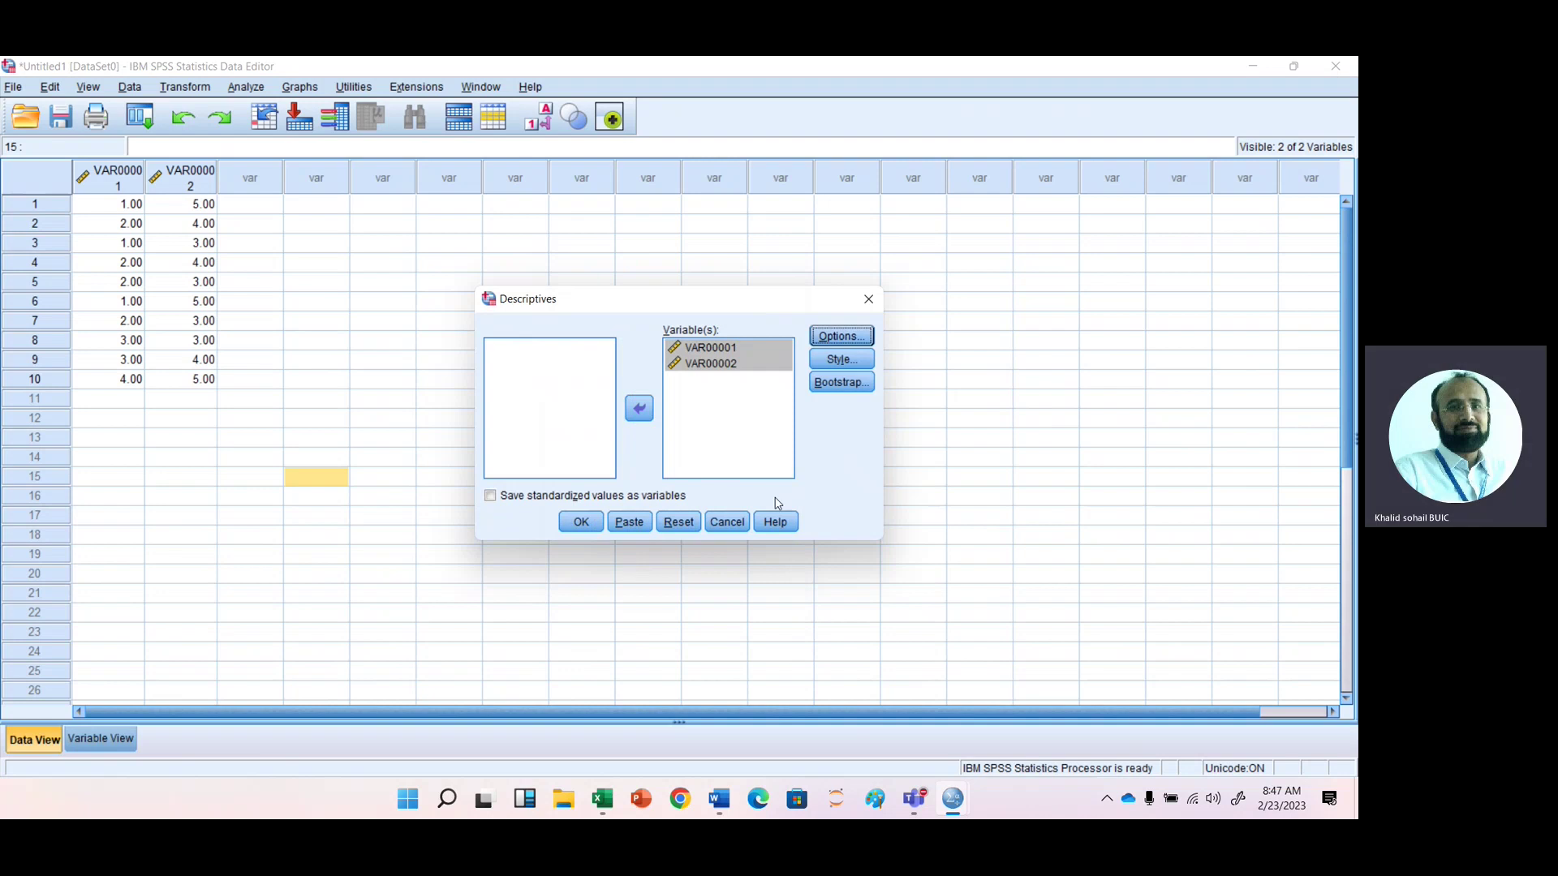
Run Descriptives and select the resulting table showing means 2.1000 and 3.9000.
{"action": "left_click", "coordinate": [590, 526]}
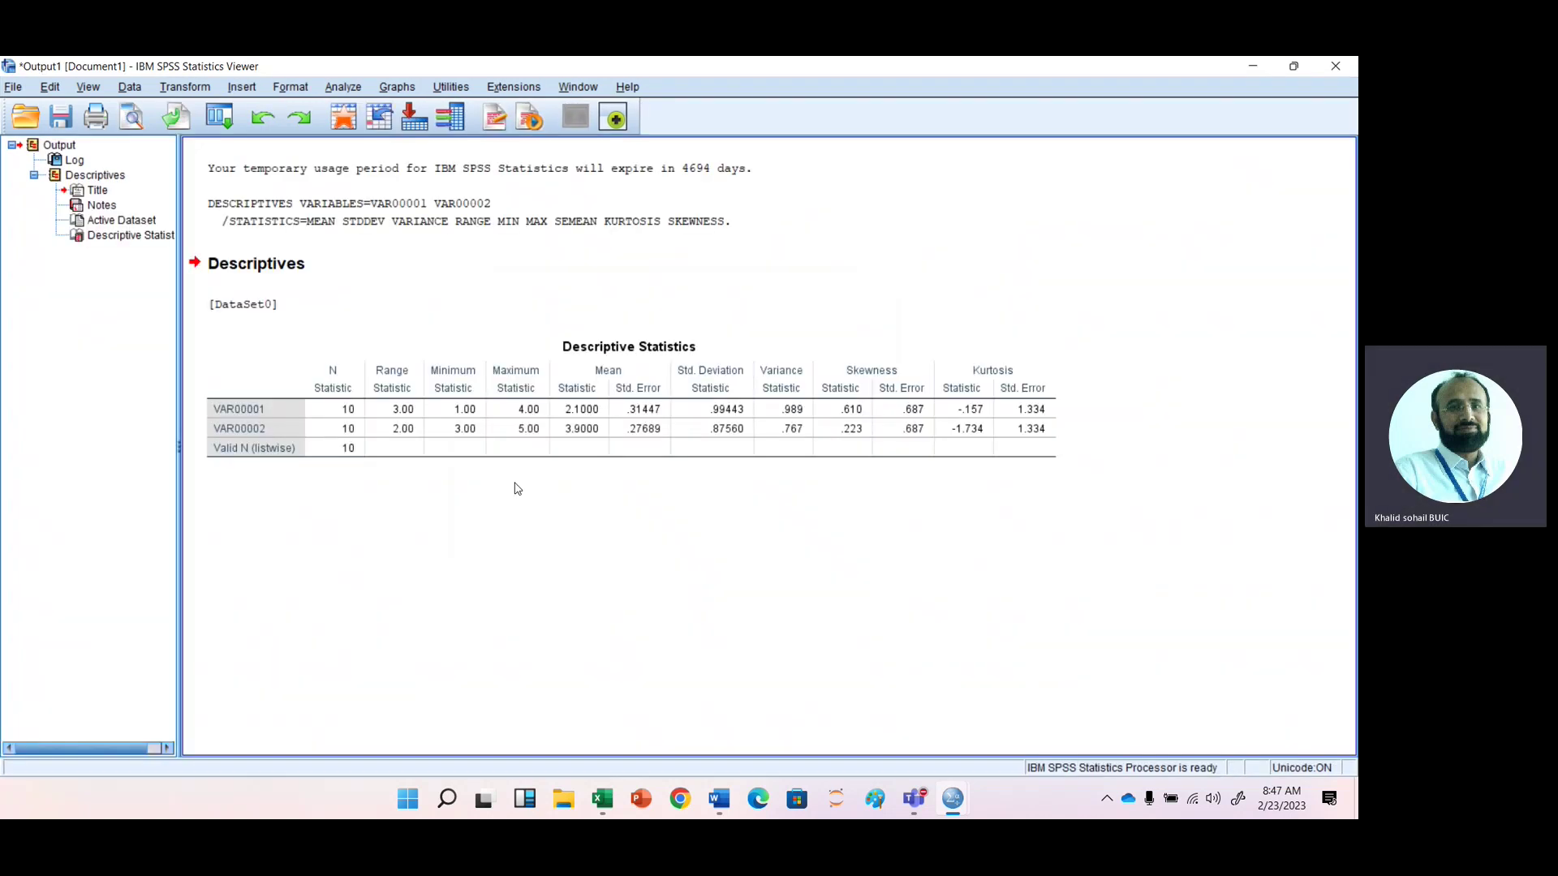
{"action": "left_click", "coordinate": [499, 455]}
Minimize the SPSS Output Viewer, Data Editor and Excel window to reveal the desktop.
{"action": "left_click", "coordinate": [1252, 68]}
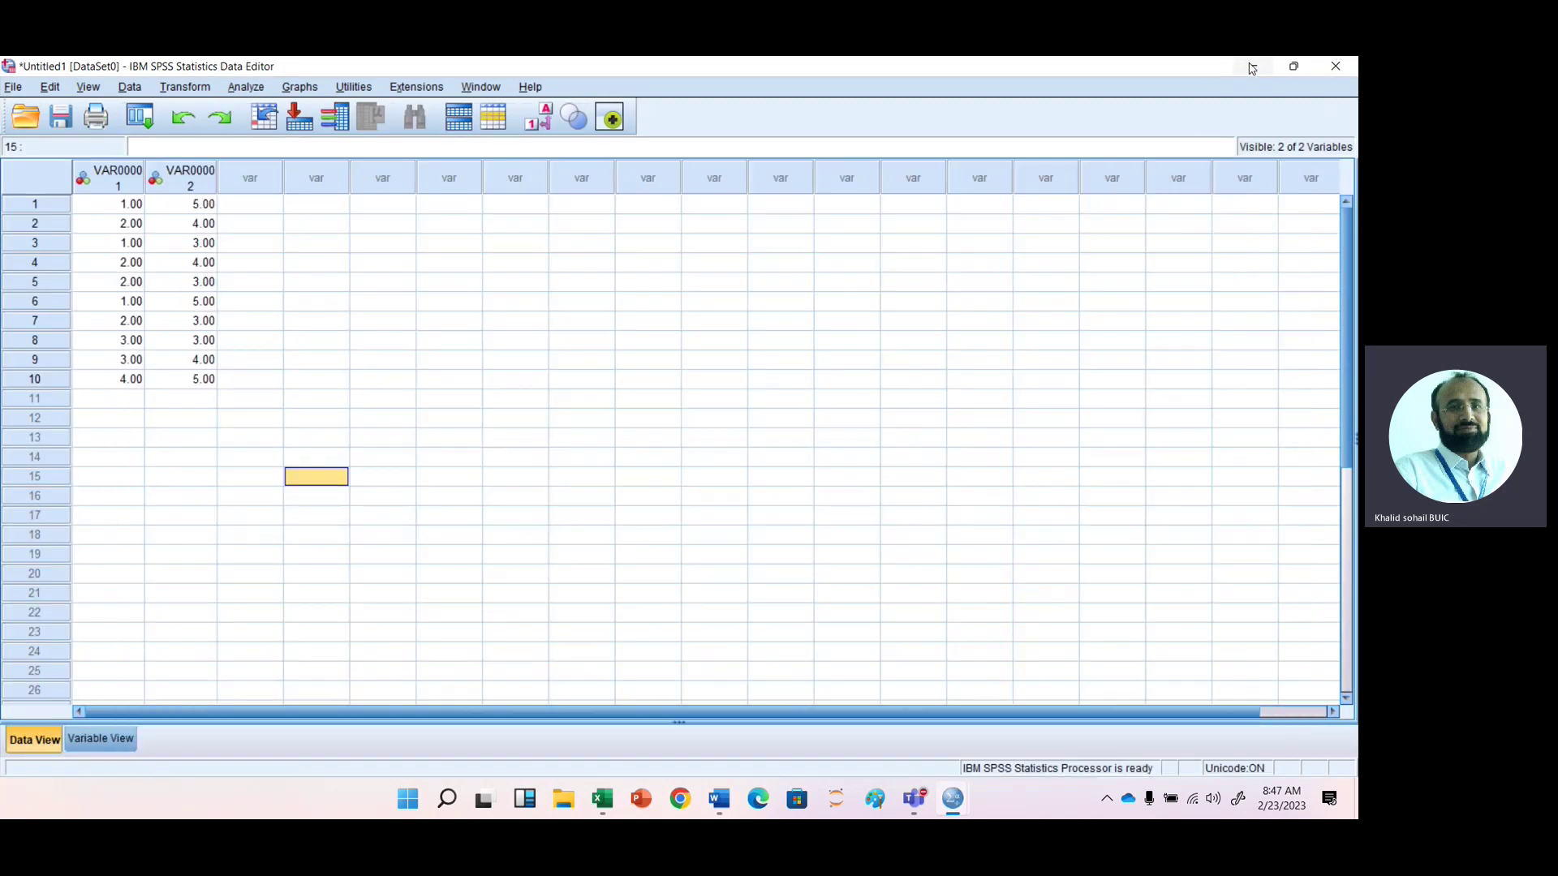
{"action": "left_click", "coordinate": [1252, 68]}
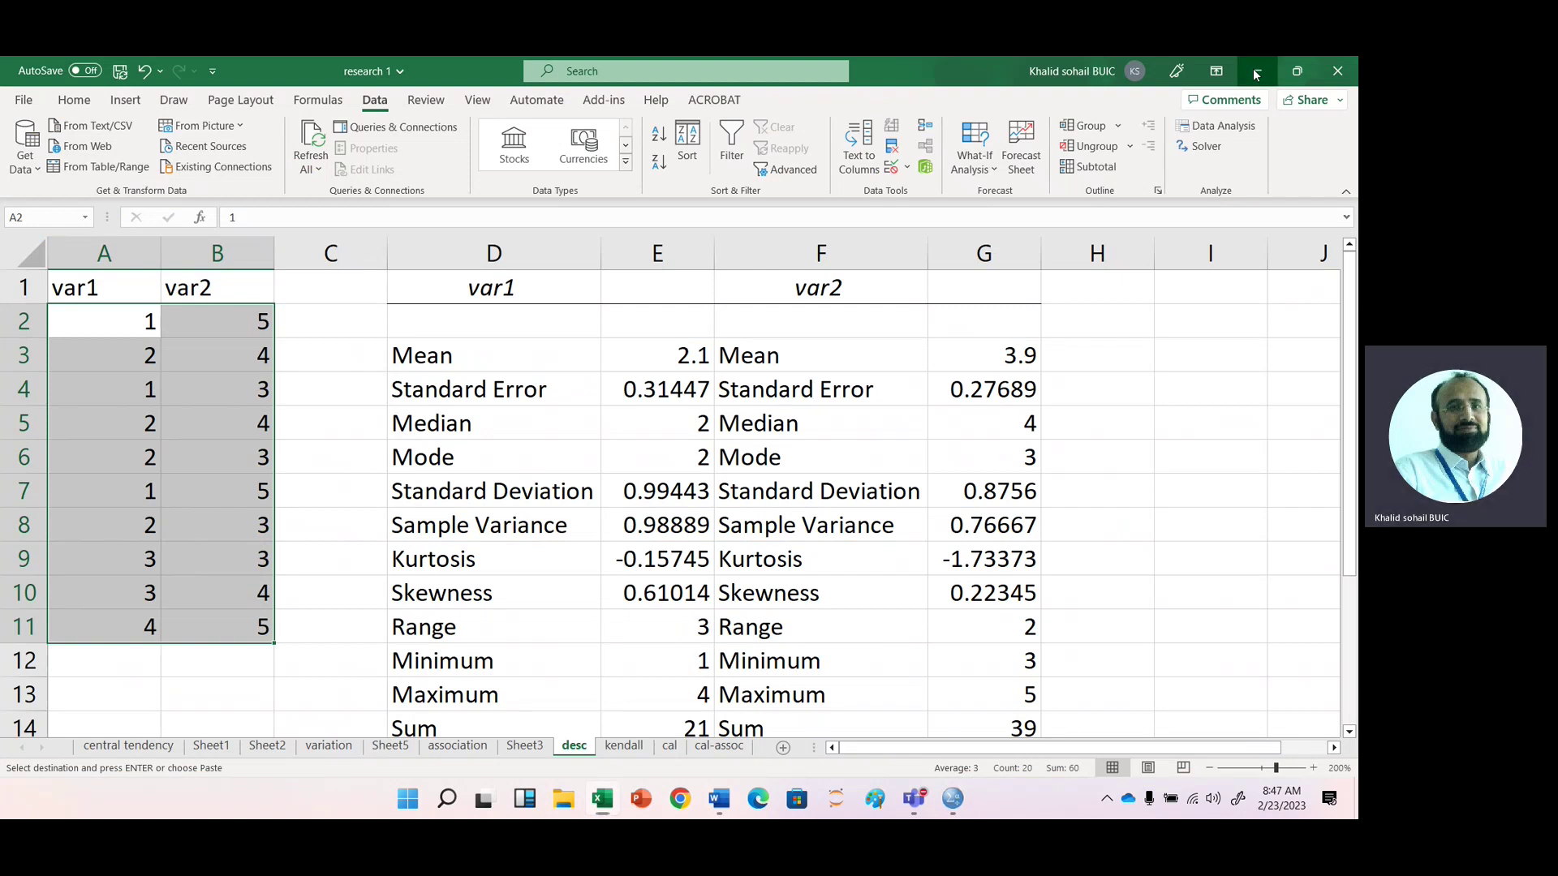
{"action": "left_click", "coordinate": [1255, 71]}
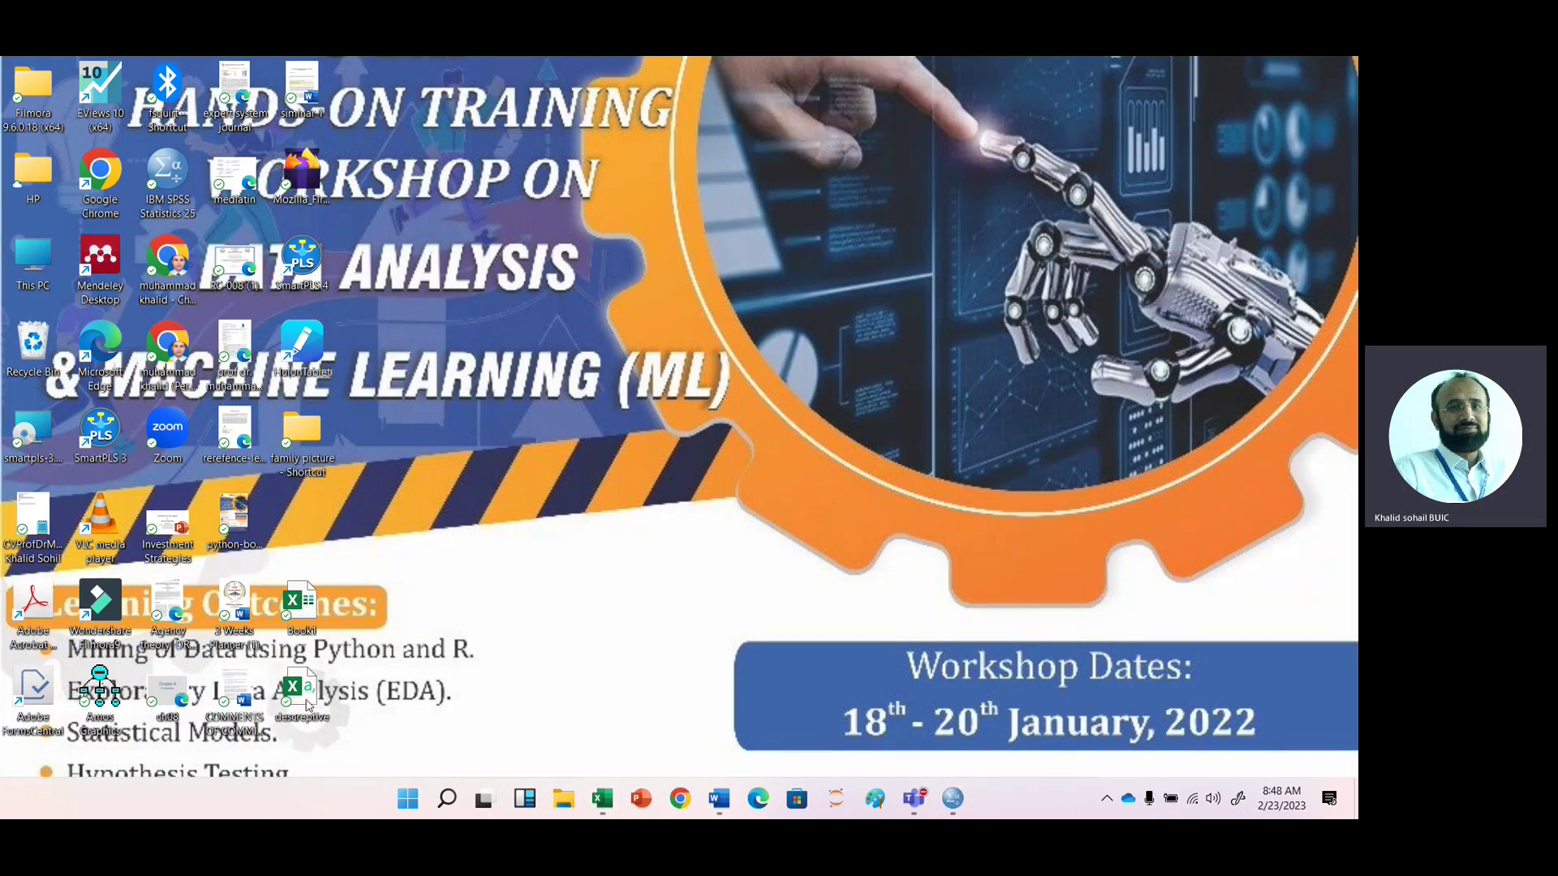
Open the descriptive Excel file in EViews 10 as an unlinked DESCRIPTIVE workfile with var1 and var2.
{"action": "left_click_drag", "start_coordinate": [307, 704], "coordinate": [104, 104]}
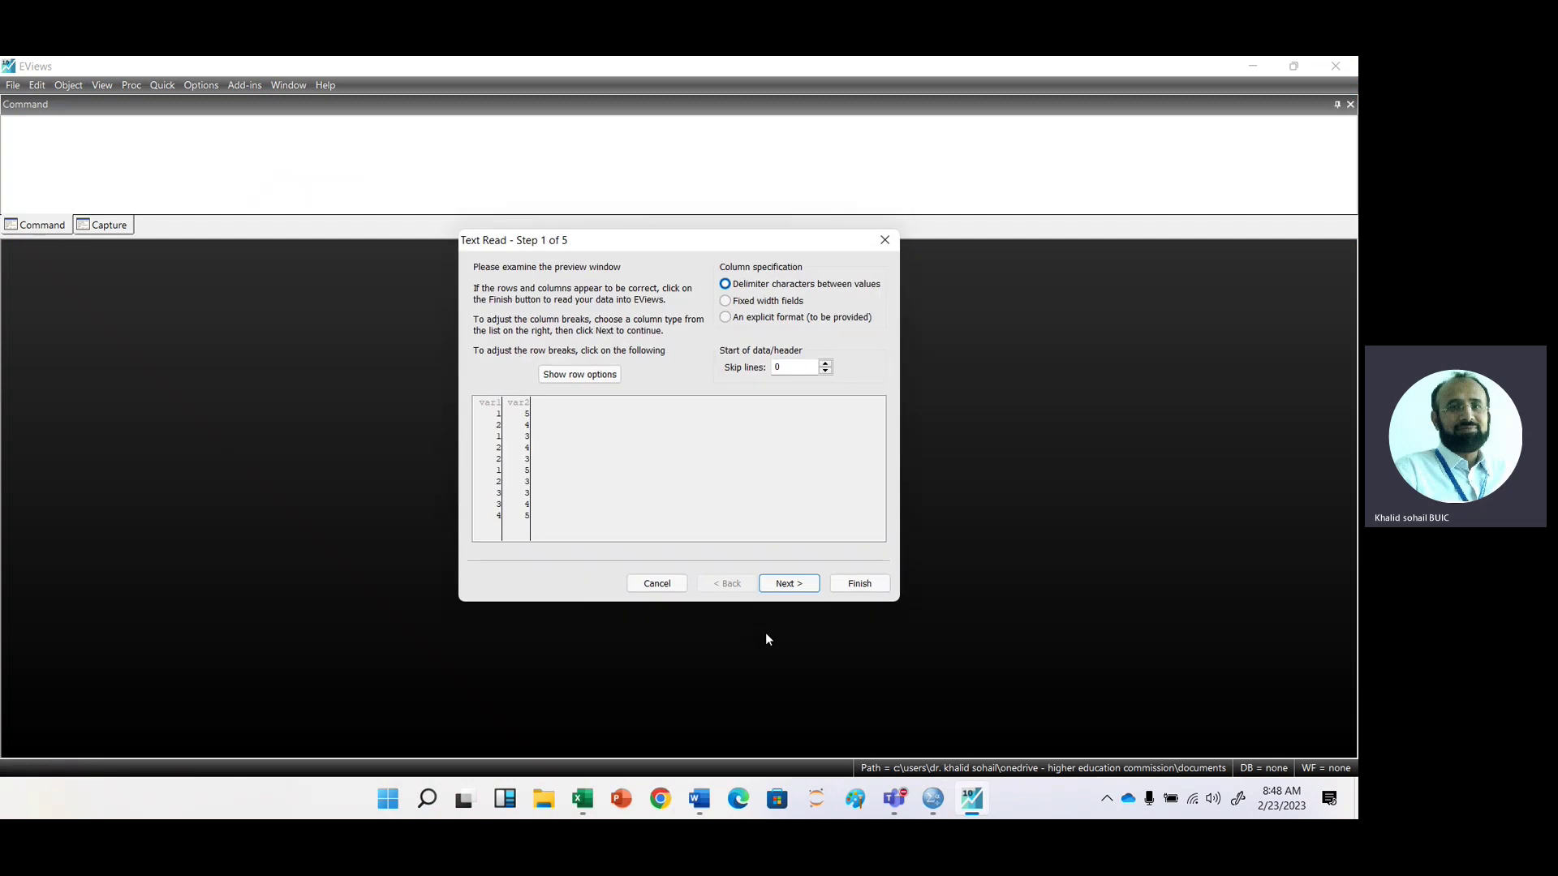
{"action": "left_click", "coordinate": [861, 584]}
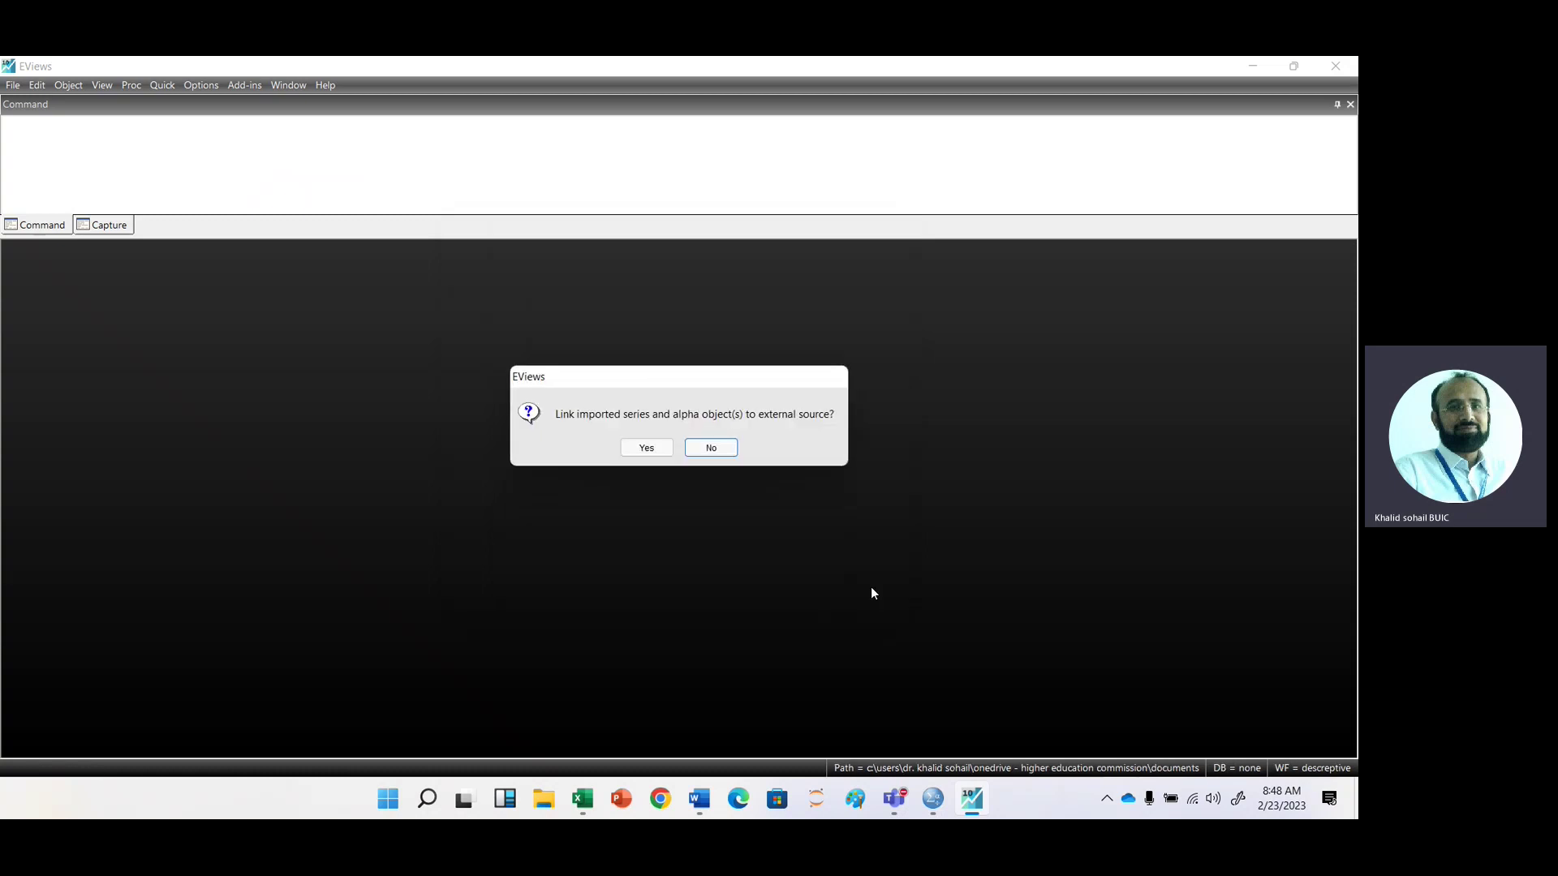
{"action": "left_click", "coordinate": [727, 448]}
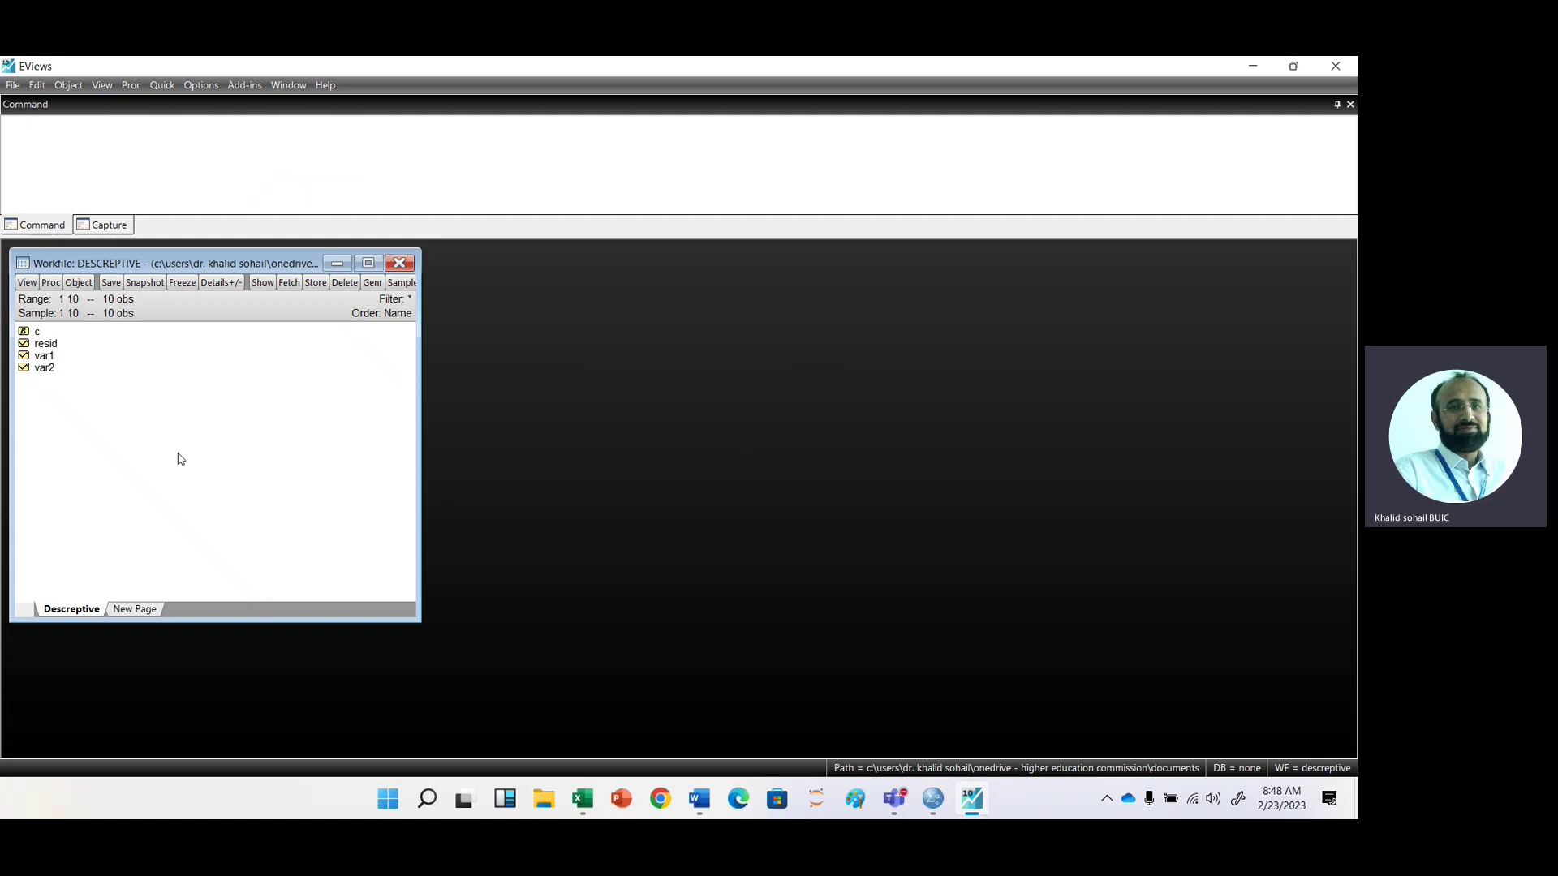
Compute common-sample group descriptive statistics for the series list 'var1 var2'.
{"action": "left_click", "coordinate": [155, 87]}
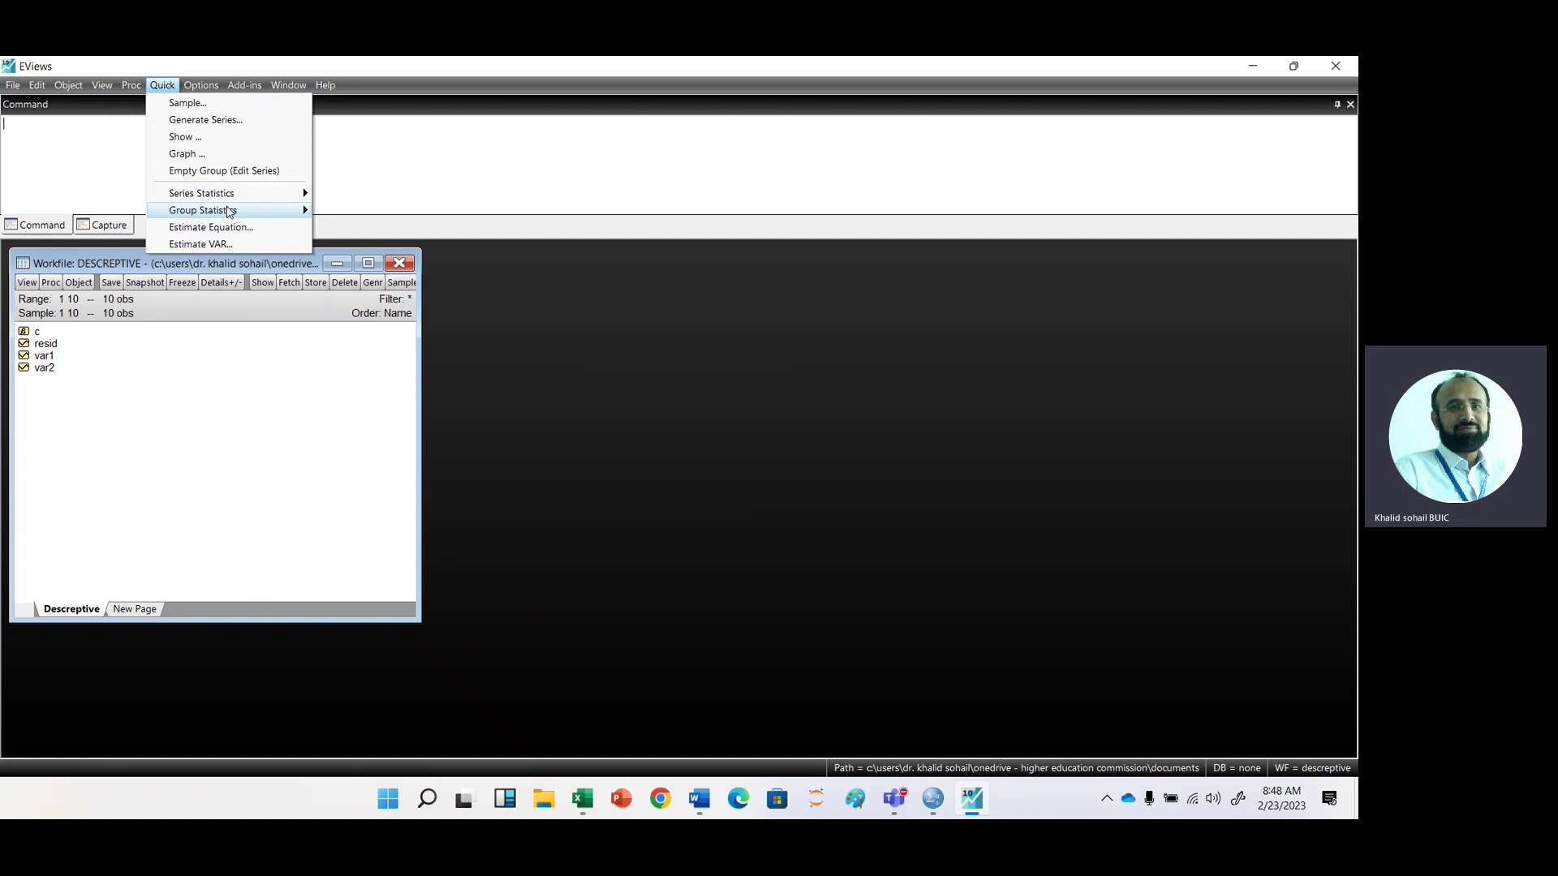
{"action": "mouse_move", "coordinate": [230, 212]}
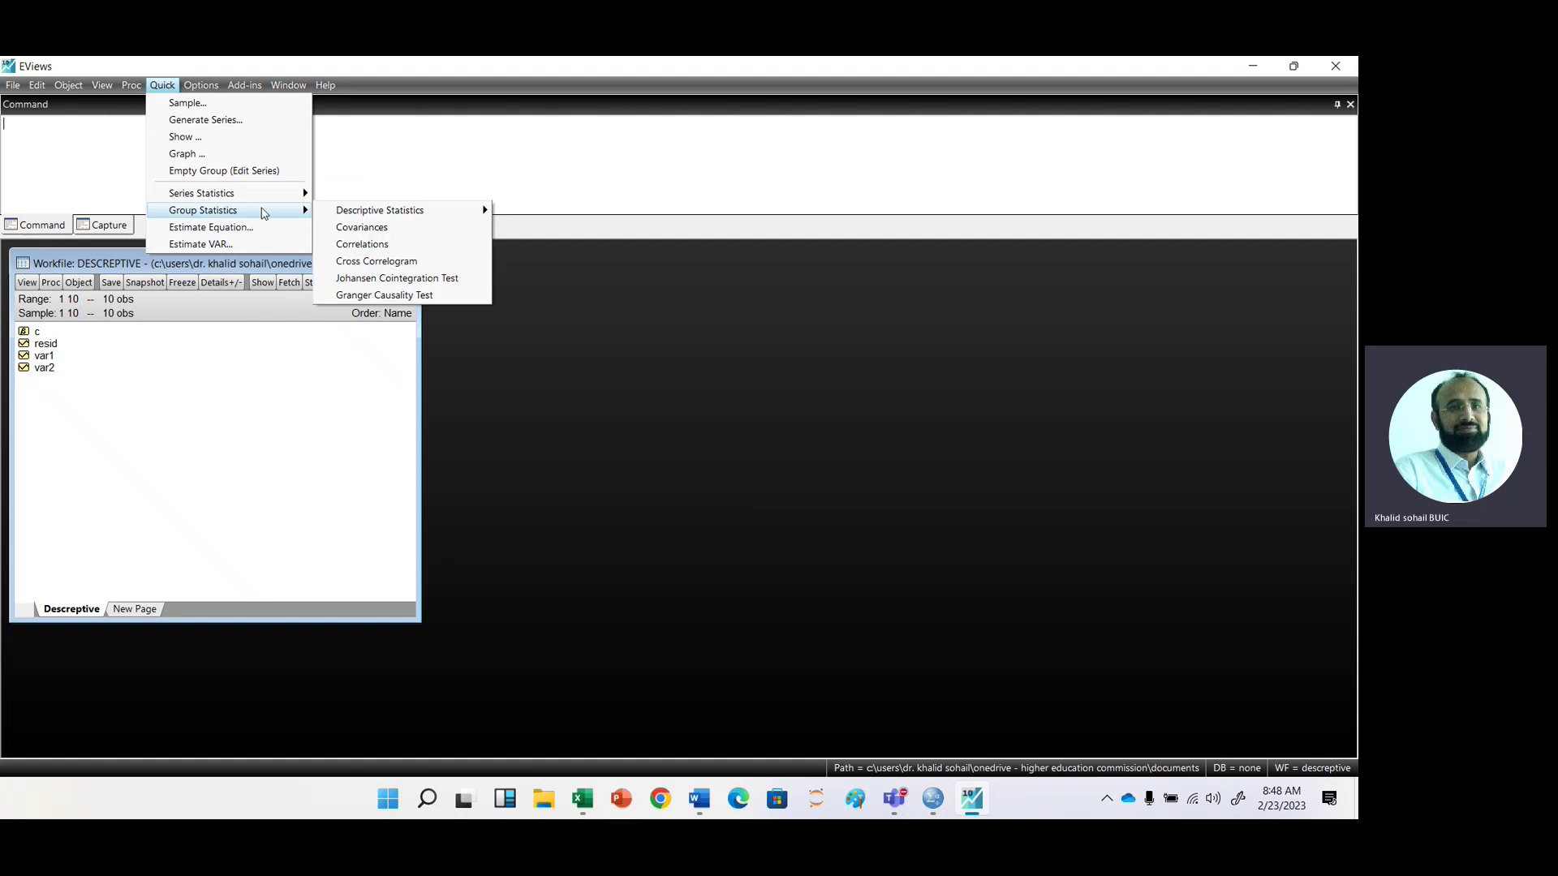
{"action": "mouse_move", "coordinate": [373, 212]}
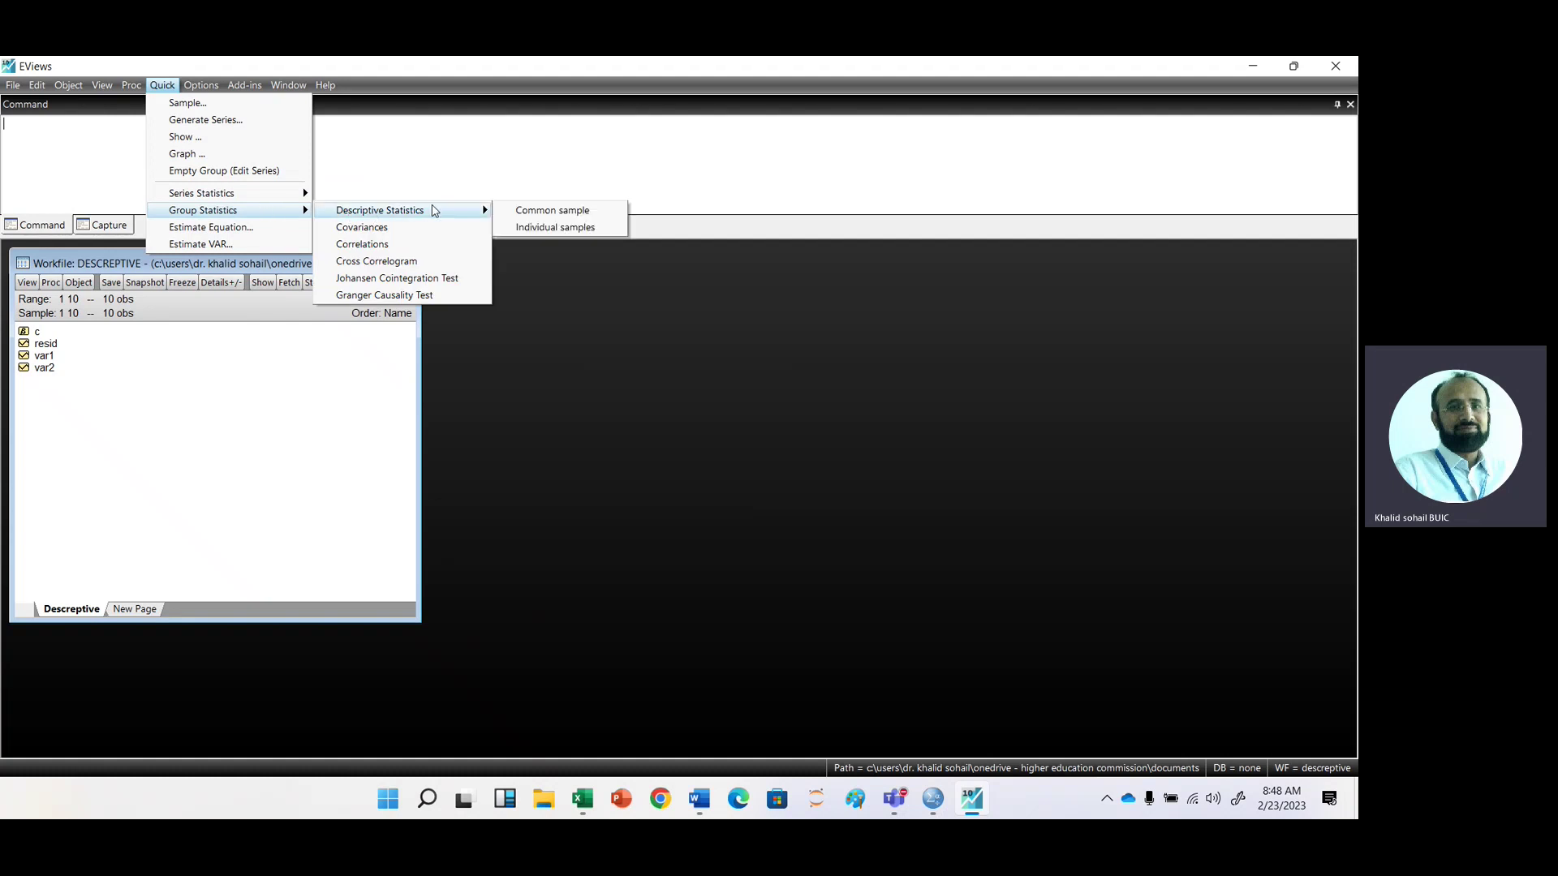
{"action": "left_click", "coordinate": [549, 212]}
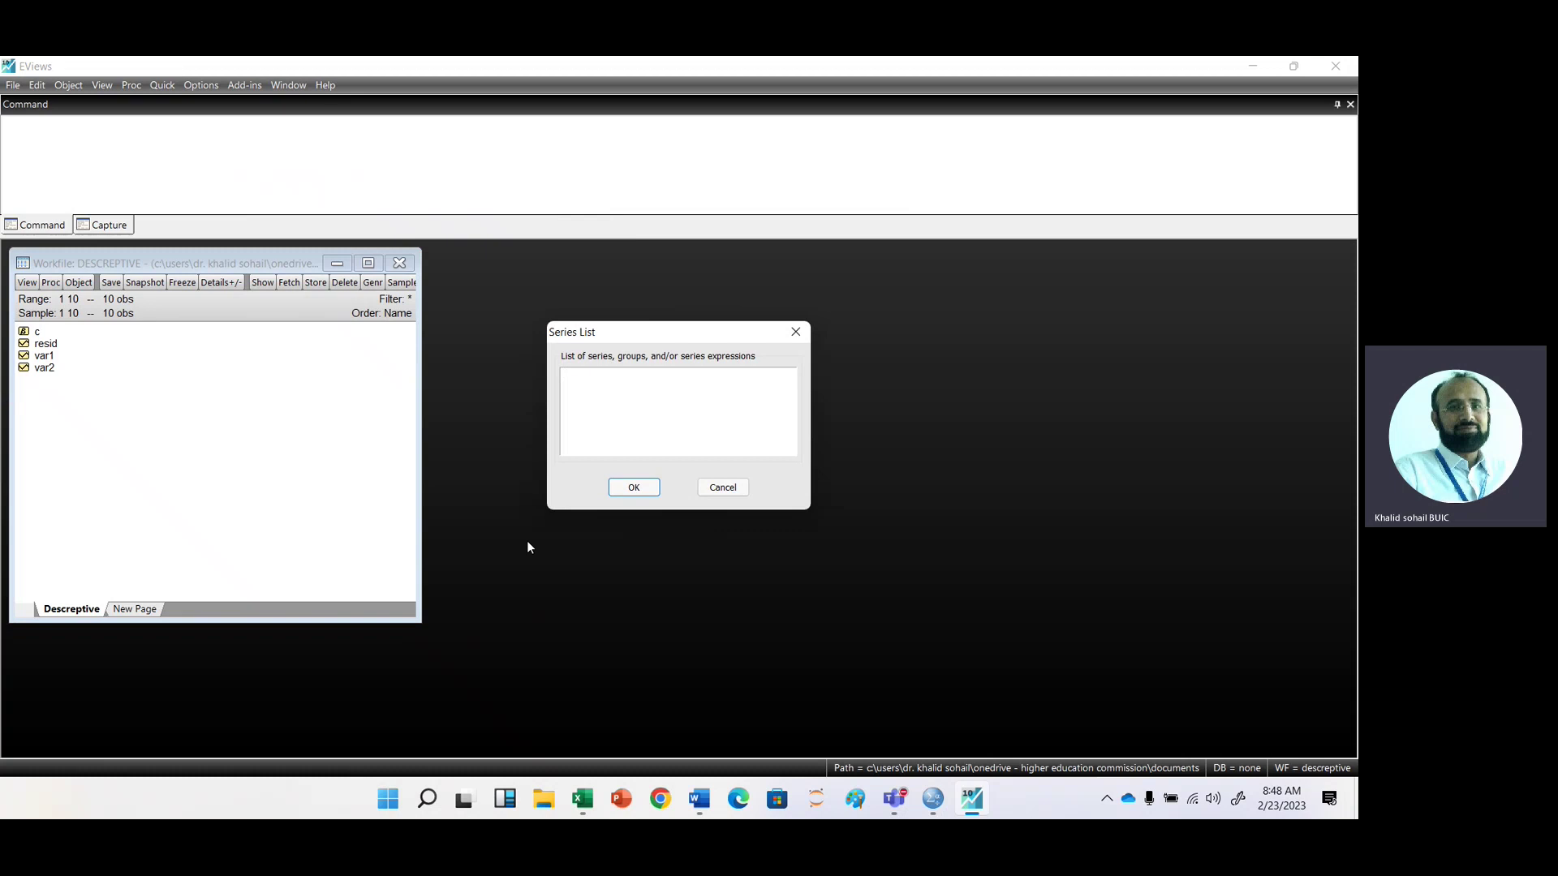
{"action": "type", "text": "var1"}
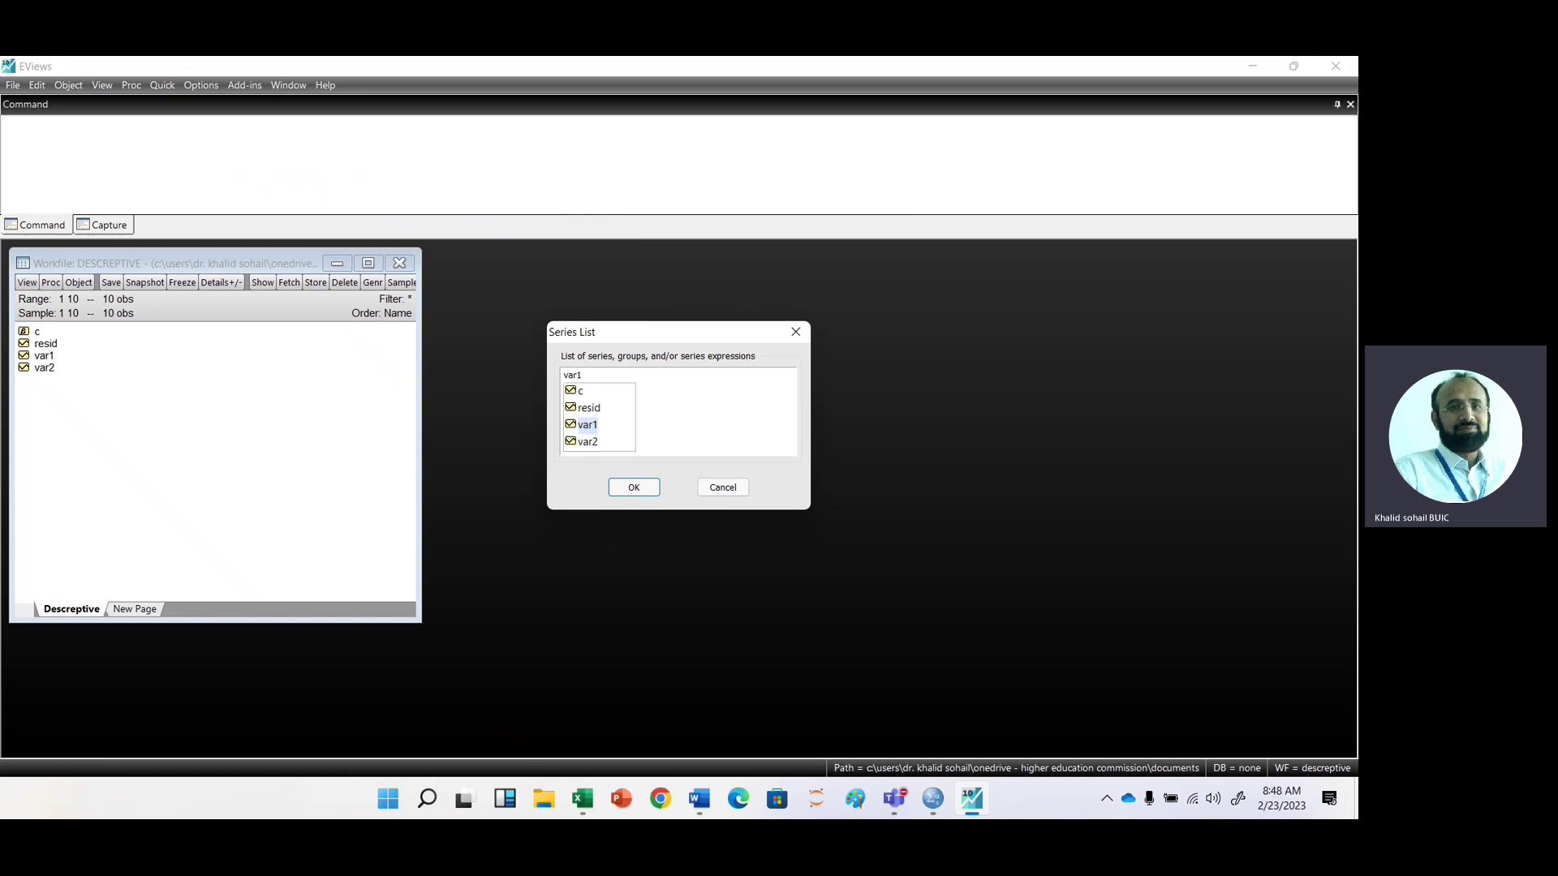
{"action": "type", "text": " va"}
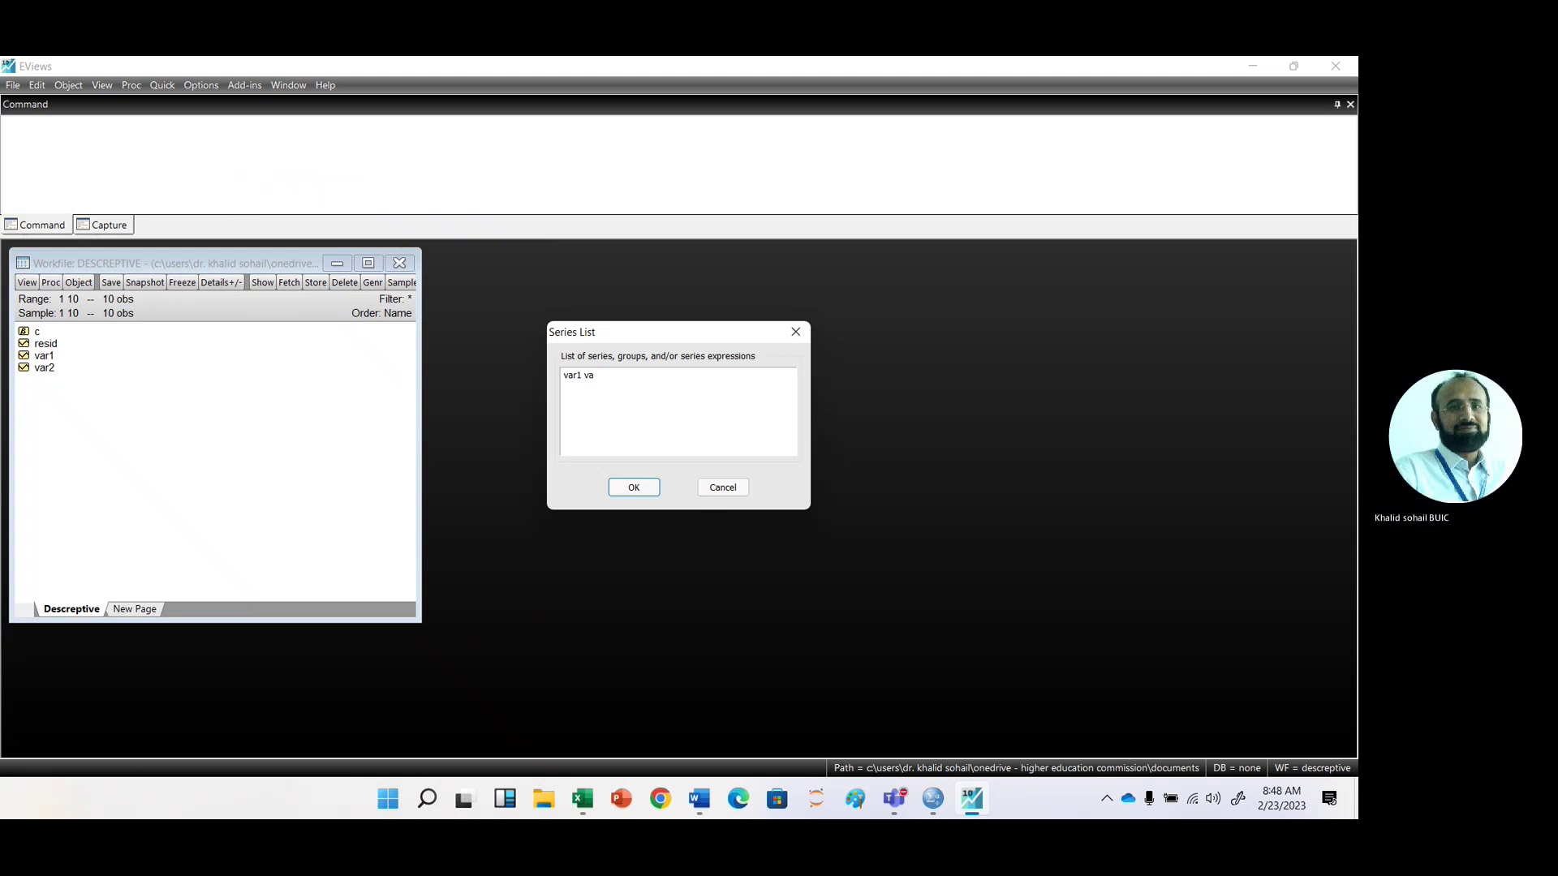
{"action": "type", "text": "r2"}
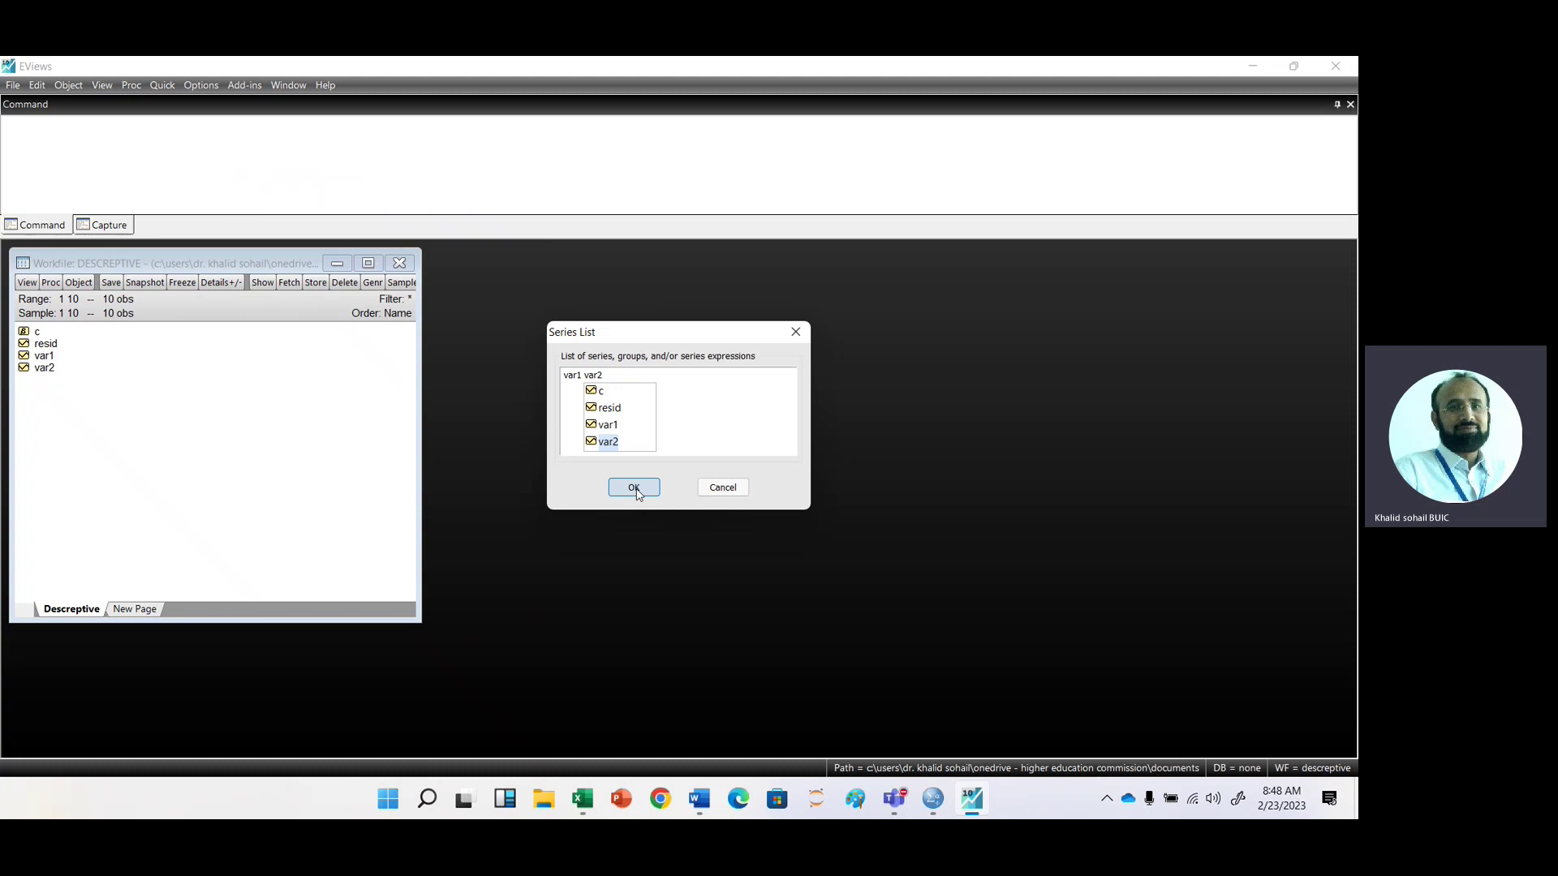
{"action": "left_click", "coordinate": [634, 488]}
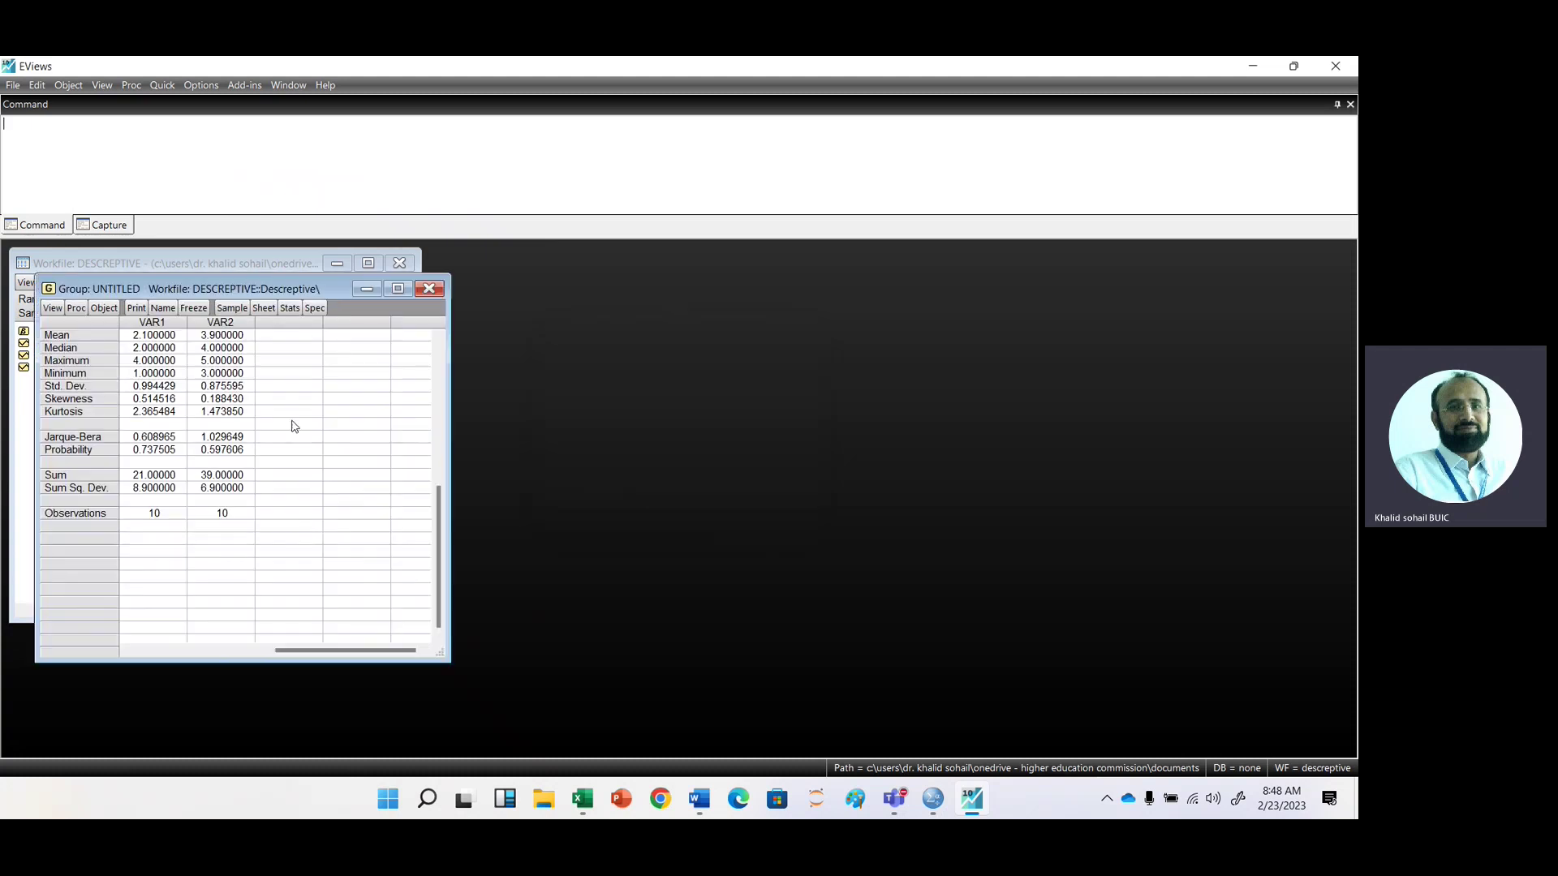
Maximize the EViews group statistics window, then launch Jupyter Notebook.
{"action": "left_click", "coordinate": [397, 289]}
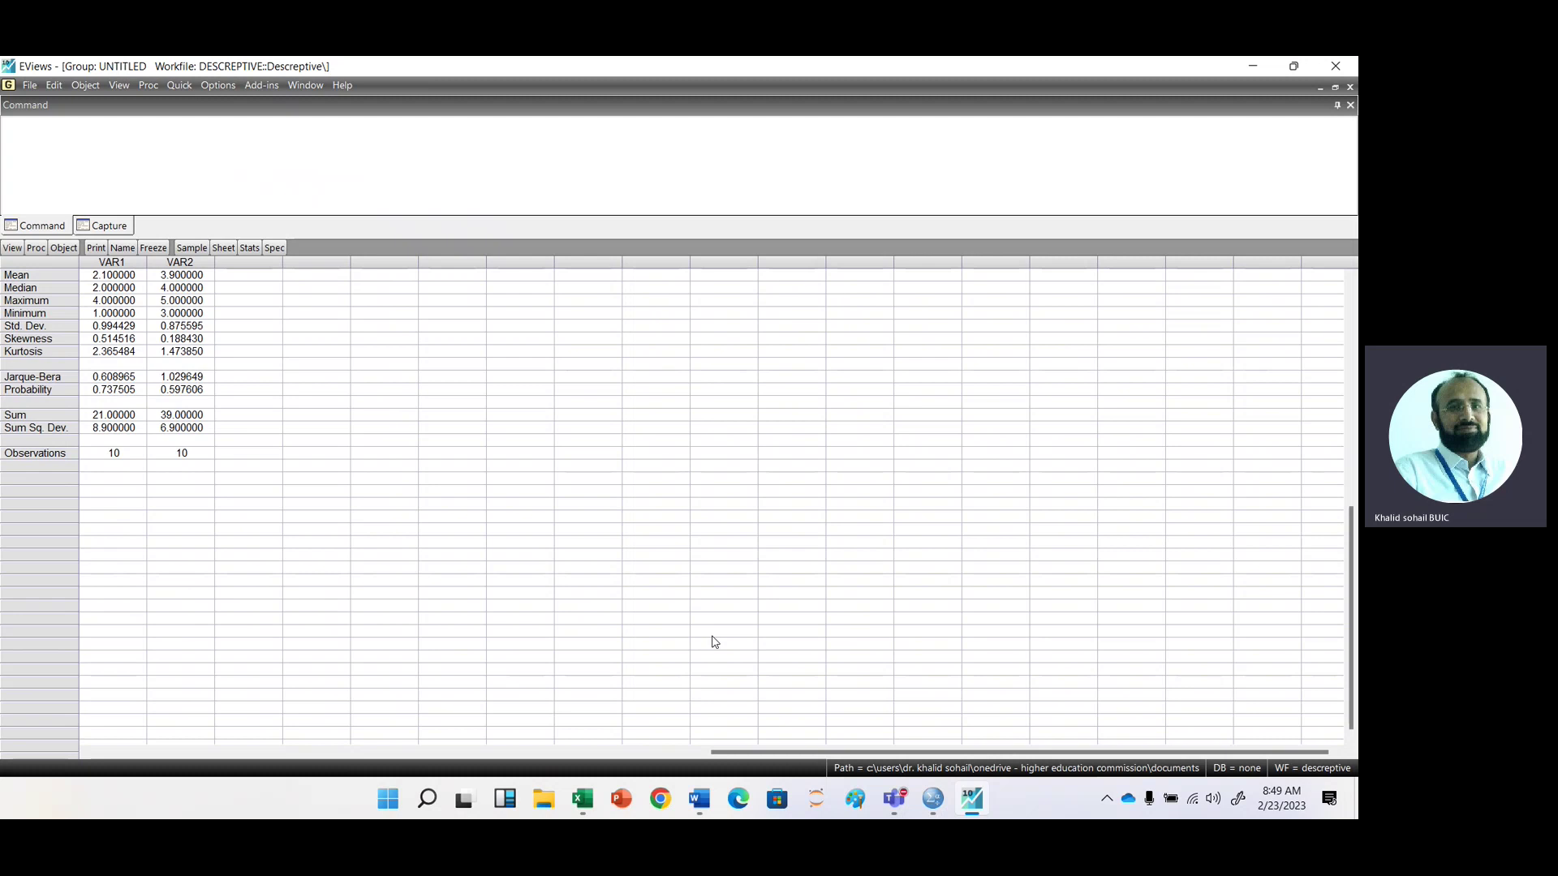
{"action": "left_click", "coordinate": [815, 810]}
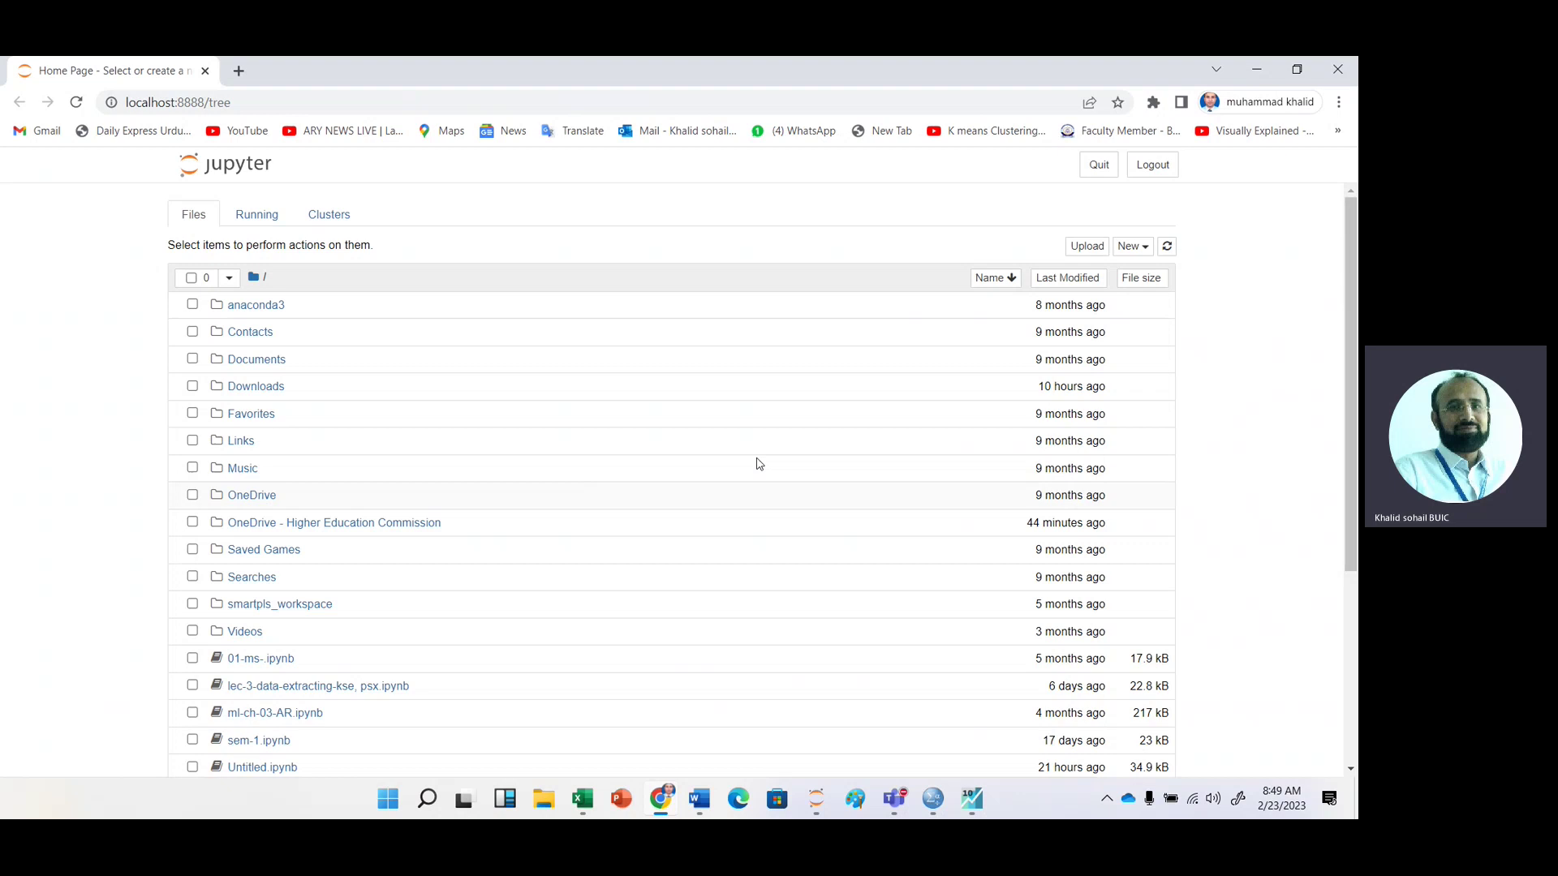
Create a new Python 3 (ipykernel) notebook and add extra empty code cells.
{"action": "left_click", "coordinate": [1143, 248]}
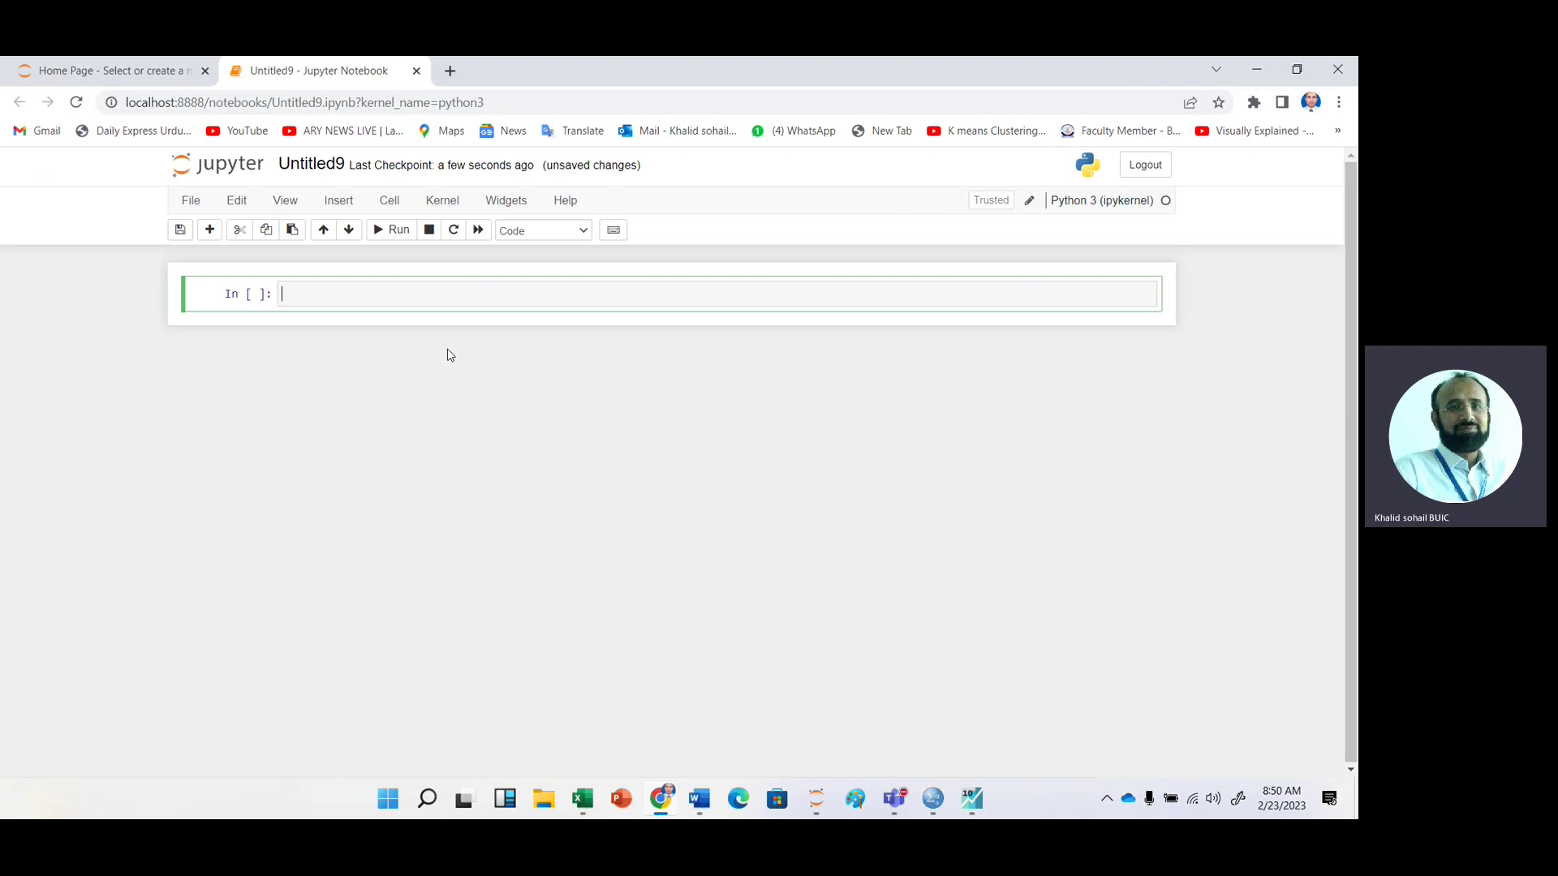
{"action": "left_click", "coordinate": [208, 290]}
{"action": "left_click", "coordinate": [209, 230]}
{"action": "left_click", "coordinate": [210, 230]}
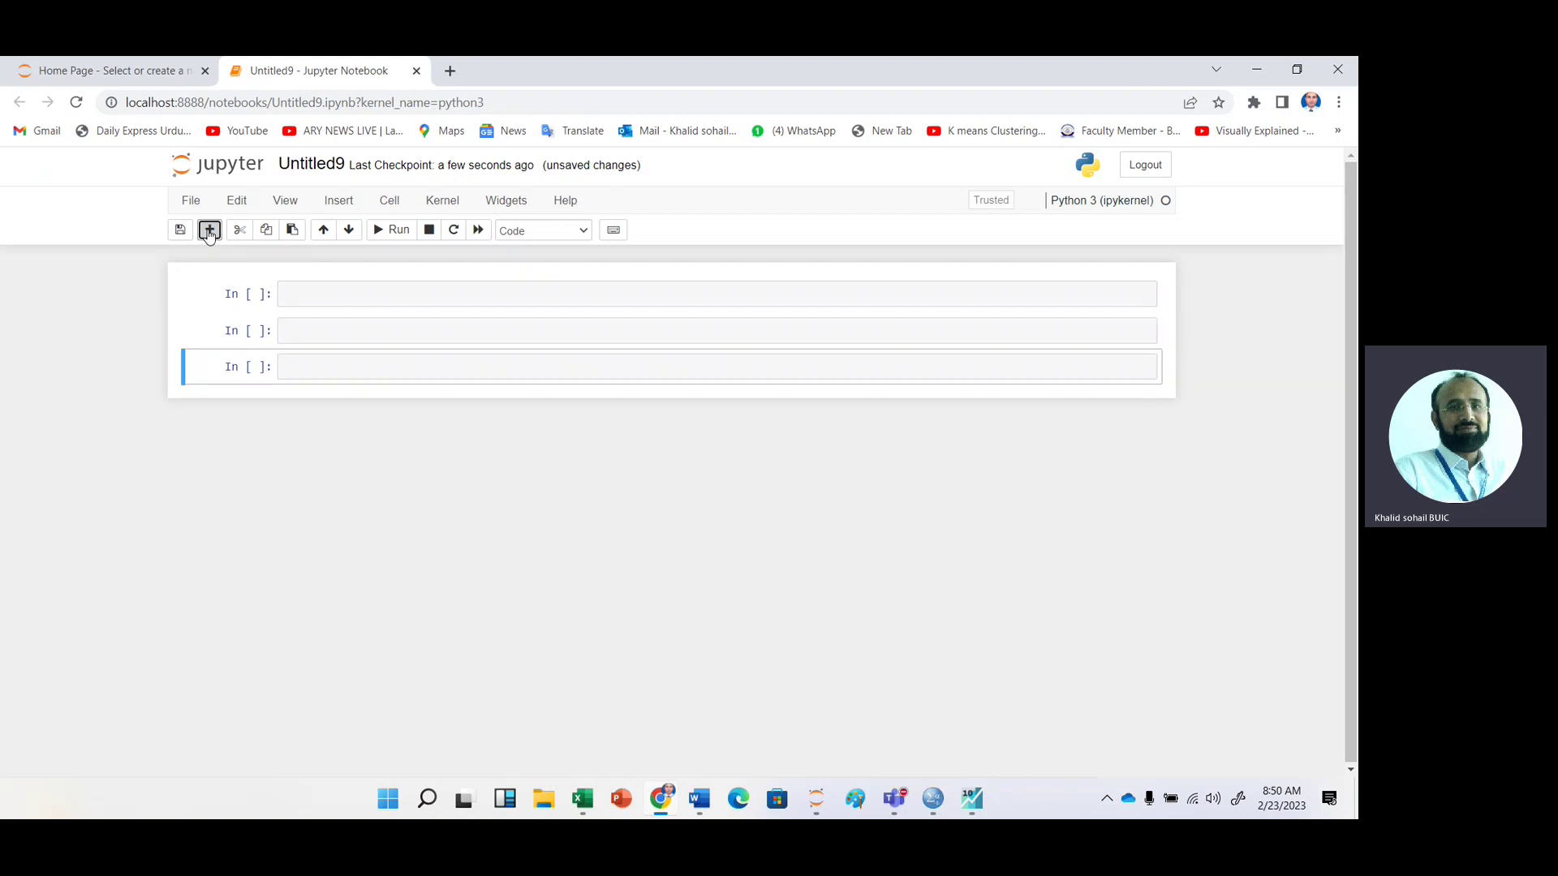
{"action": "left_click", "coordinate": [209, 230]}
Run cd in the first cell to print the current working directory.
{"action": "left_click", "coordinate": [309, 293]}
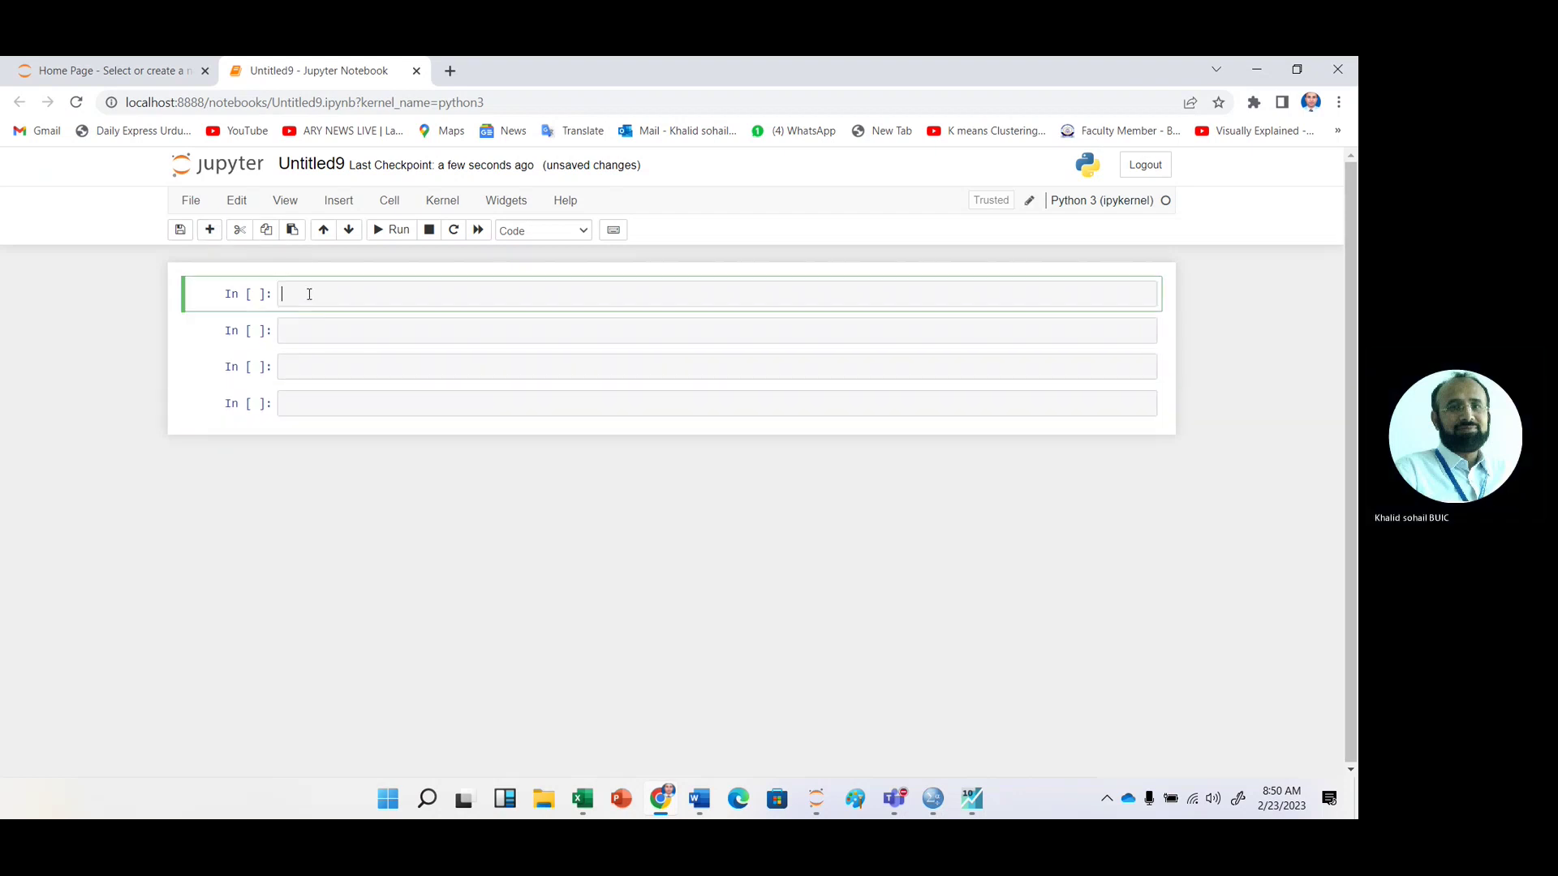
{"action": "type", "text": "cd"}
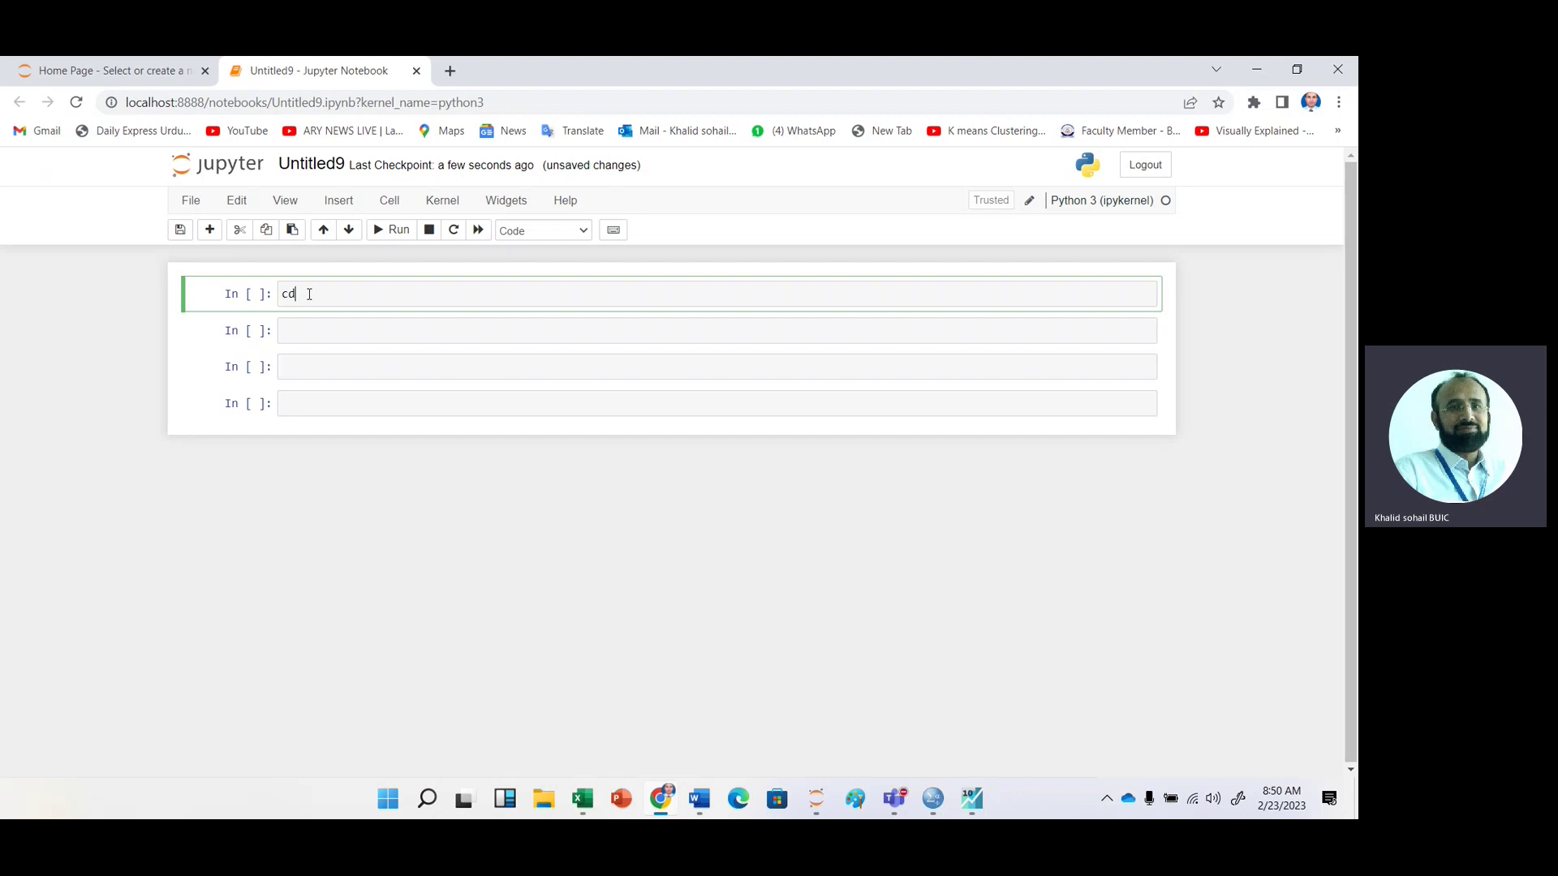
{"action": "key", "text": "ctrl+Return"}
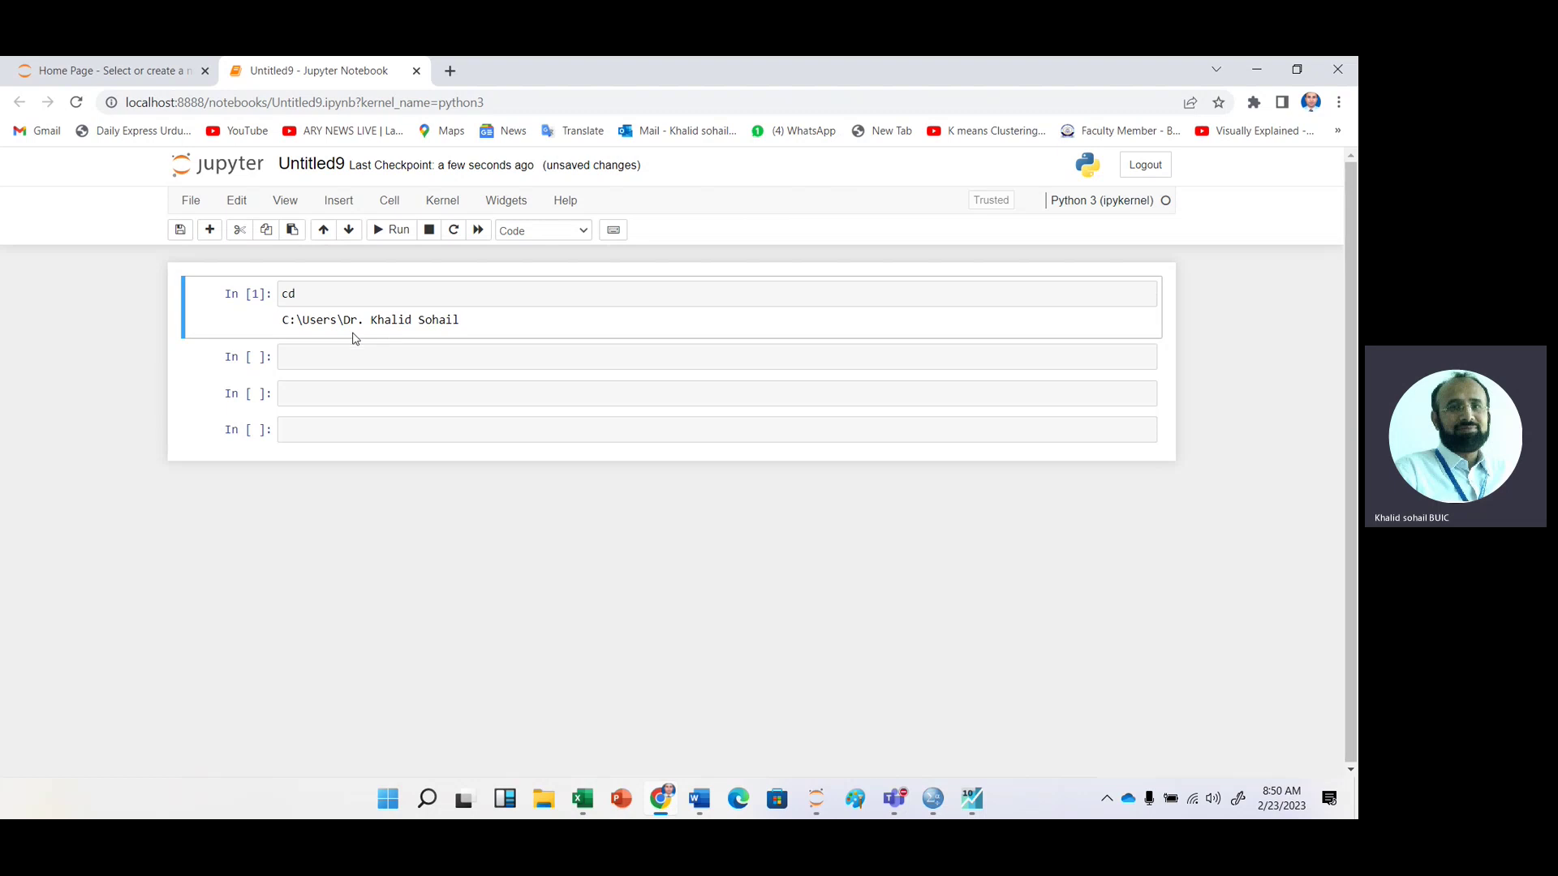
{"action": "left_click", "coordinate": [325, 361]}
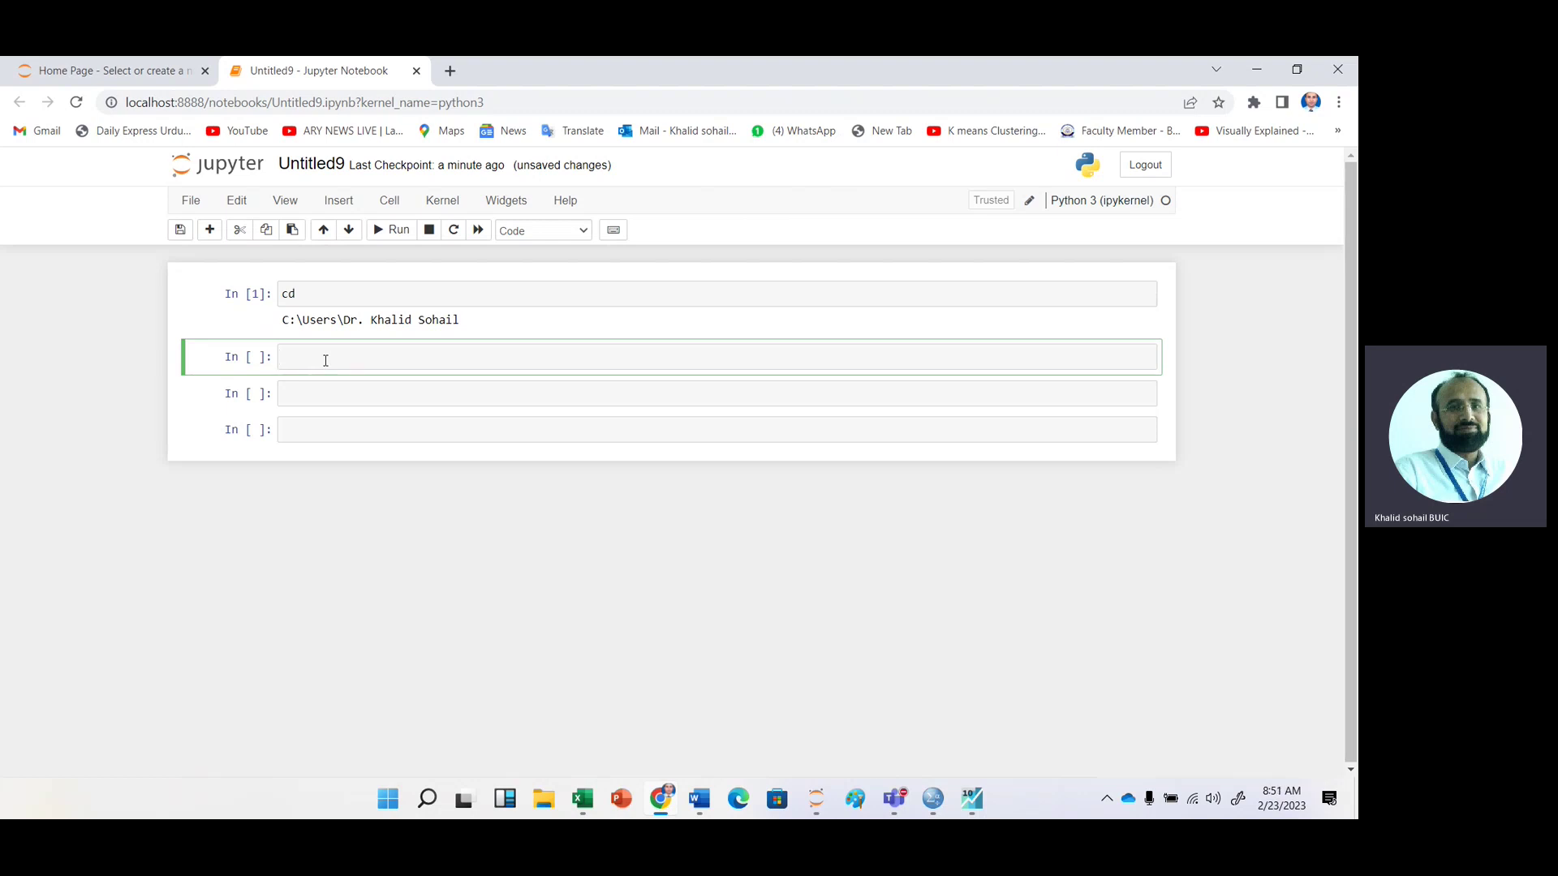
Run import pandas as pd in the second cell.
{"action": "type", "text": "import pandas as pd"}
{"action": "key", "text": "ctrl+Return"}
{"action": "left_click", "coordinate": [301, 395]}
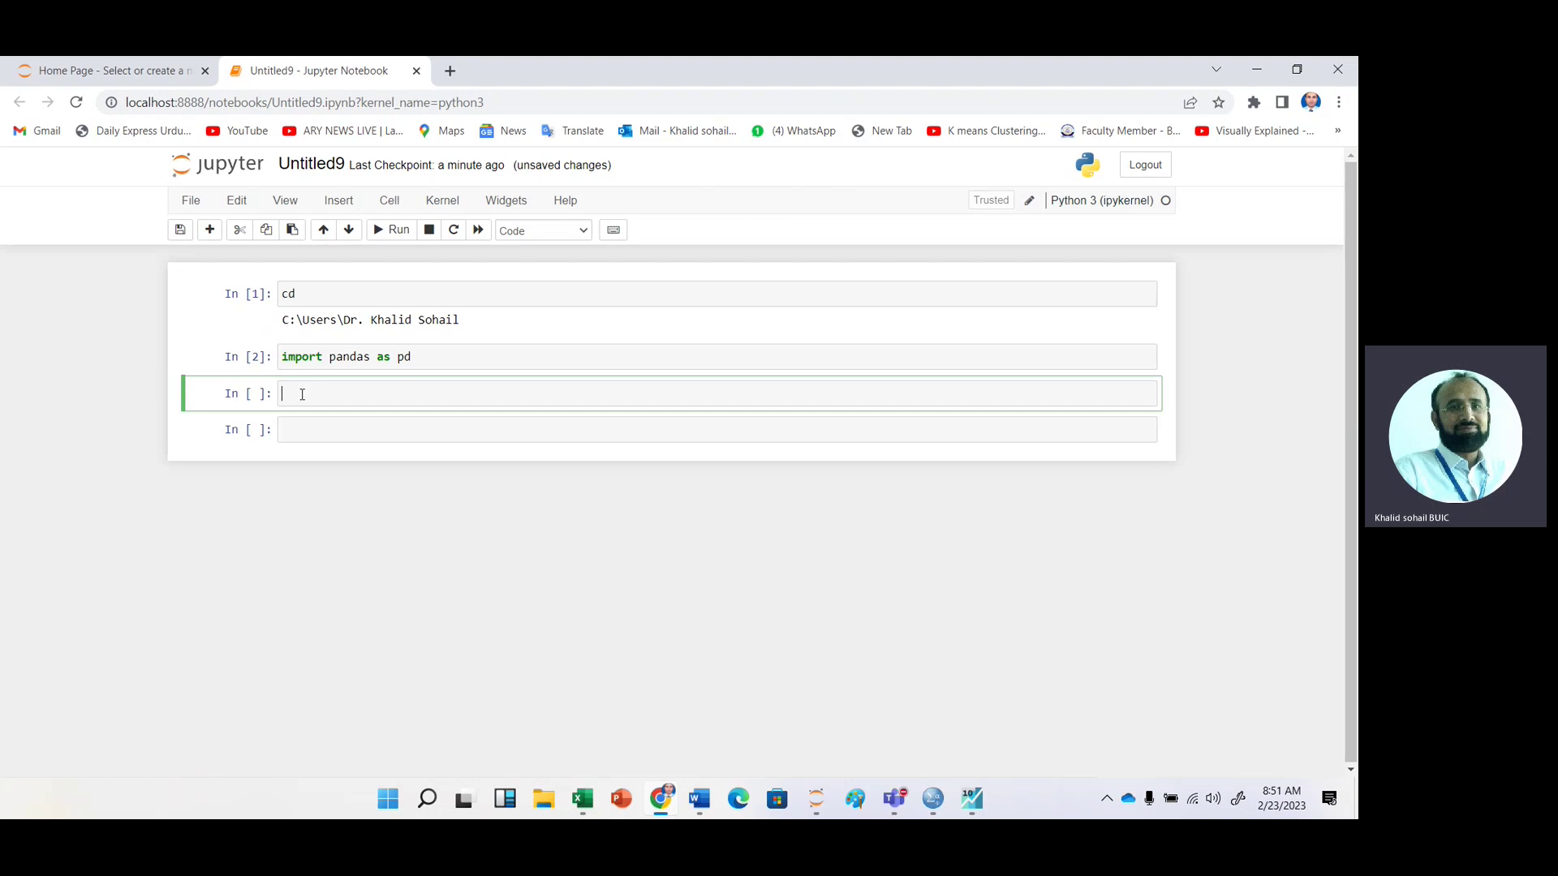
Load descreptive.csv with df=pd.read_csv('descreptive.csv') and run the cell.
{"action": "type", "text": "df="}
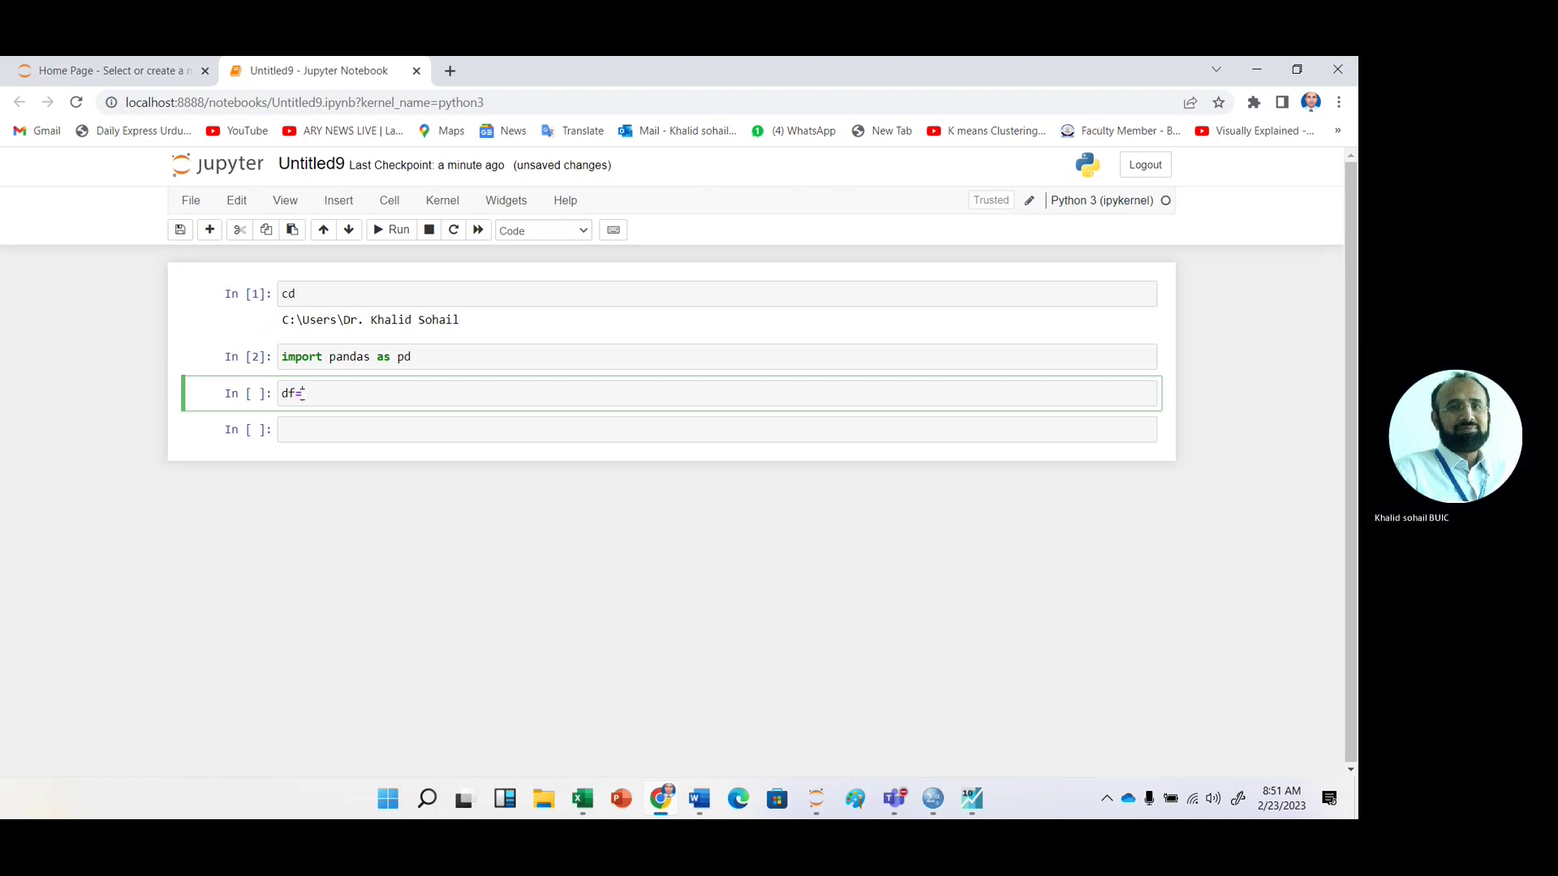
{"action": "type", "text": "pd"}
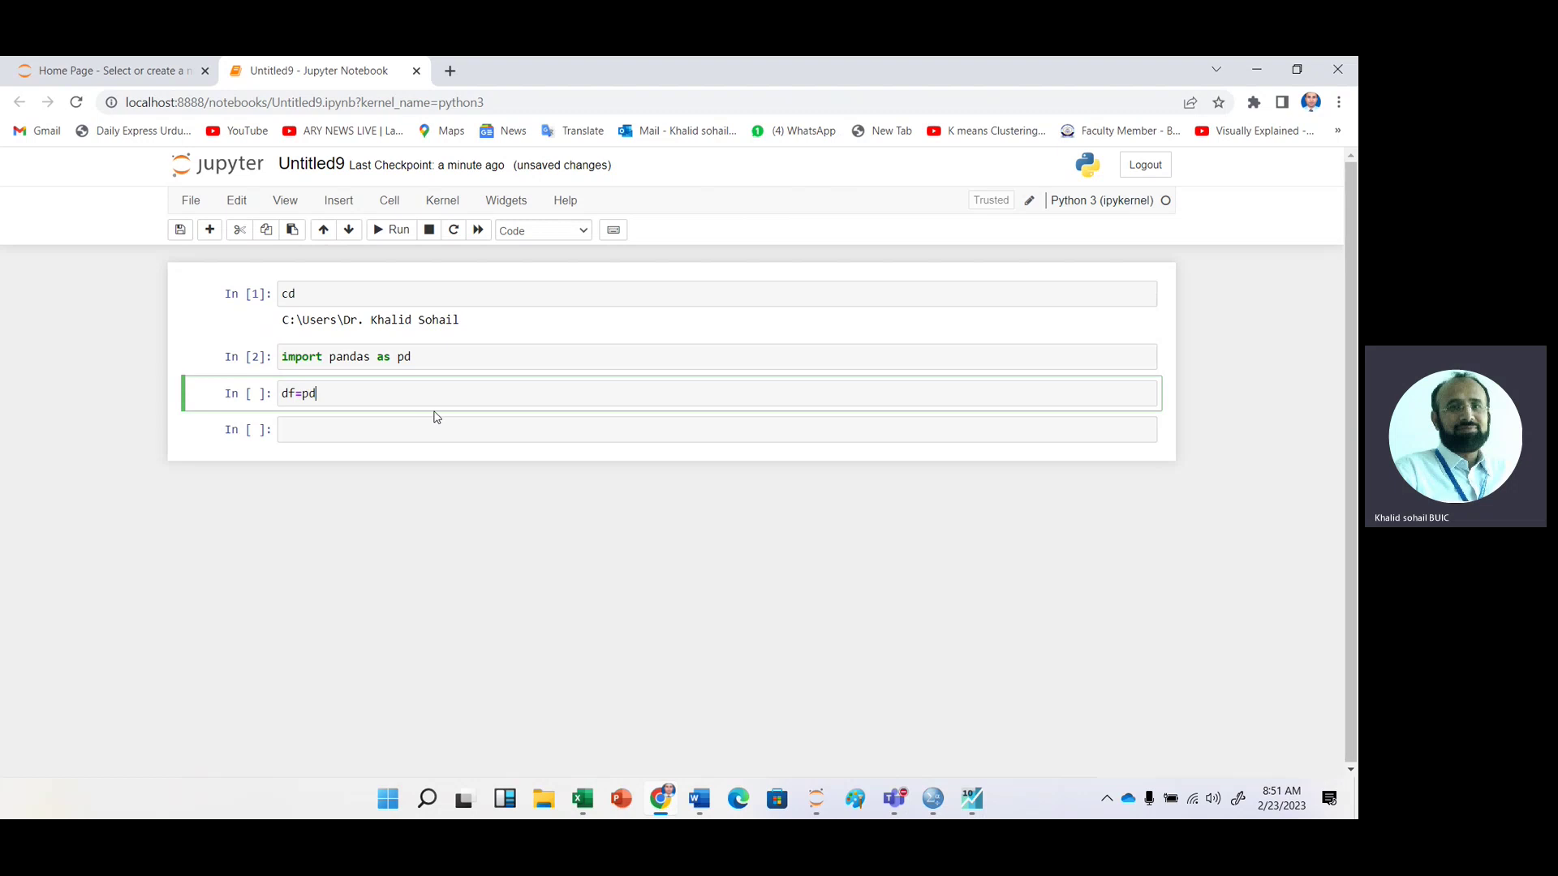
{"action": "type", "text": ".re"}
{"action": "key", "text": "Tab"}
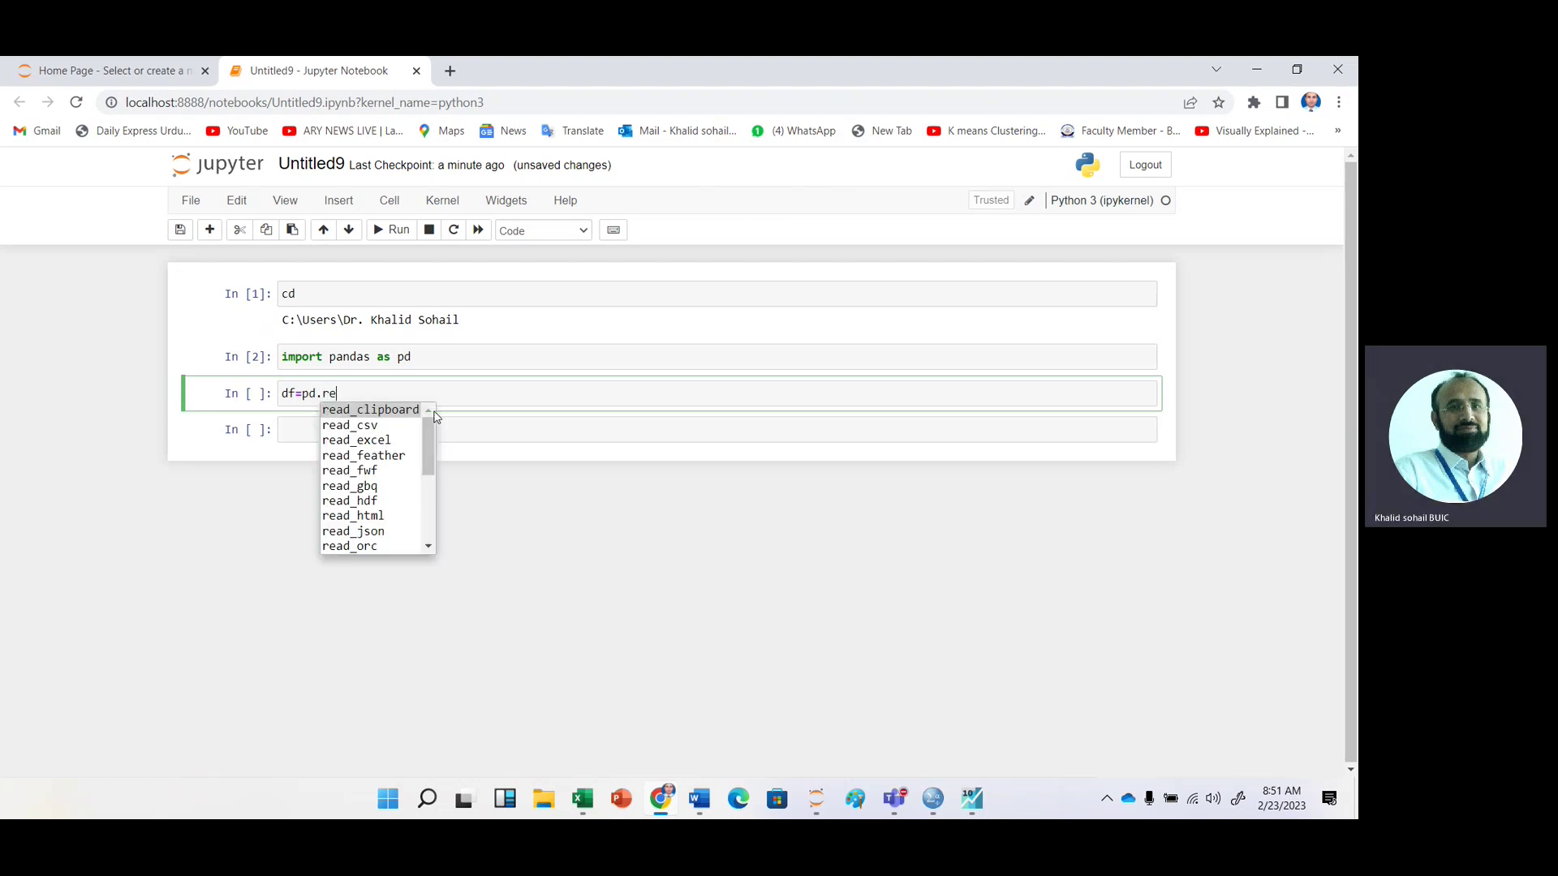
{"action": "left_click", "coordinate": [379, 430]}
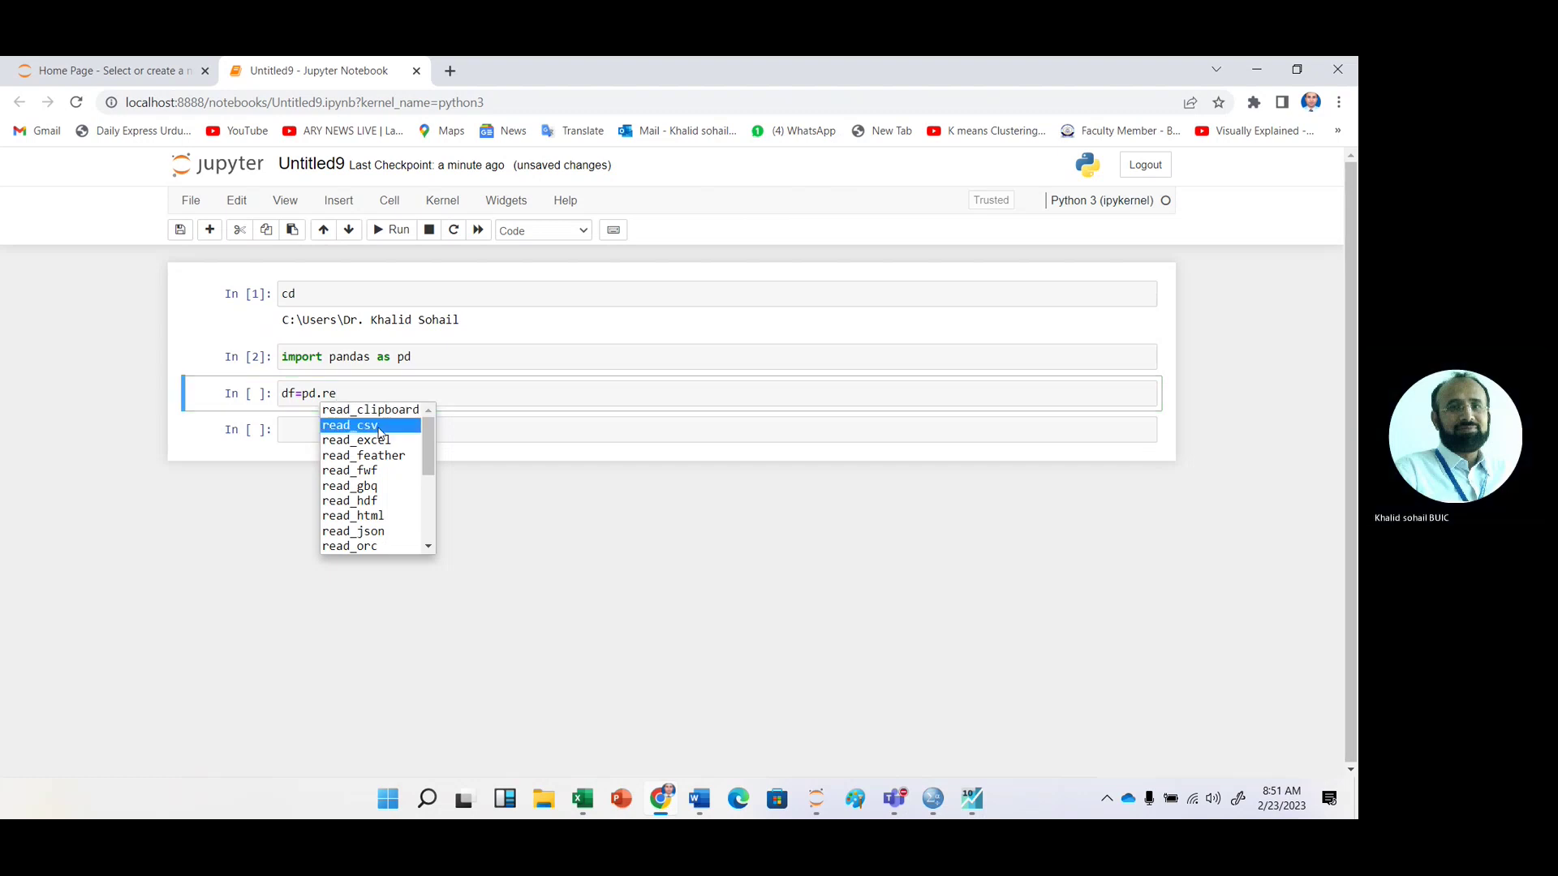
{"action": "key", "text": "Return"}
{"action": "left_click", "coordinate": [379, 428]}
{"action": "left_click", "coordinate": [396, 393]}
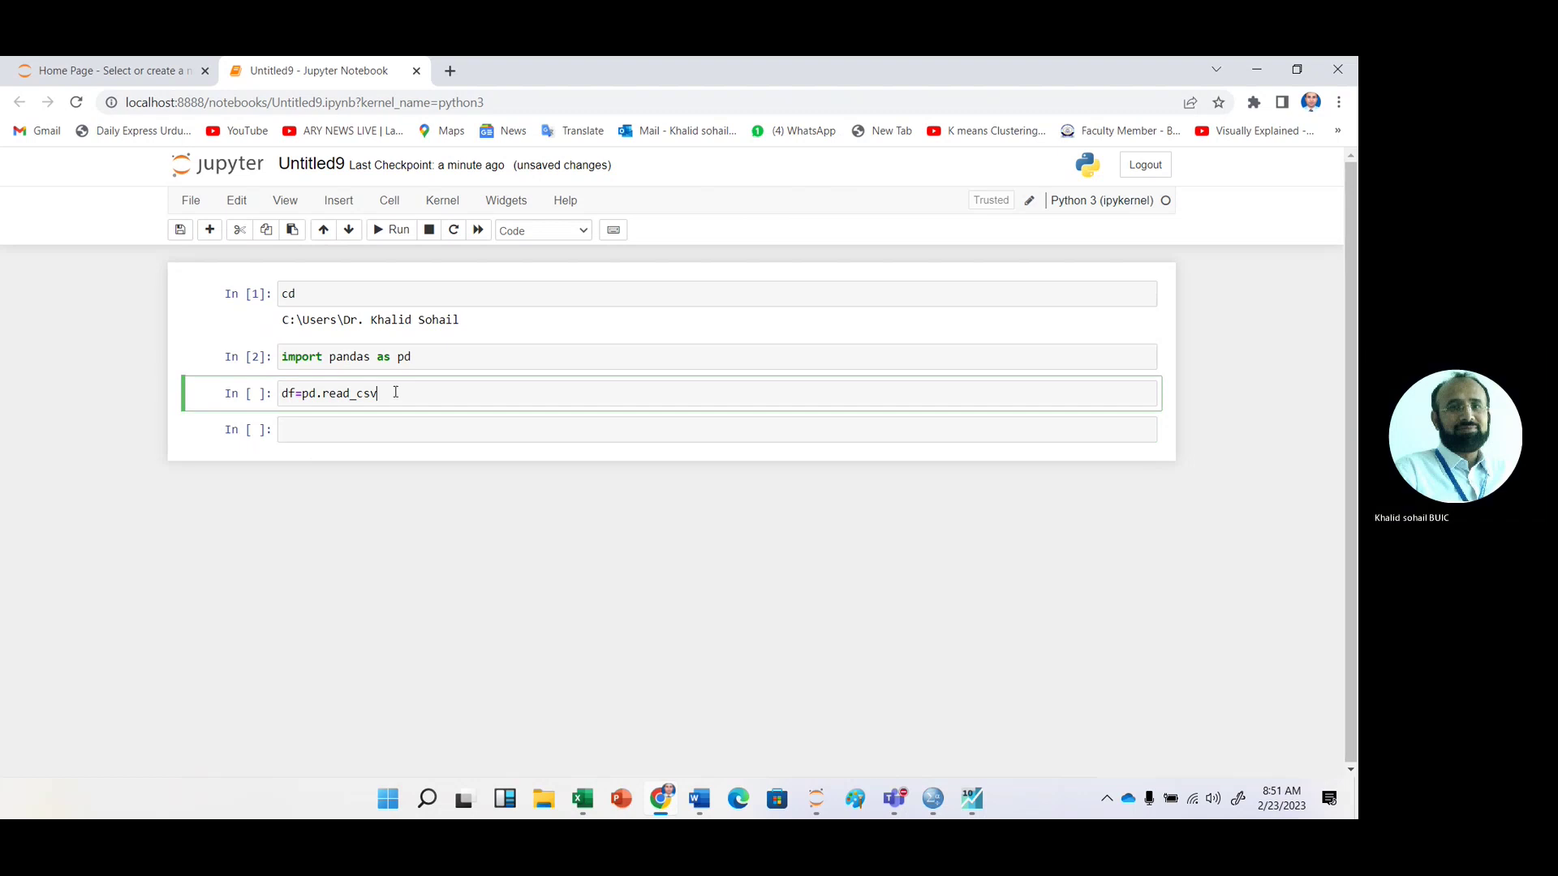
{"action": "type", "text": "('"}
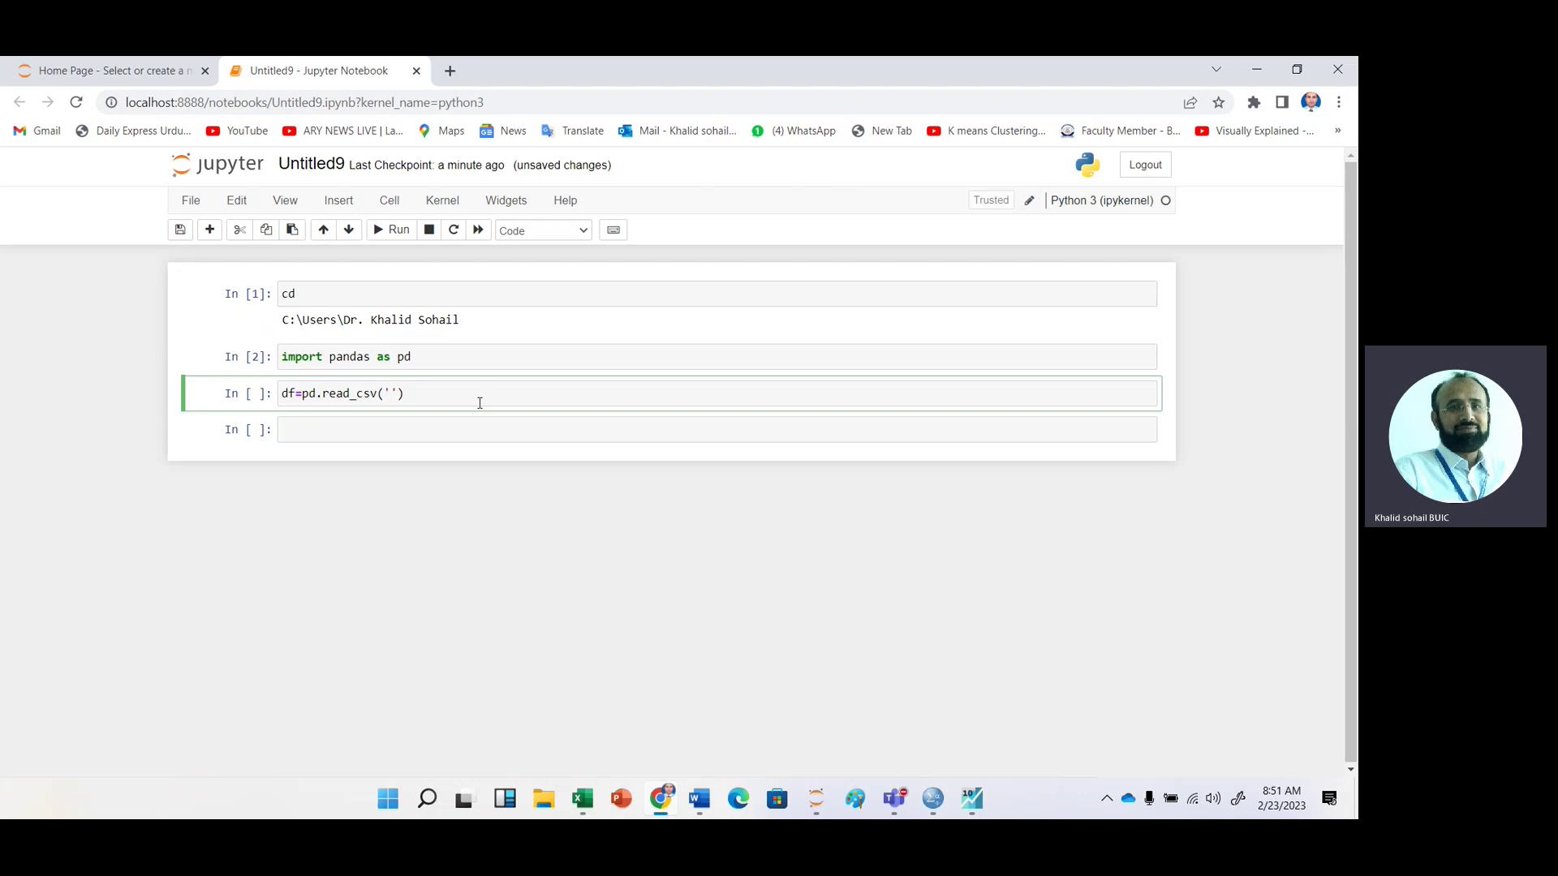
{"action": "type", "text": "descrepti"}
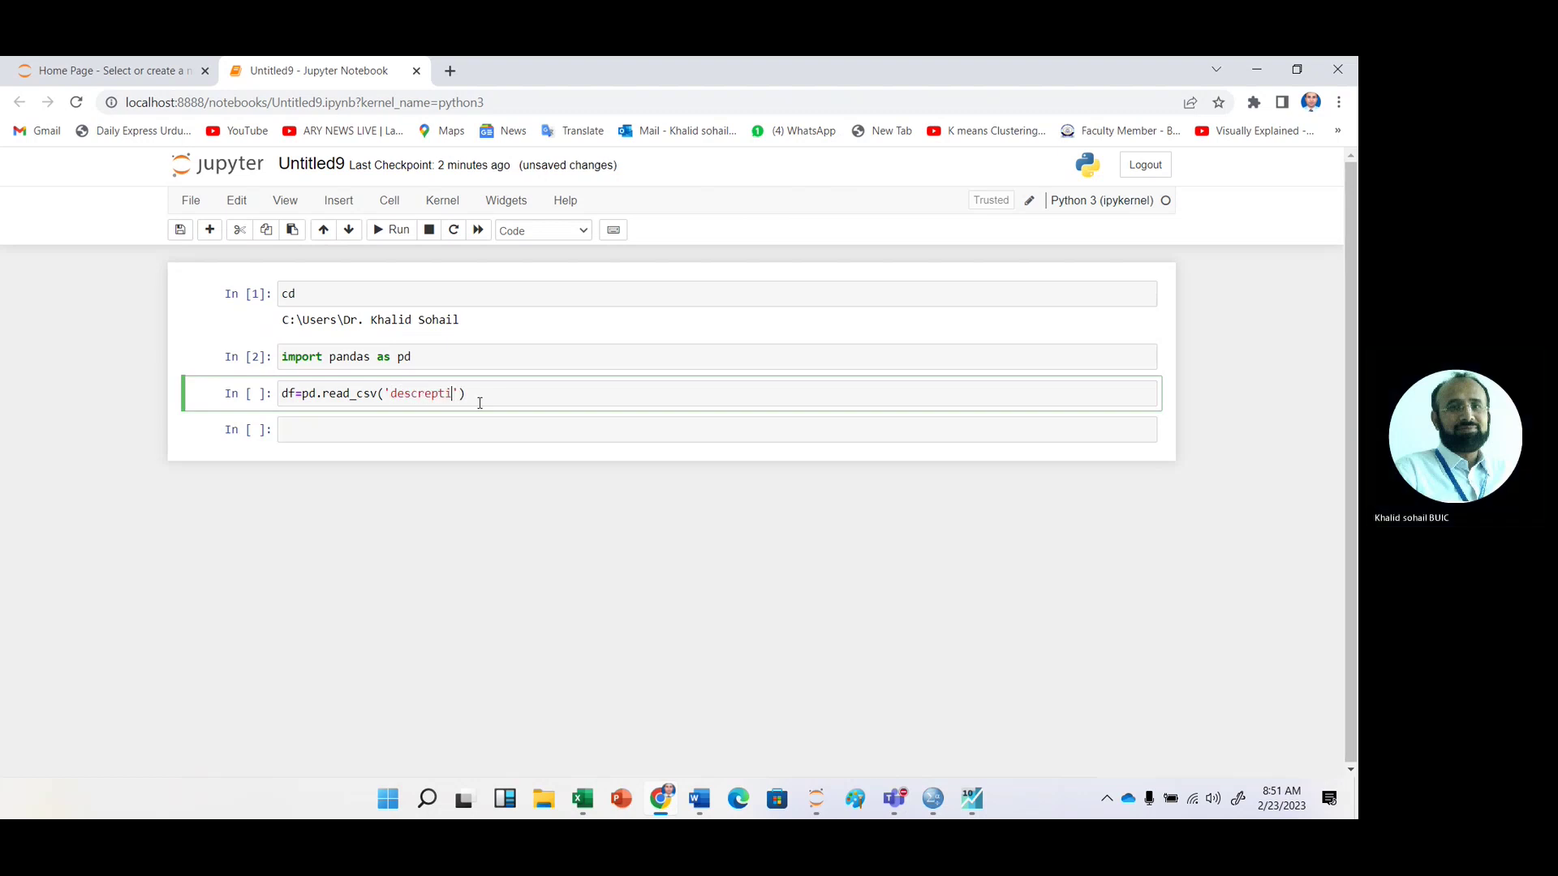
{"action": "type", "text": "ve."}
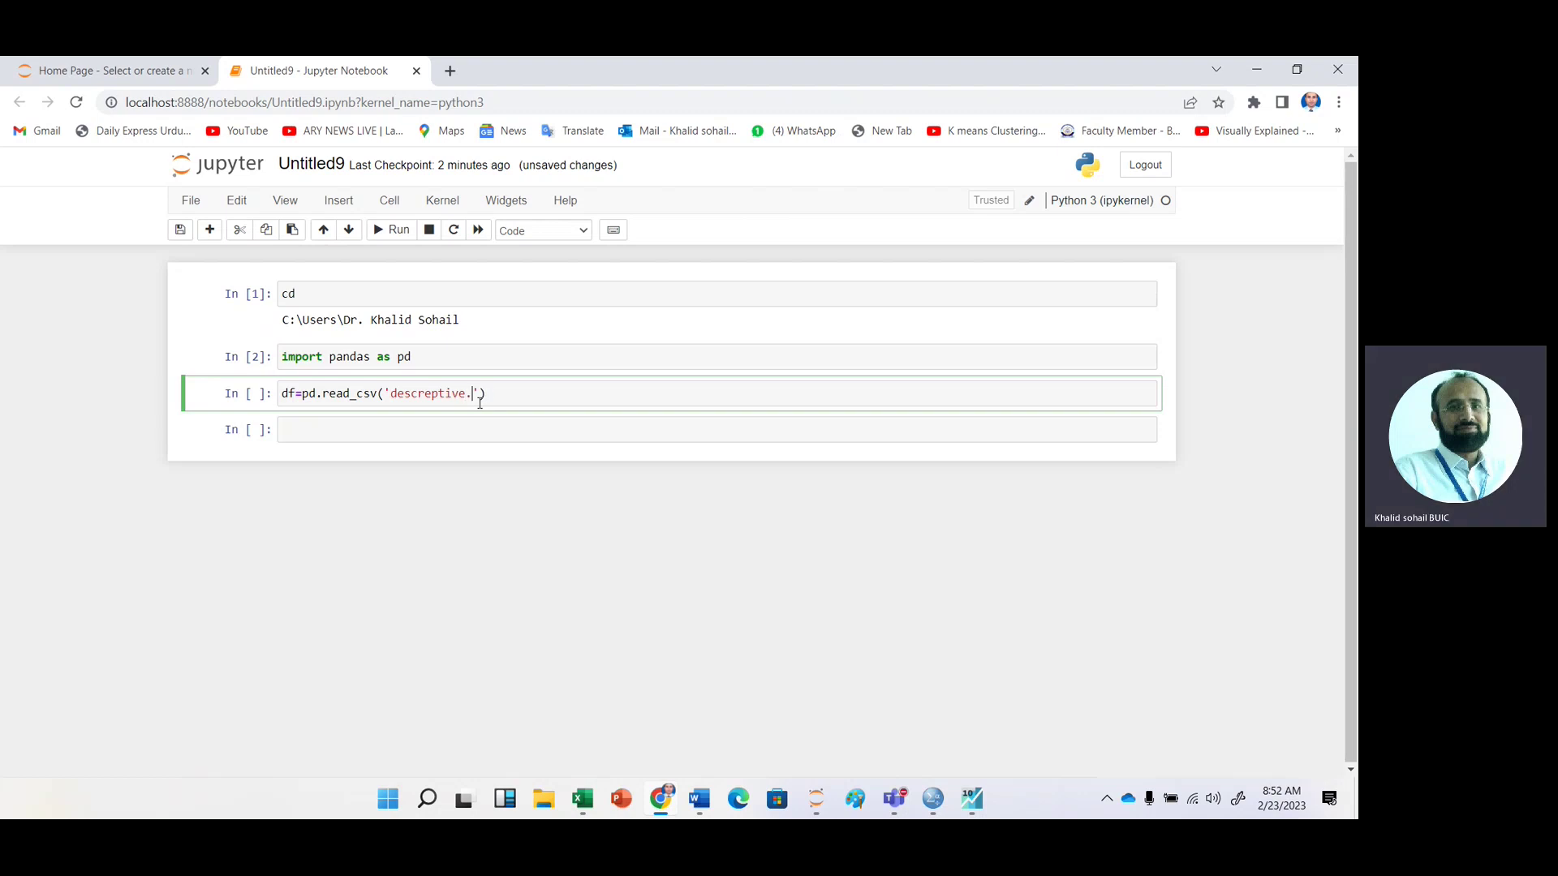
{"action": "type", "text": "csv"}
{"action": "left_click", "coordinate": [539, 403]}
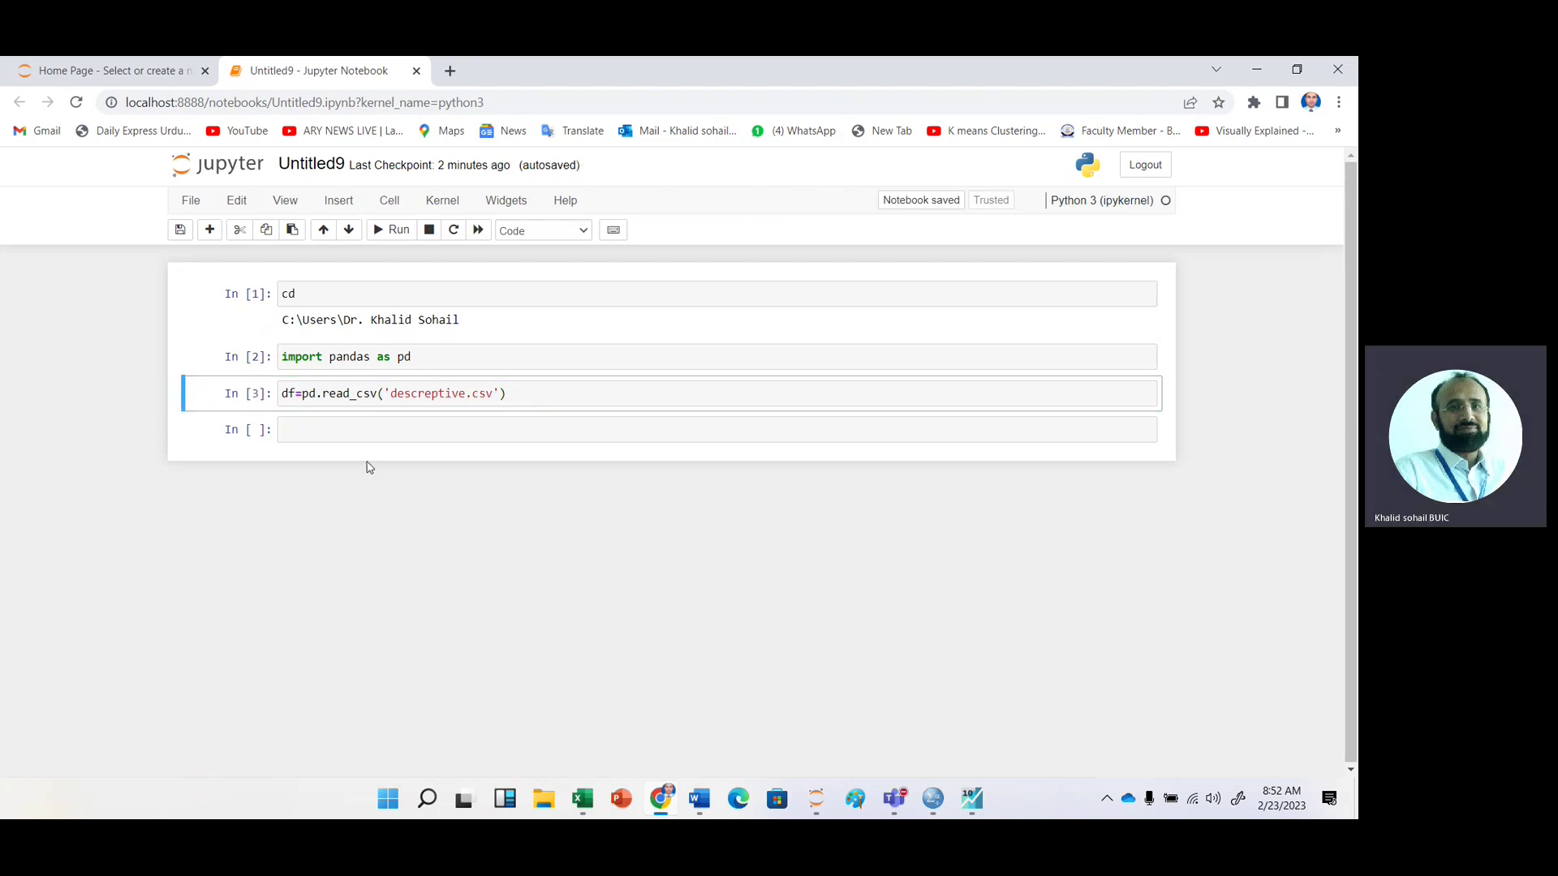
{"action": "key", "text": "shift+Return"}
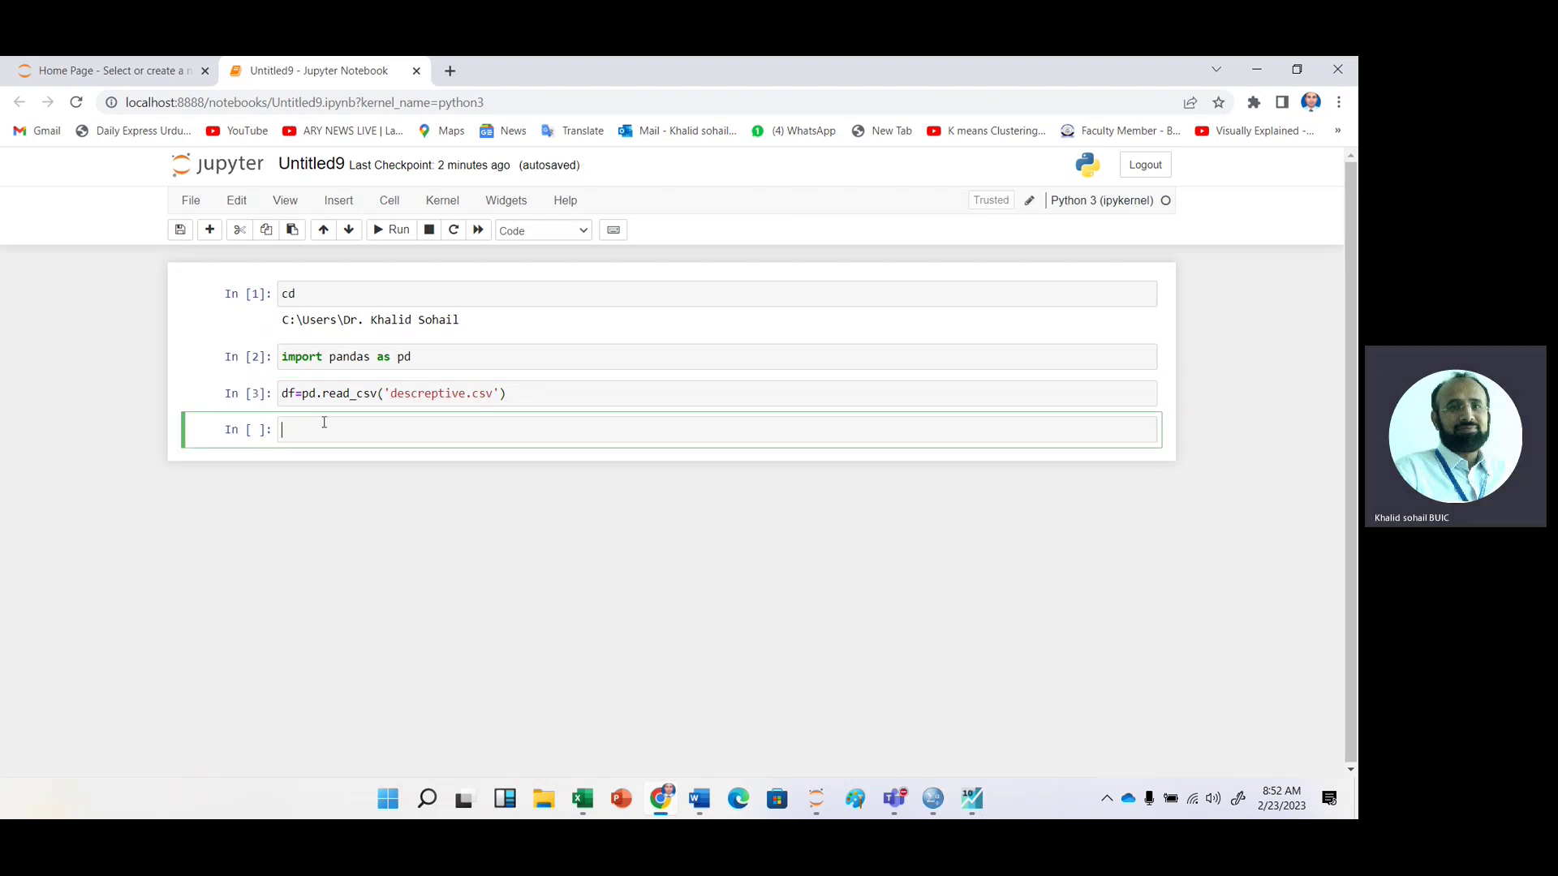
Run df to display the ten var1/var2 rows.
{"action": "type", "text": "df"}
{"action": "key", "text": "ctrl+Return"}
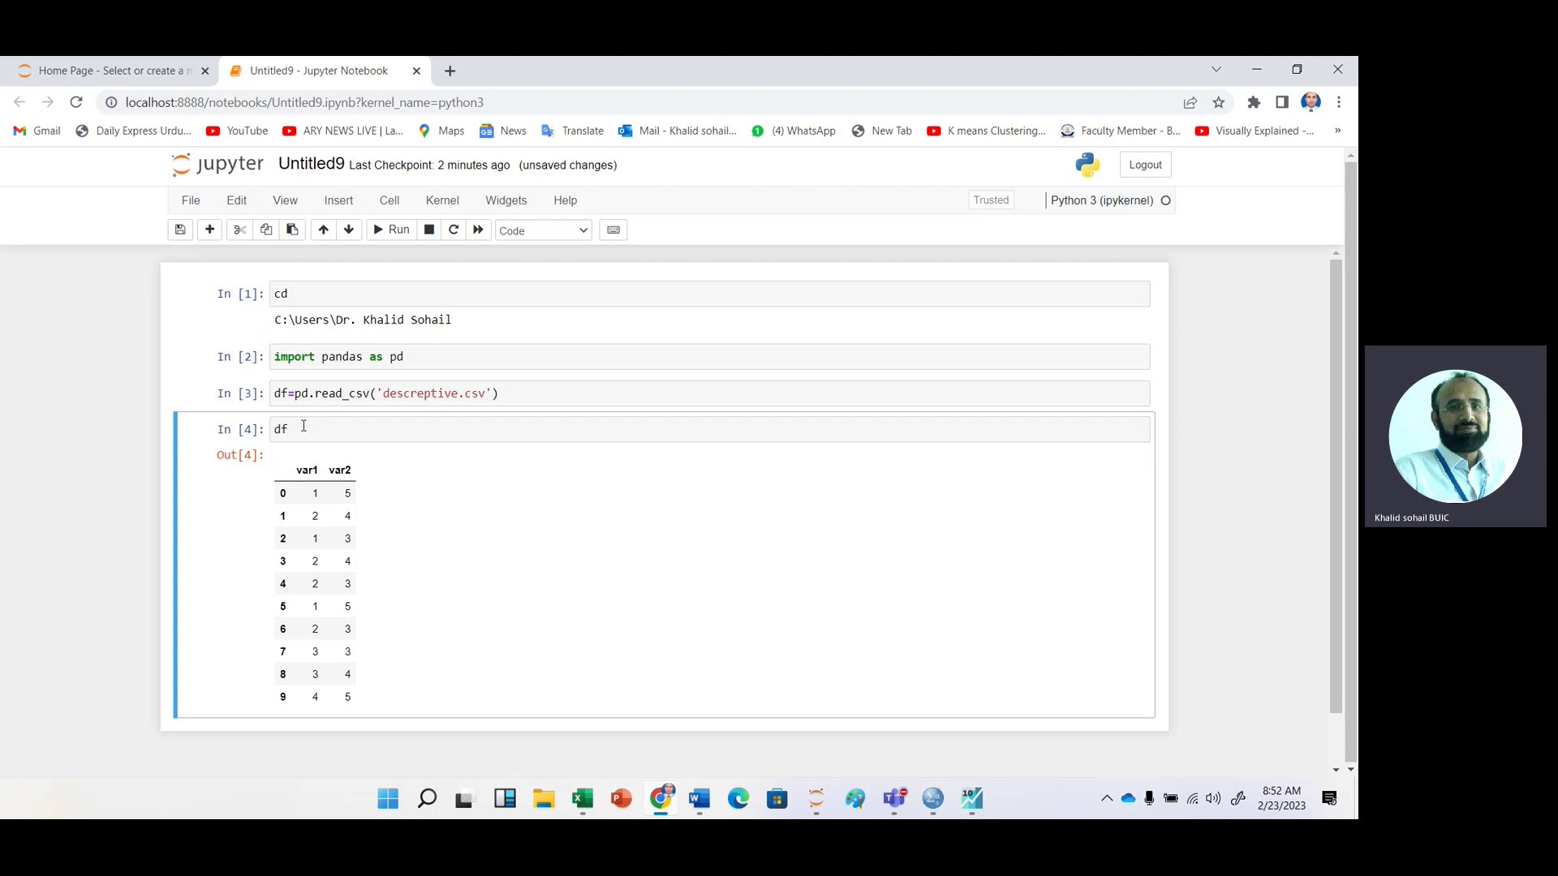
{"action": "left_click", "coordinate": [303, 426]}
Add a new cell and run df.describe() for summary statistics.
{"action": "left_click", "coordinate": [209, 231]}
{"action": "left_click", "coordinate": [308, 738]}
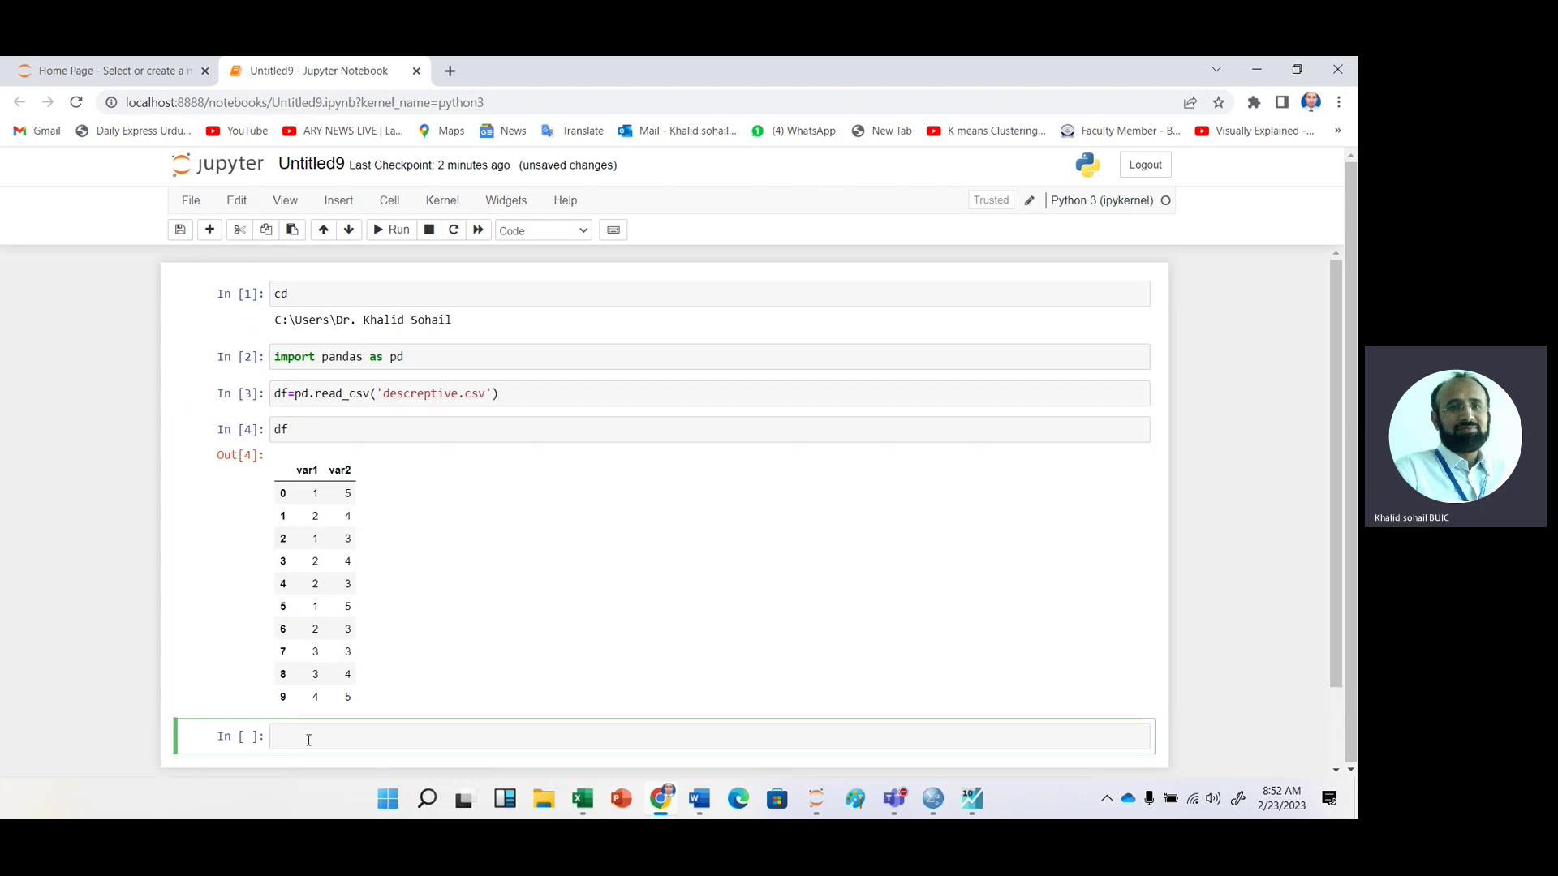
{"action": "type", "text": "df.describe"}
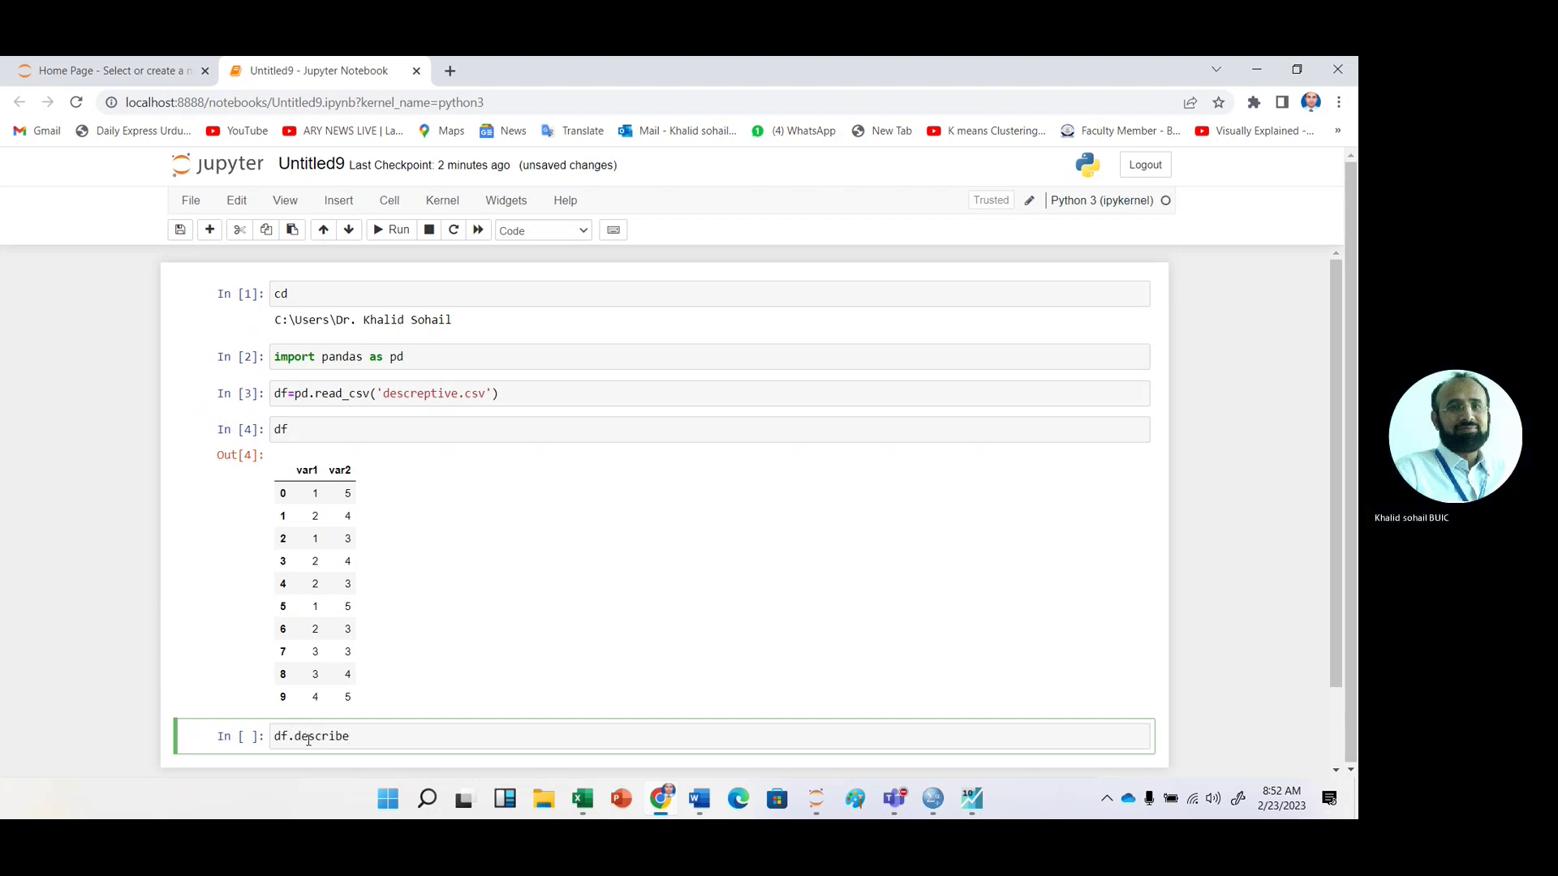
{"action": "type", "text": "("}
{"action": "key", "text": "shift+Return"}
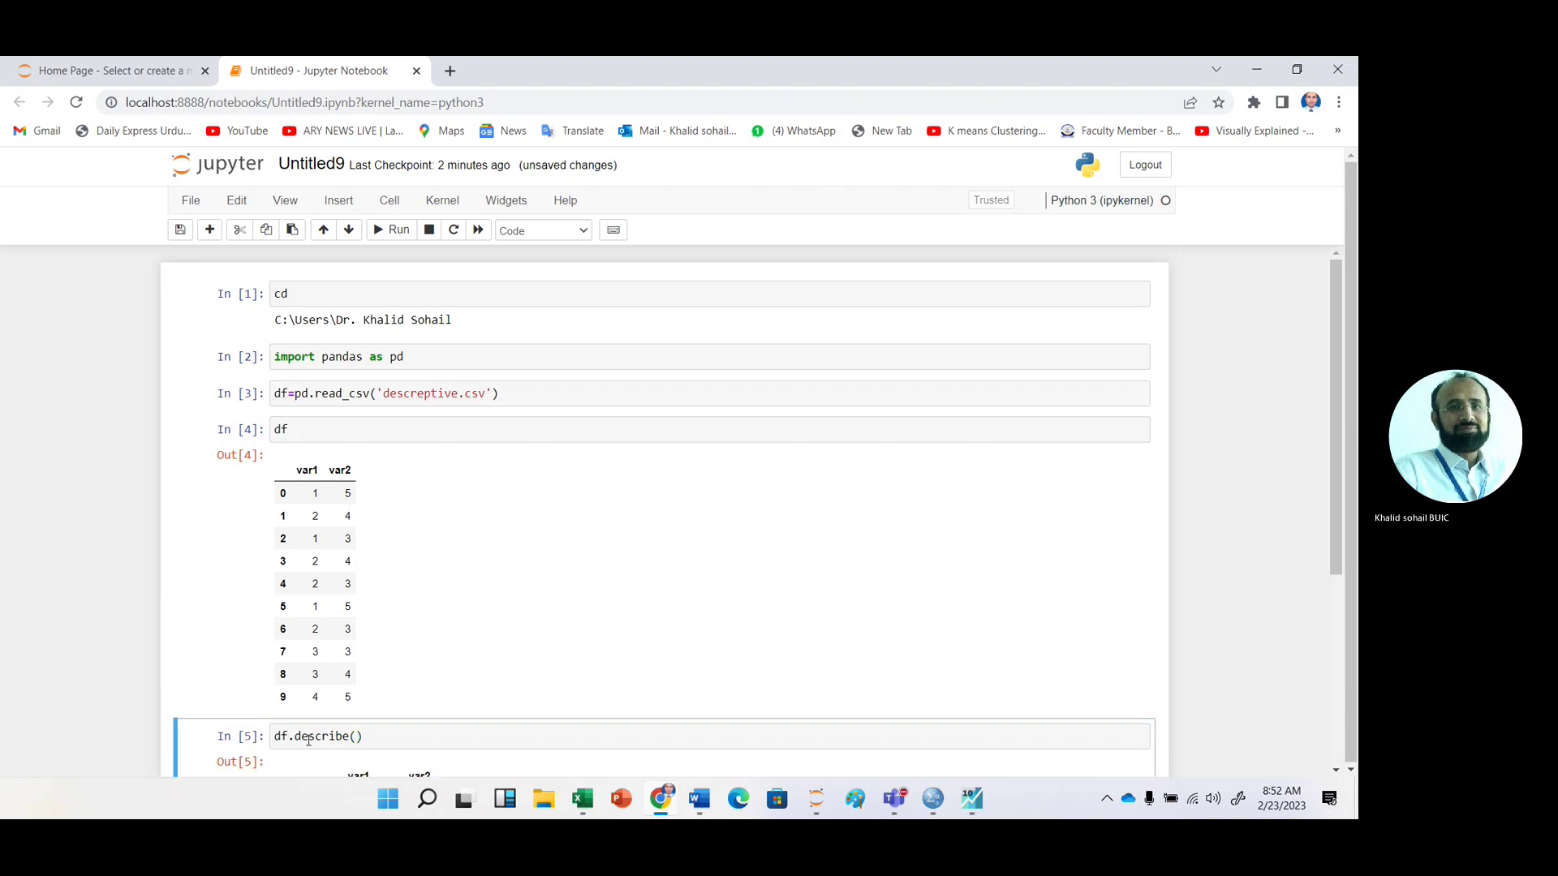
Zoom to 150% to read the describe() table, then switch to the Teams meeting.
{"action": "left_click_drag", "start_coordinate": [1338, 566], "coordinate": [1338, 756]}
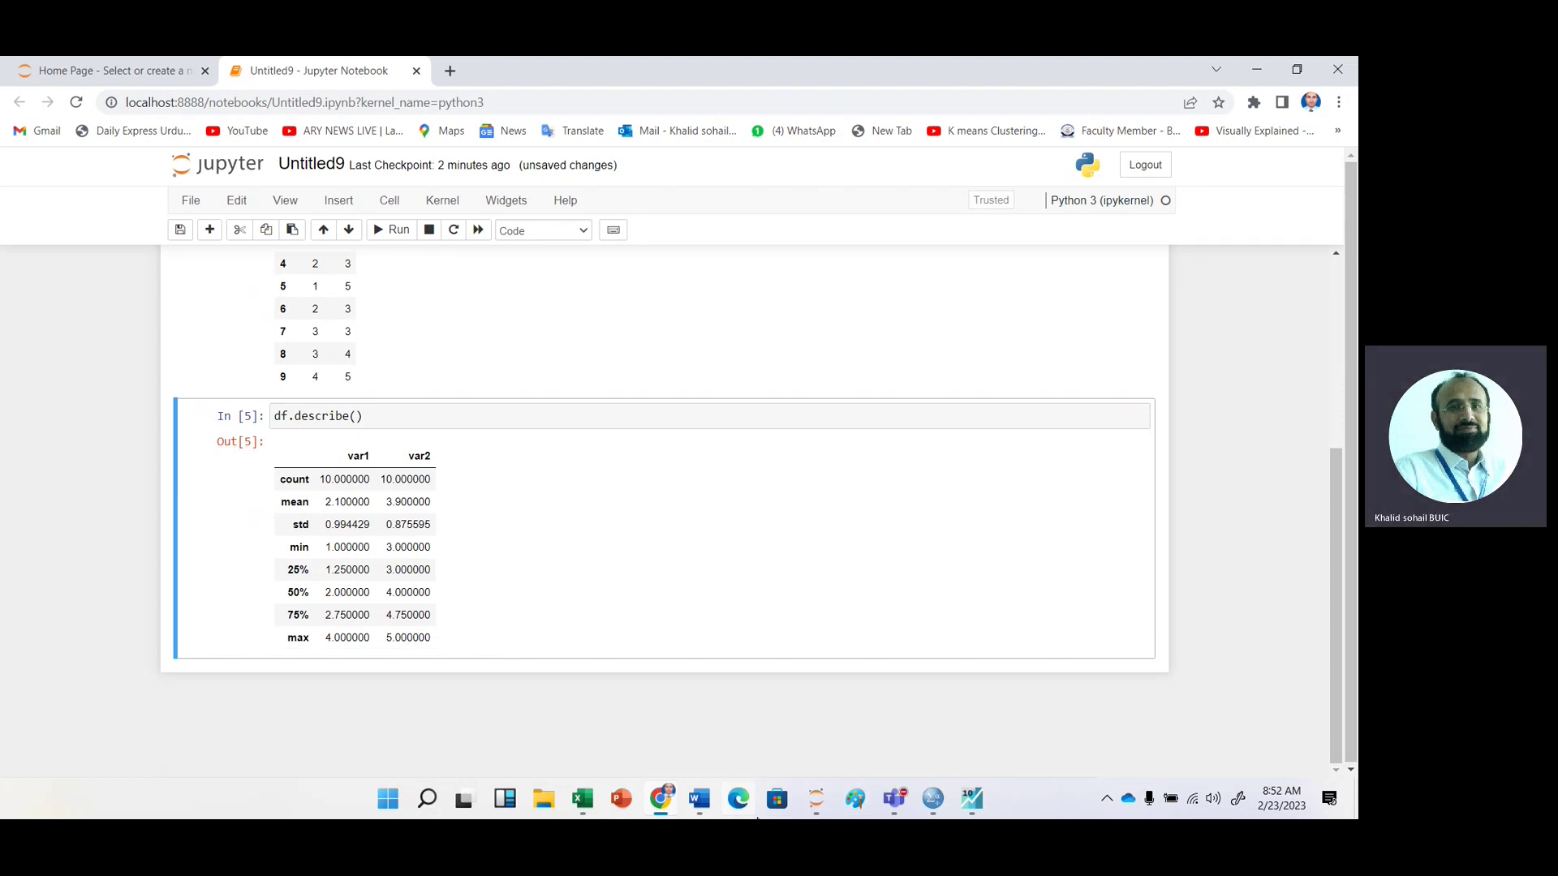
{"action": "key", "text": "ctrl+plus"}
{"action": "key", "text": "ctrl+plus"}
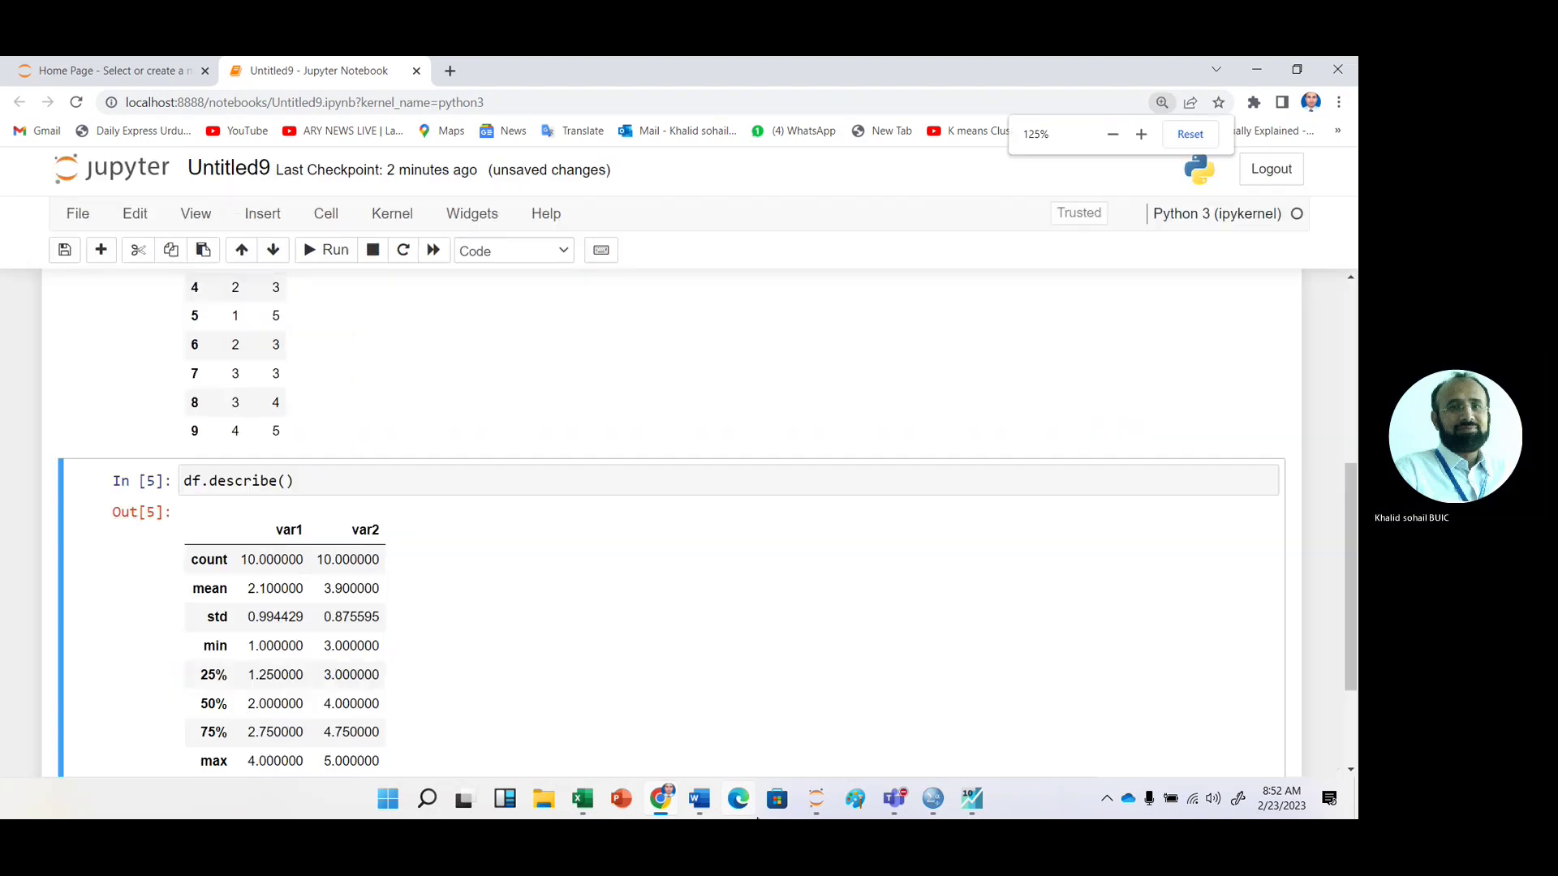
{"action": "key", "text": "ctrl+plus"}
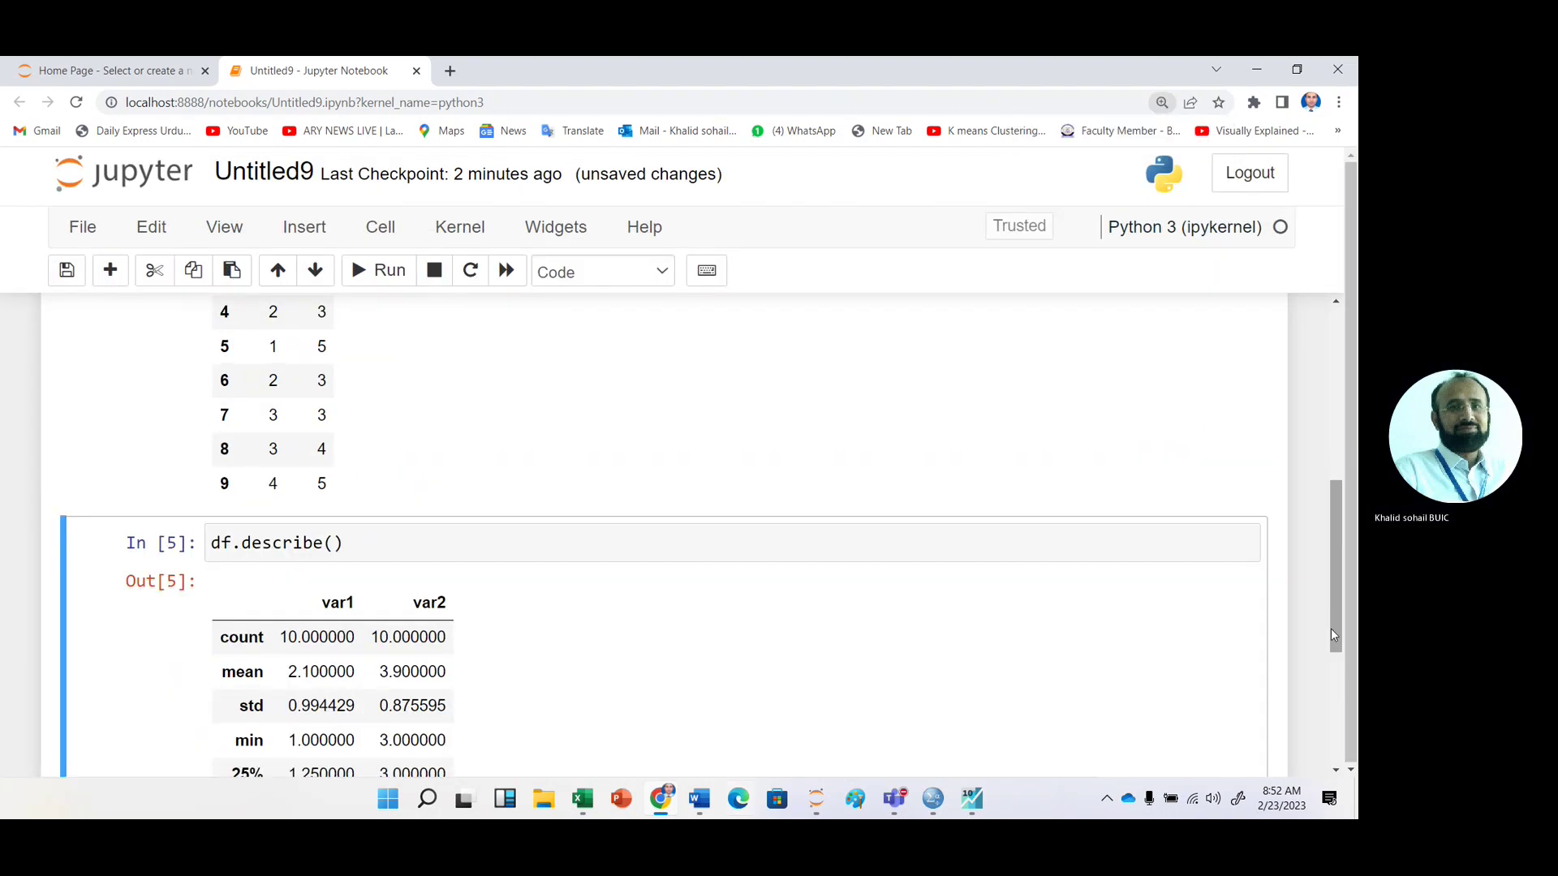
{"action": "left_click_drag", "start_coordinate": [1333, 626], "coordinate": [1341, 726]}
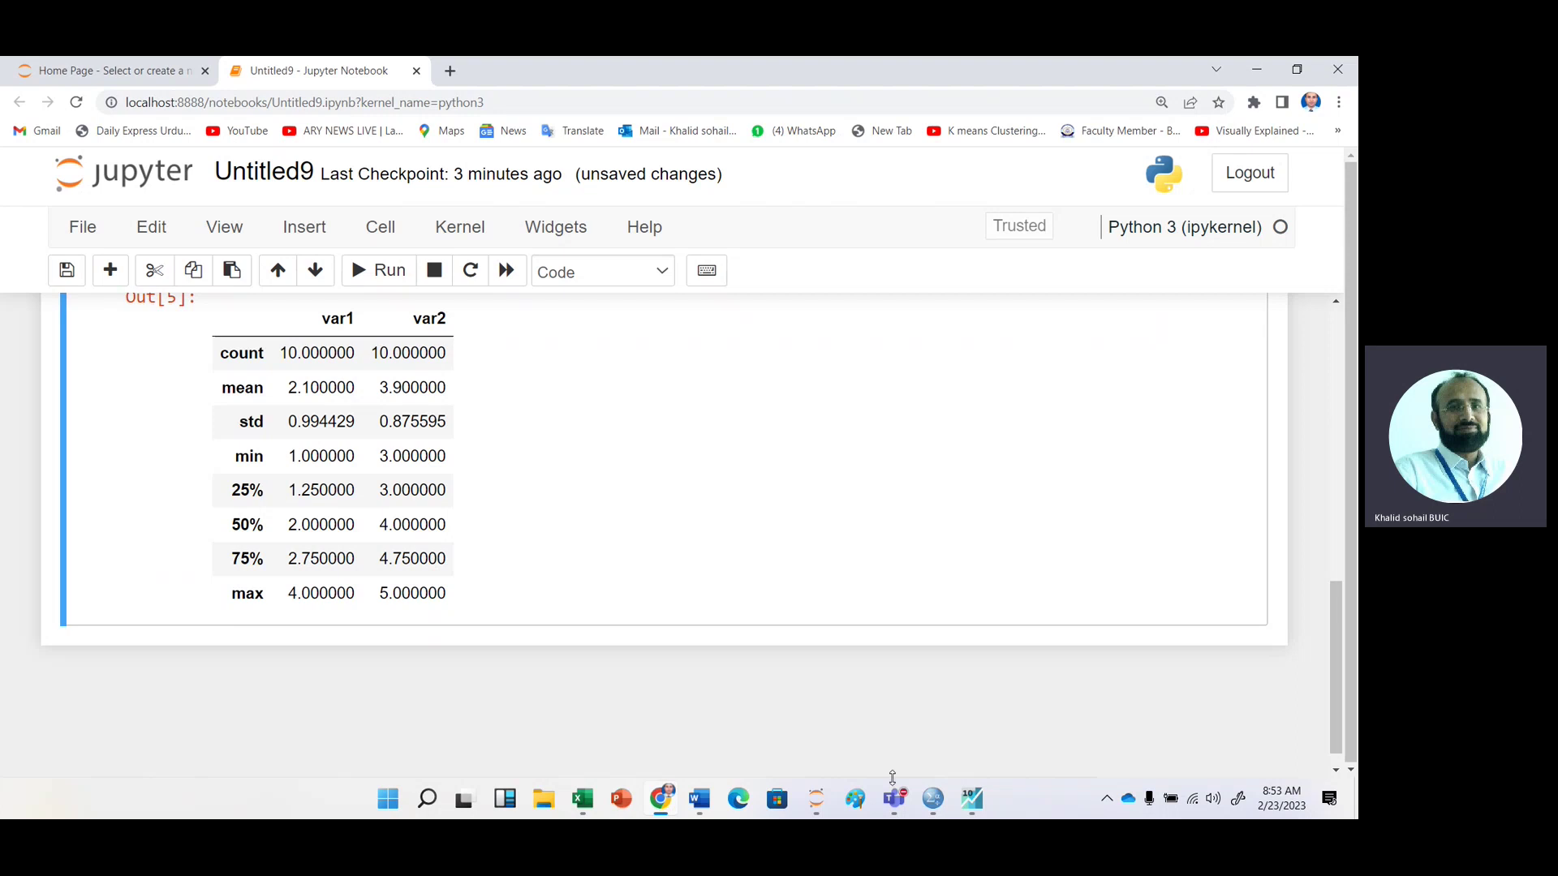
{"action": "mouse_move", "coordinate": [902, 808]}
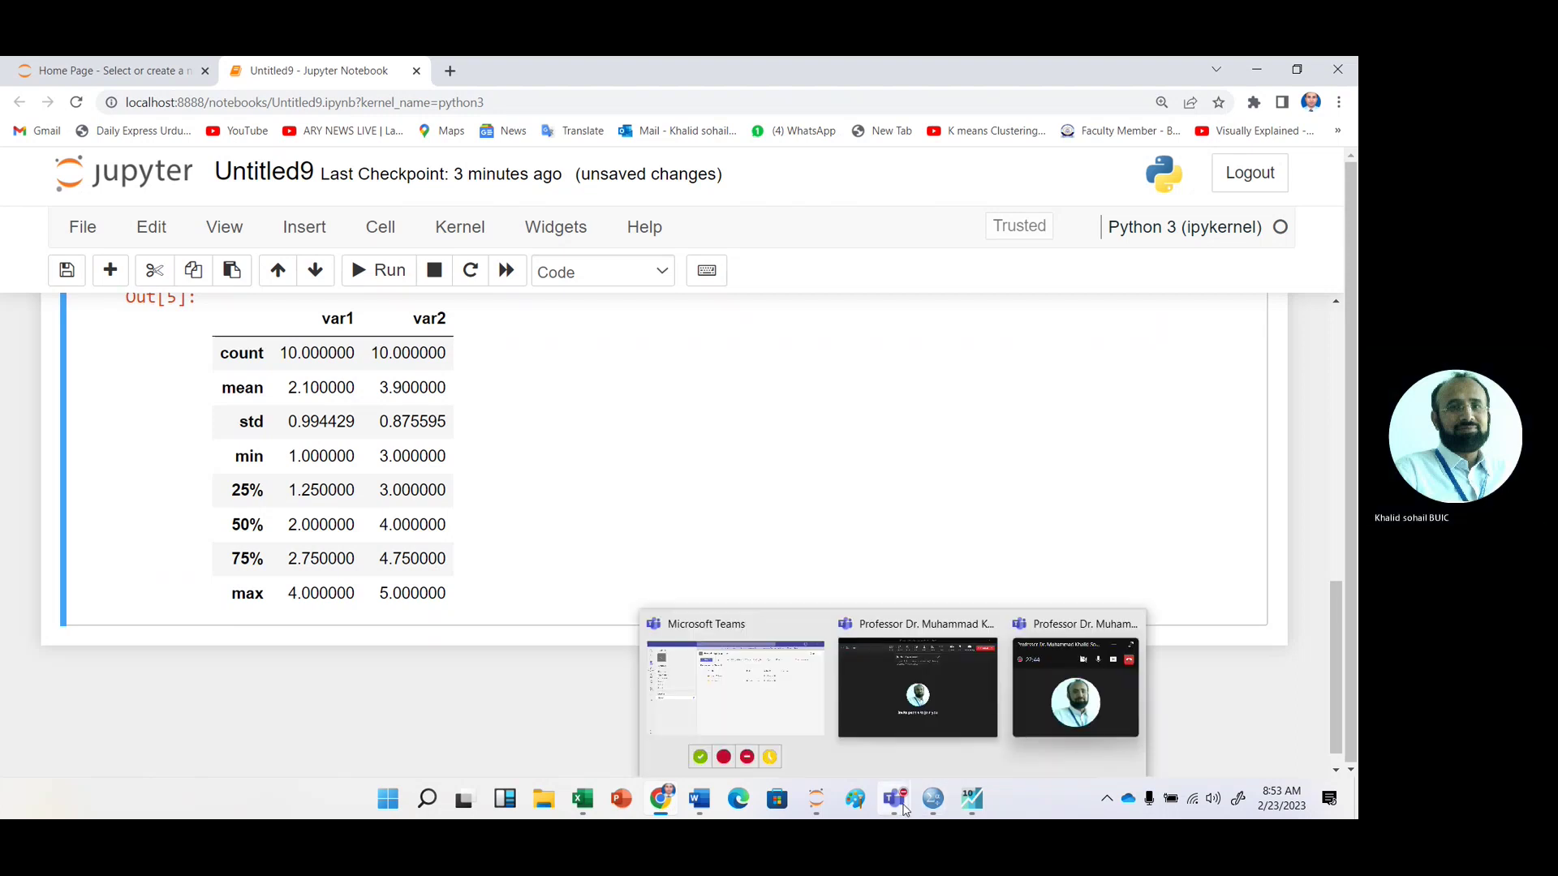
{"action": "left_click", "coordinate": [928, 678]}
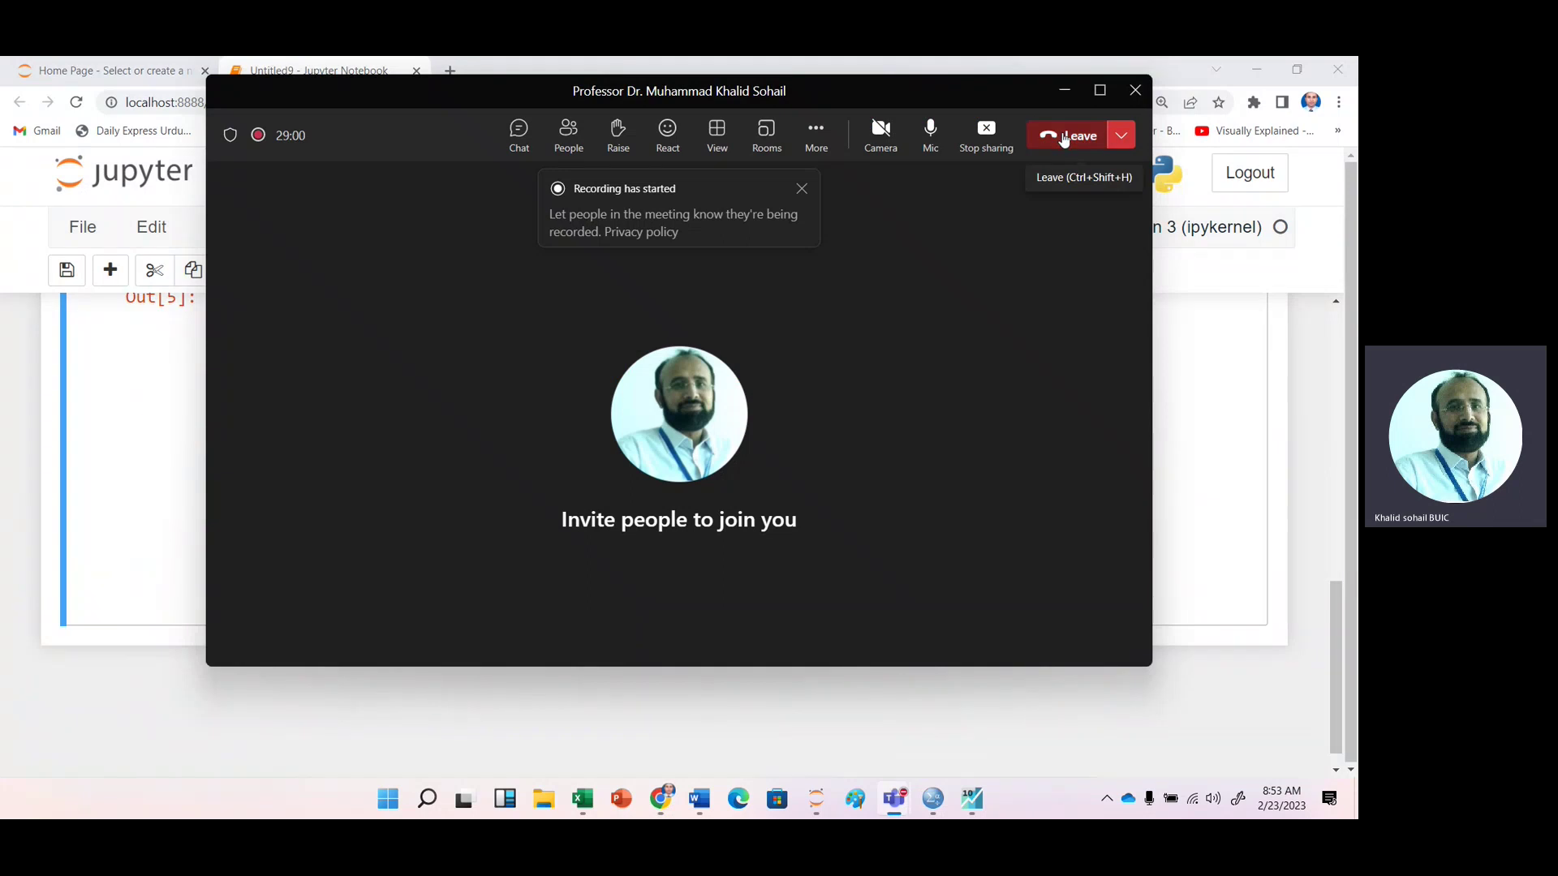